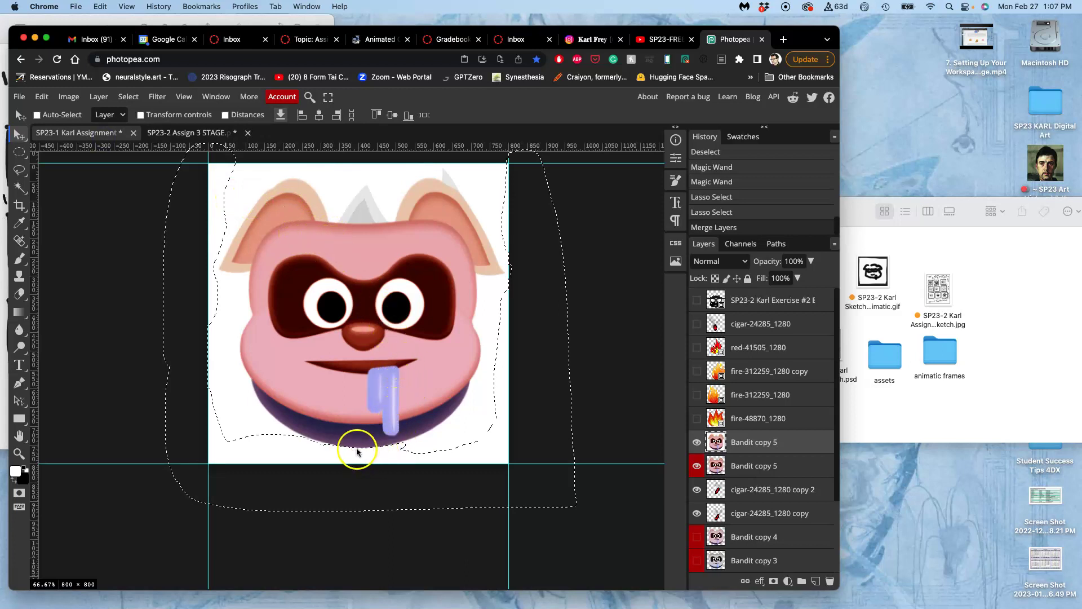
# - Clear the selection and delete the upper of the two Bandit copy 5 layers
pyautogui.click(697, 444)
pyautogui.press('super+d')
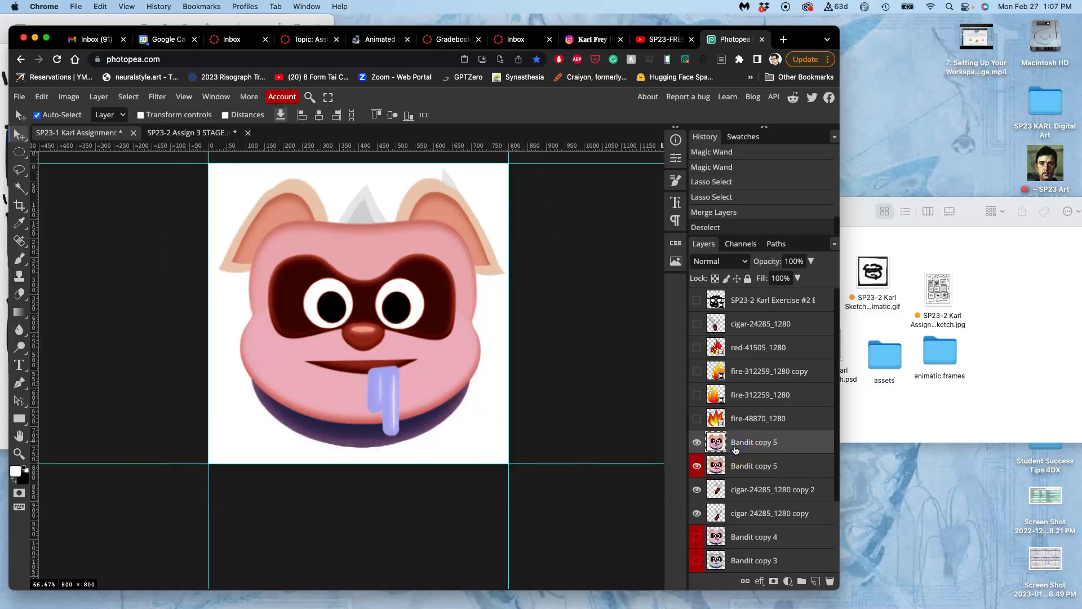
pyautogui.press('Delete')
pyautogui.click(699, 443)
pyautogui.click(698, 443)
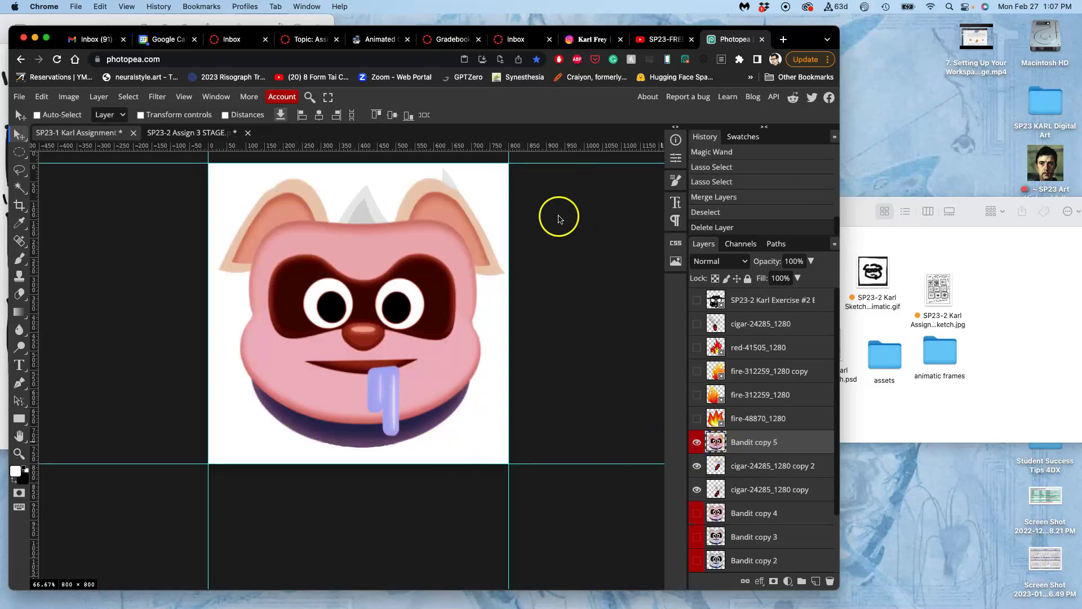
# - Switch to the SP23-2 Assign 3 STAGE document, expand Folder 1 and select its Layer 6
pyautogui.click(196, 134)
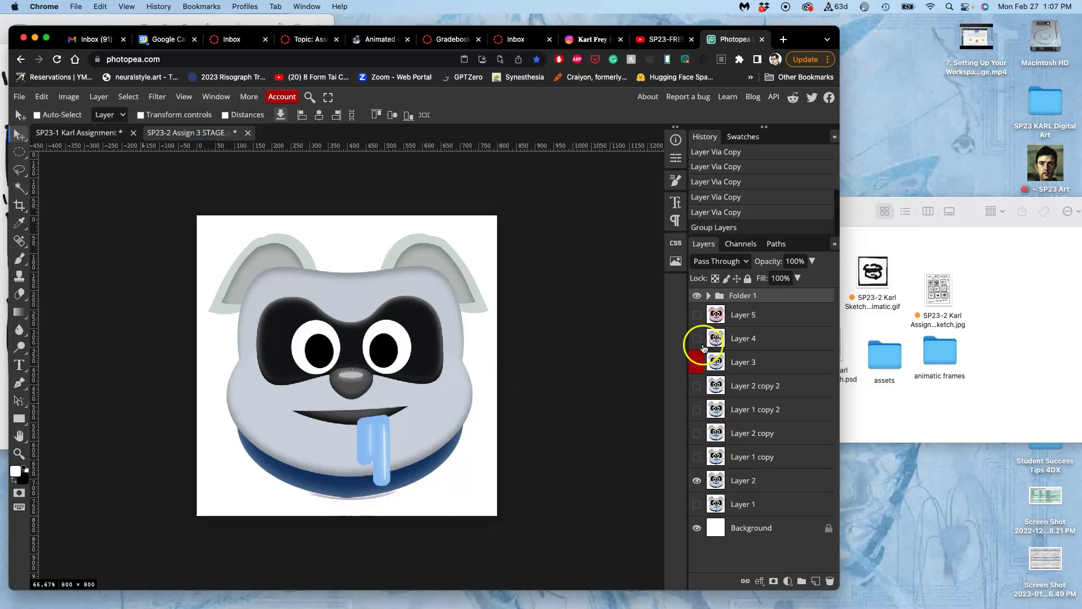
pyautogui.click(709, 296)
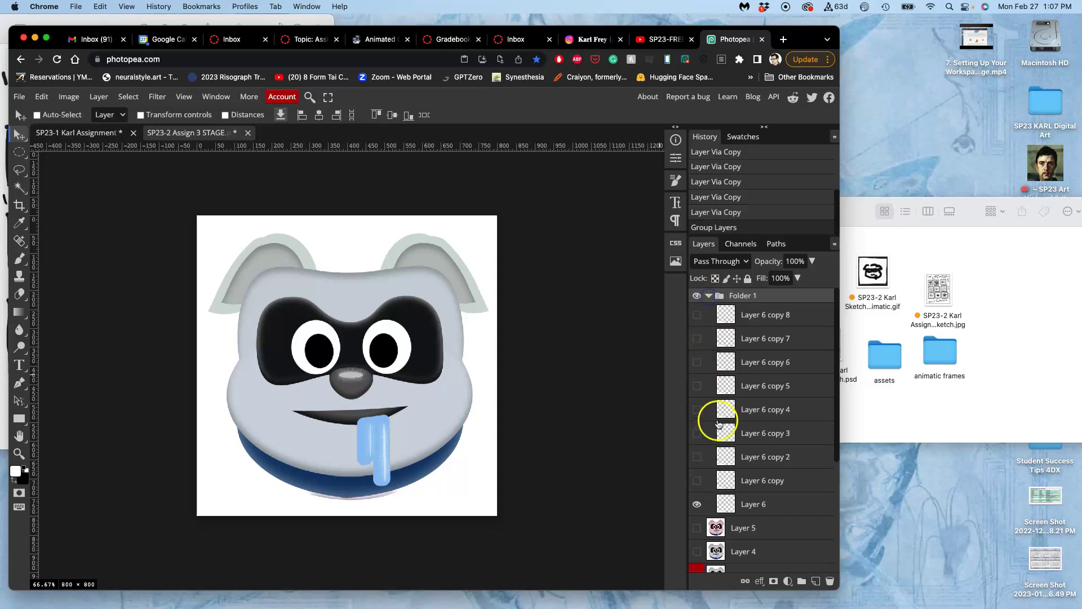
pyautogui.click(699, 506)
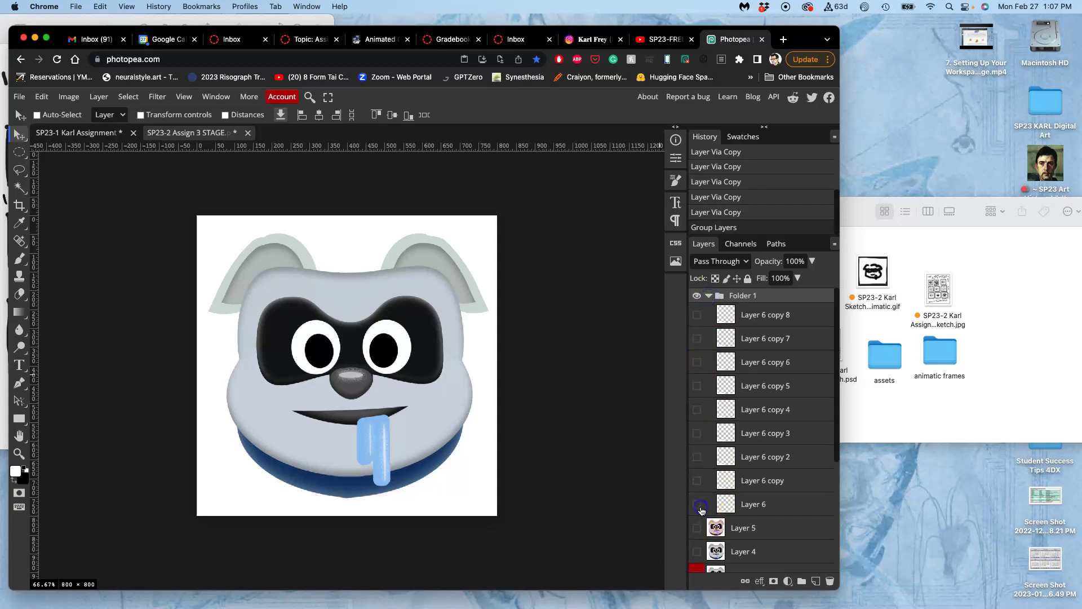
pyautogui.click(745, 507)
pyautogui.click(20, 188)
pyautogui.click(292, 294)
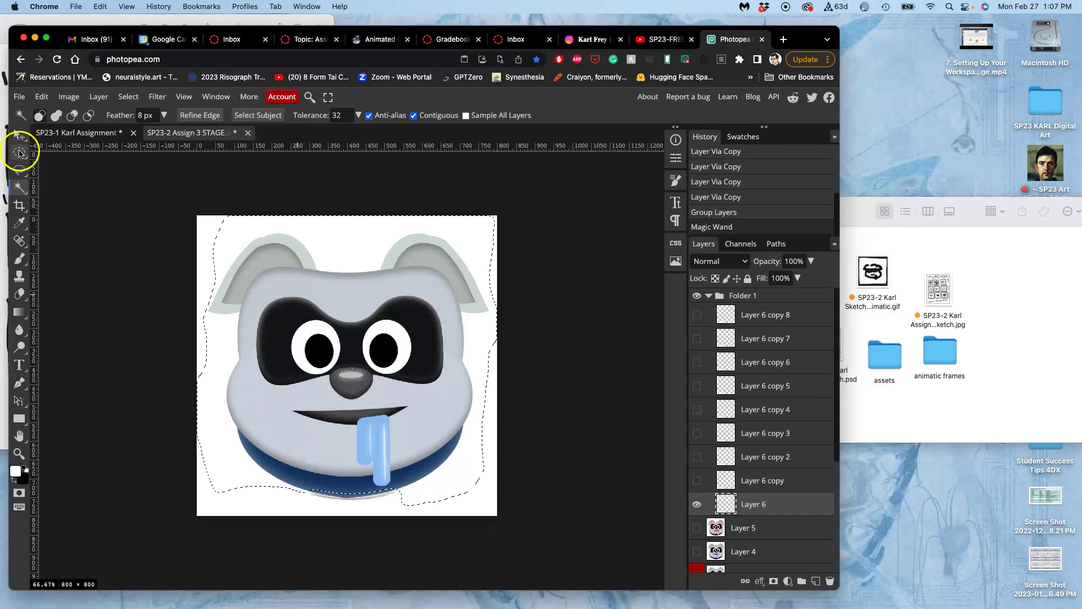
pyautogui.click(19, 153)
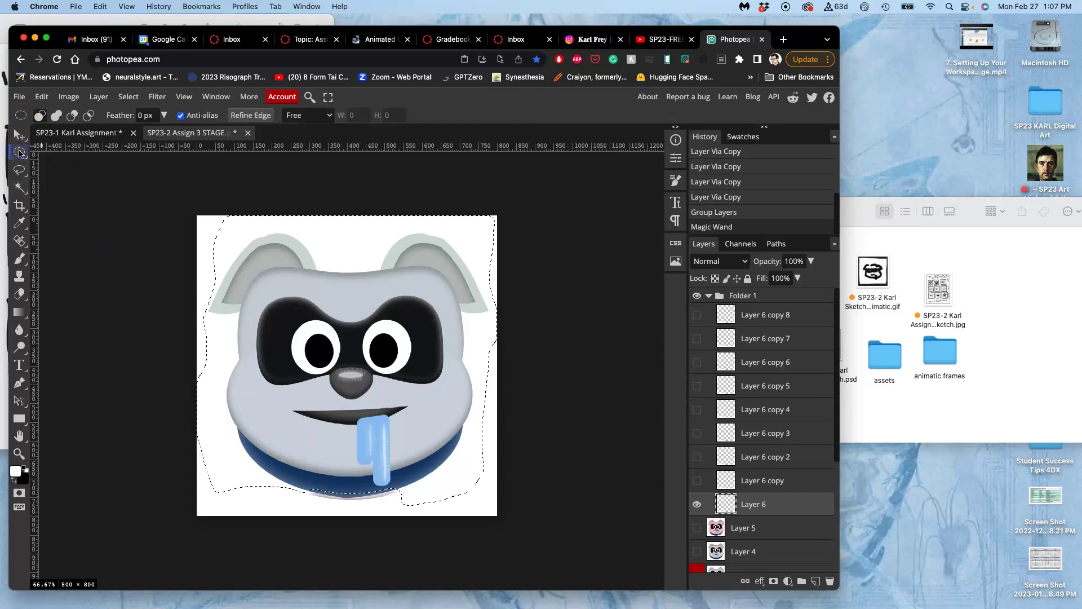
pyautogui.click(108, 199)
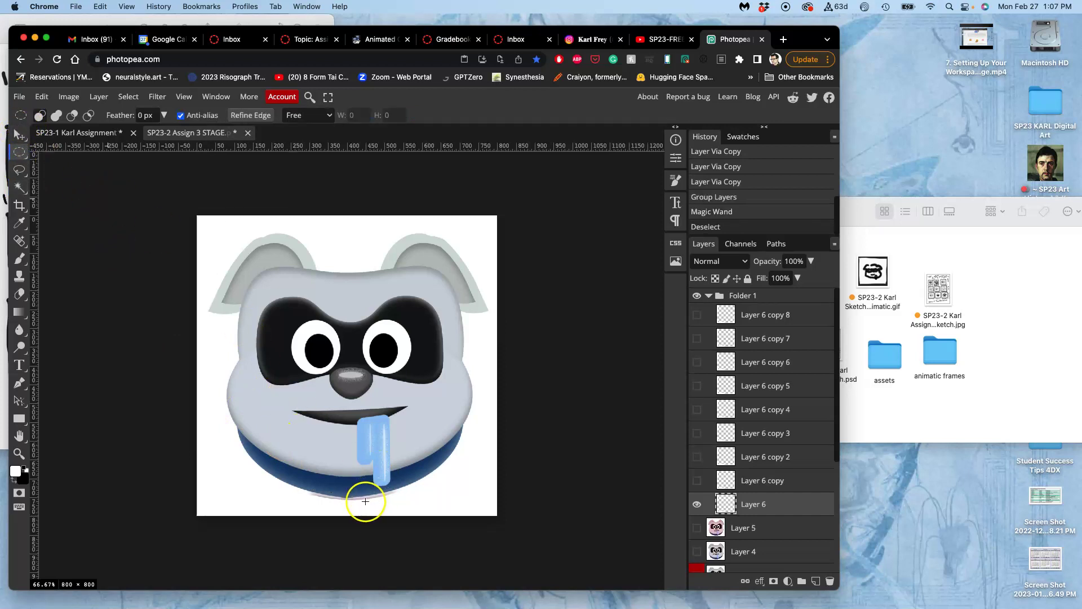
# - Move the Layer 6 patch to cover the stray mark beneath the raccoon's blue collar on Layer 2
pyautogui.scroll(-5, 766, 455)
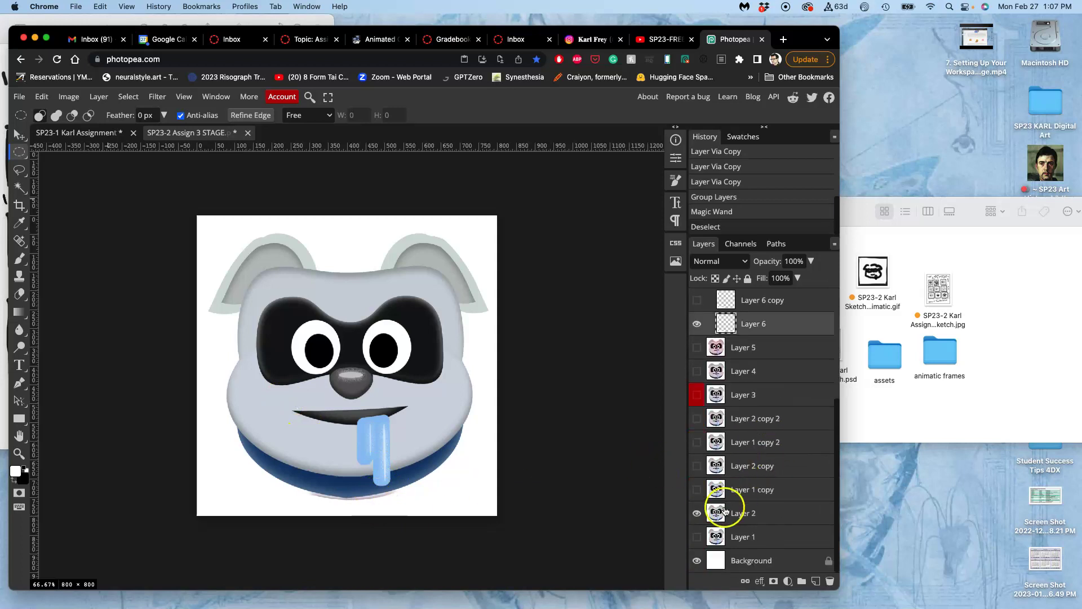
pyautogui.click(697, 514)
pyautogui.click(698, 514)
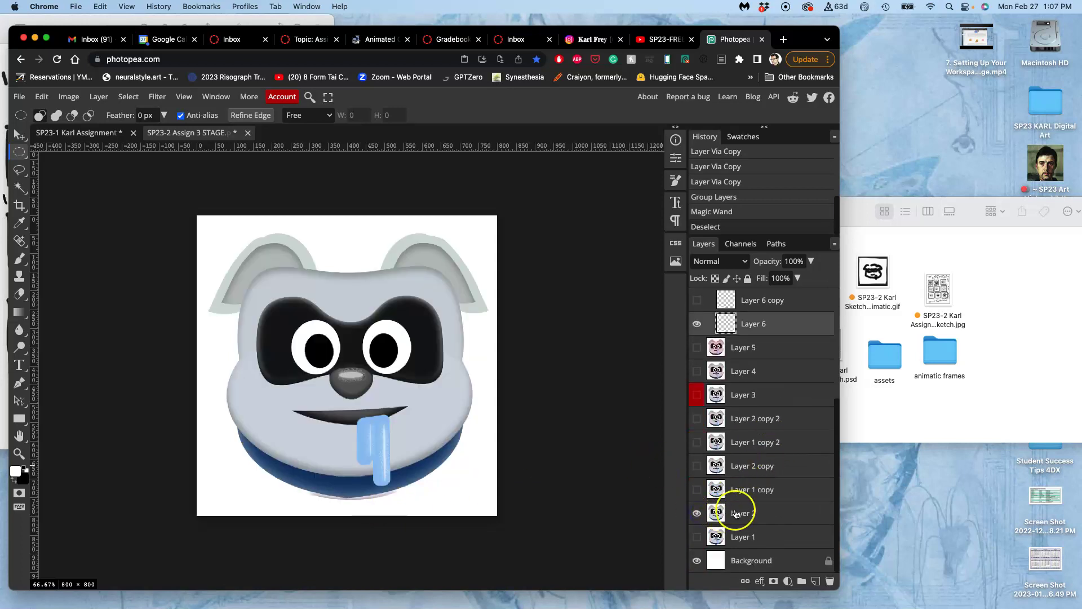
pyautogui.scroll(1, 743, 510)
pyautogui.scroll(1, 742, 510)
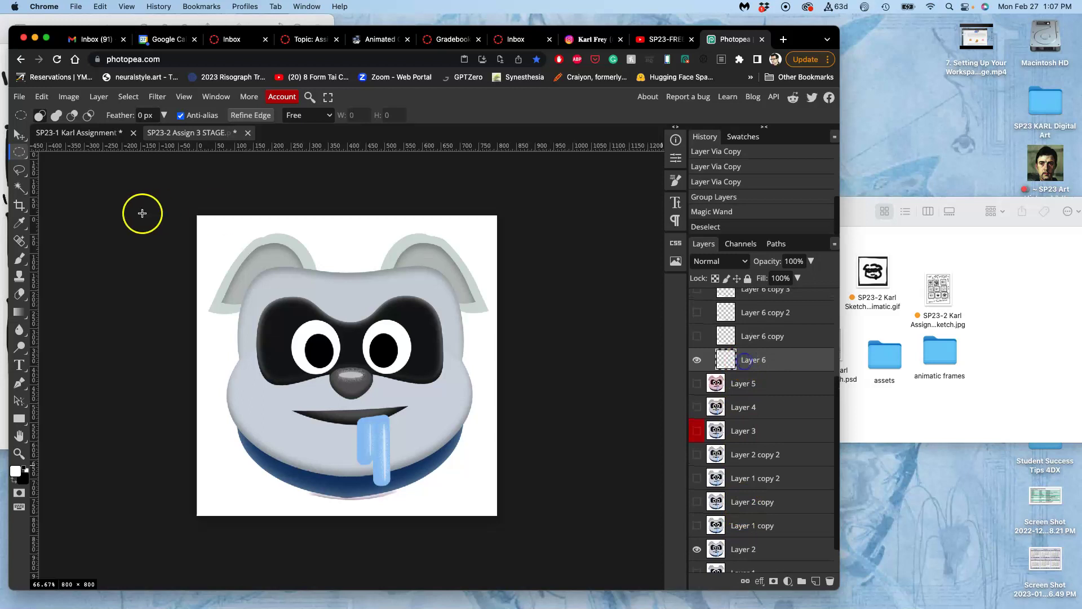
pyautogui.click(21, 136)
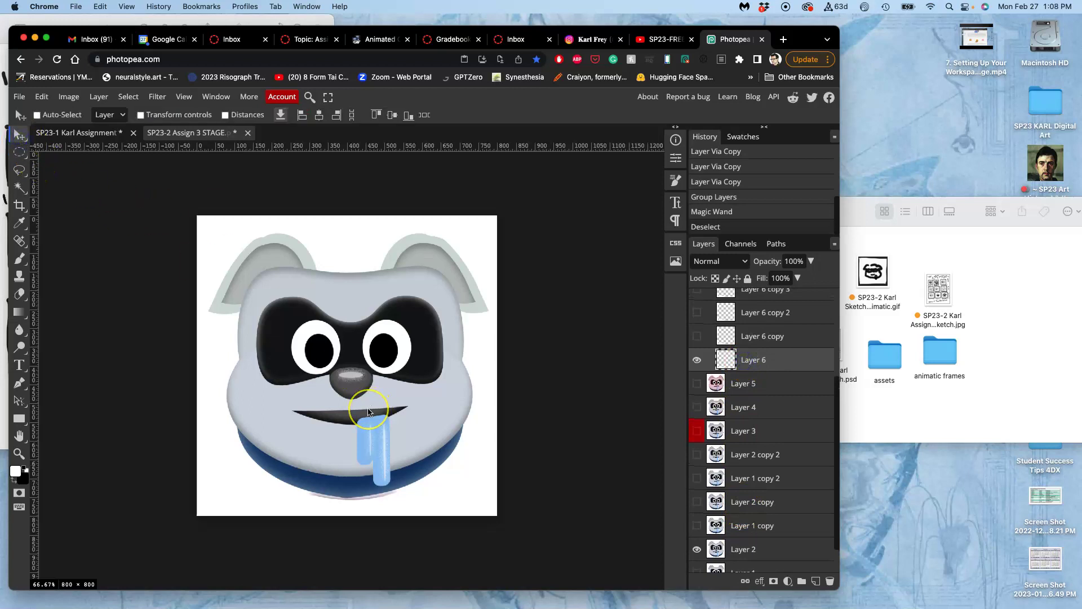
pyautogui.click(368, 412)
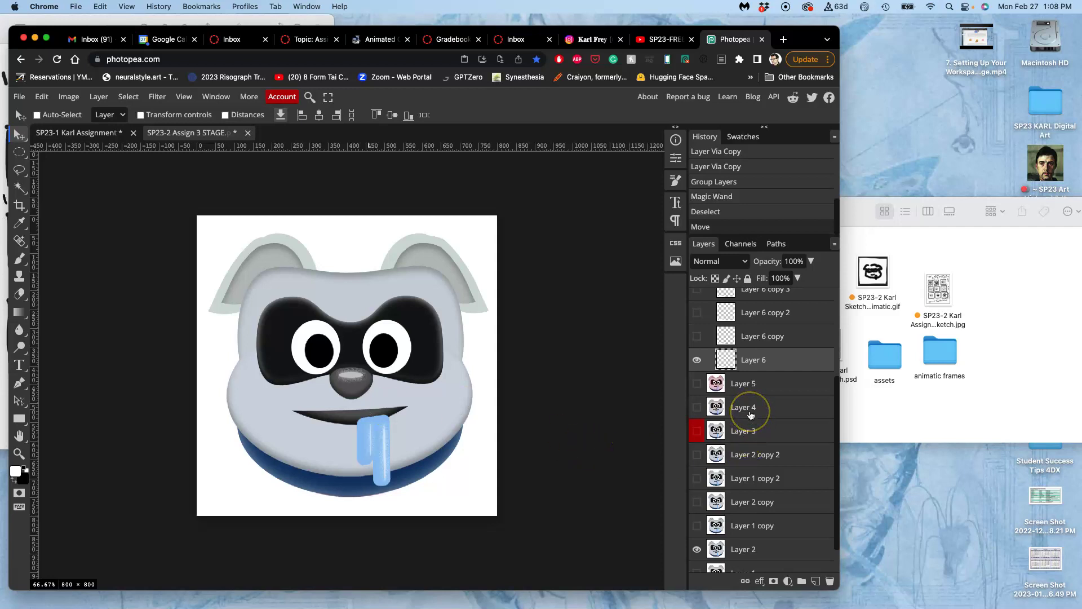
# - Merge Layer 6 with Layer 2 and place the merged layer directly above Layer 1
pyautogui.scroll(-1, 750, 415)
pyautogui.press('super')
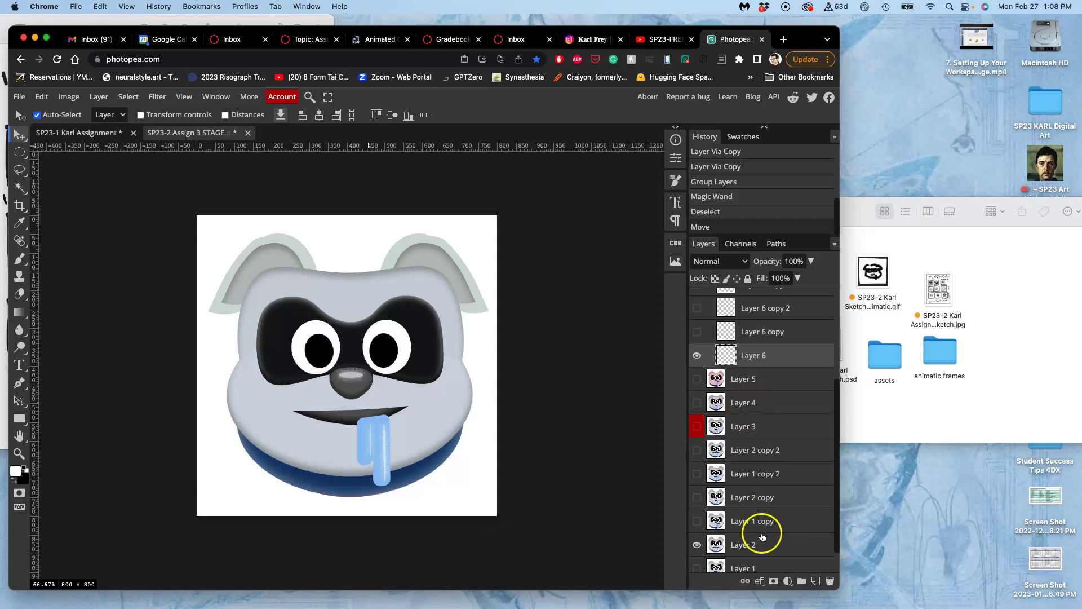
pyautogui.click(762, 543)
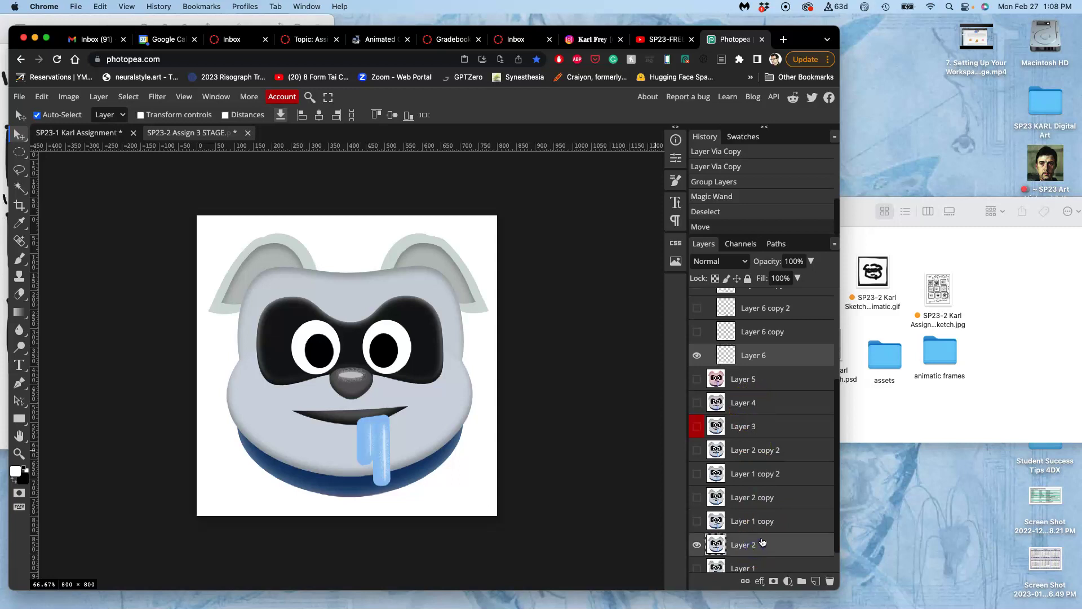
pyautogui.moveTo(762, 542)
pyautogui.mouseDown()
pyautogui.moveTo(756, 357)
pyautogui.moveTo(748, 535)
pyautogui.mouseUp()
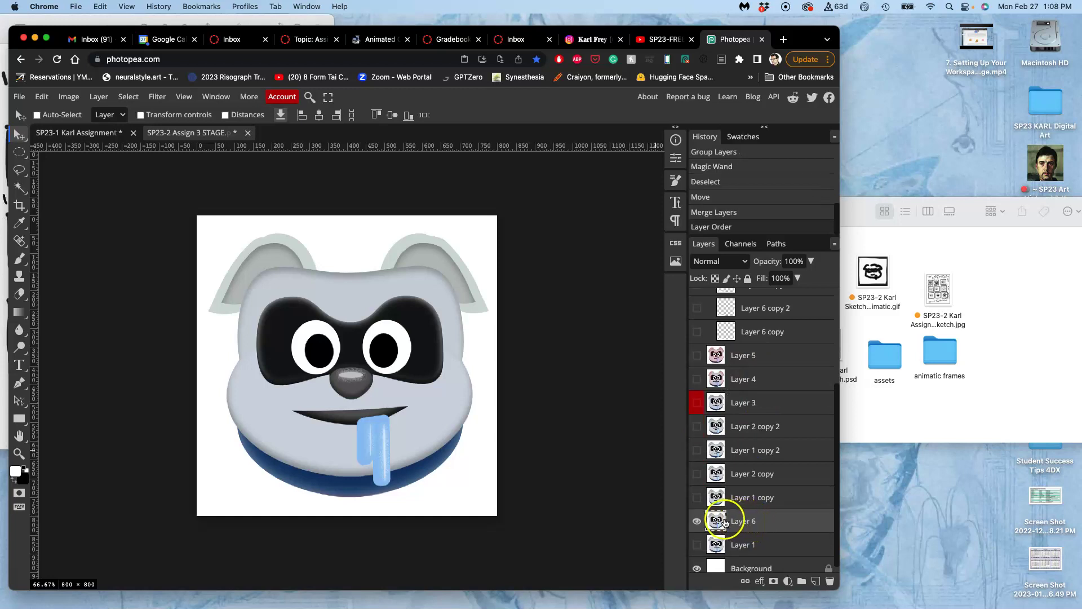
# - Compare the Layer 1 and Layer 6 frames by toggling their visibility, leaving both layers shown
pyautogui.moveTo(696, 543); pyautogui.dragTo(696, 530)
pyautogui.click(697, 545)
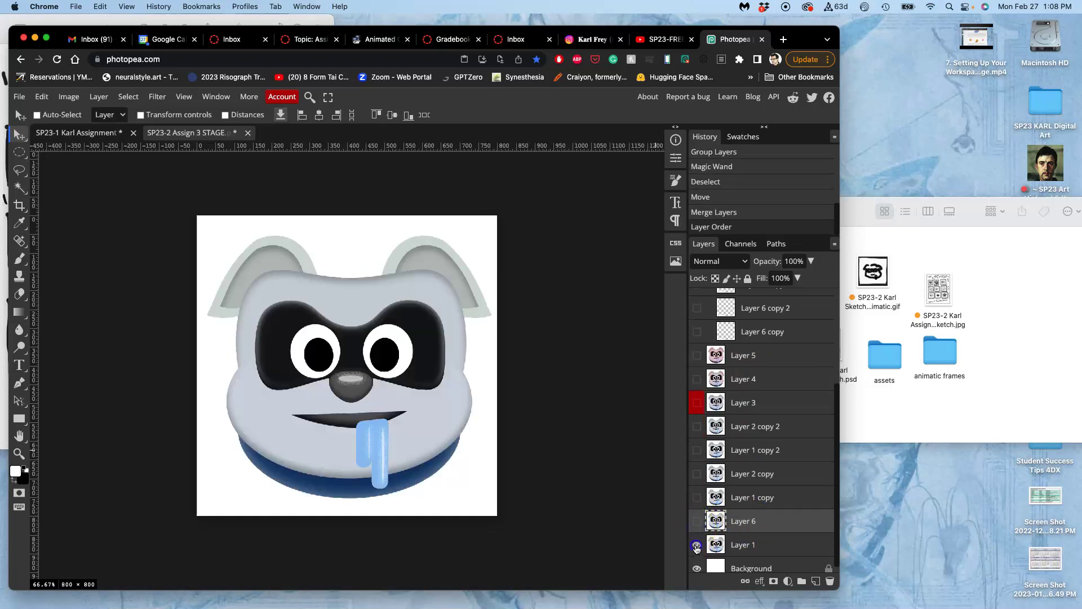
pyautogui.click(697, 543)
pyautogui.click(698, 545)
pyautogui.click(697, 545)
pyautogui.click(697, 522)
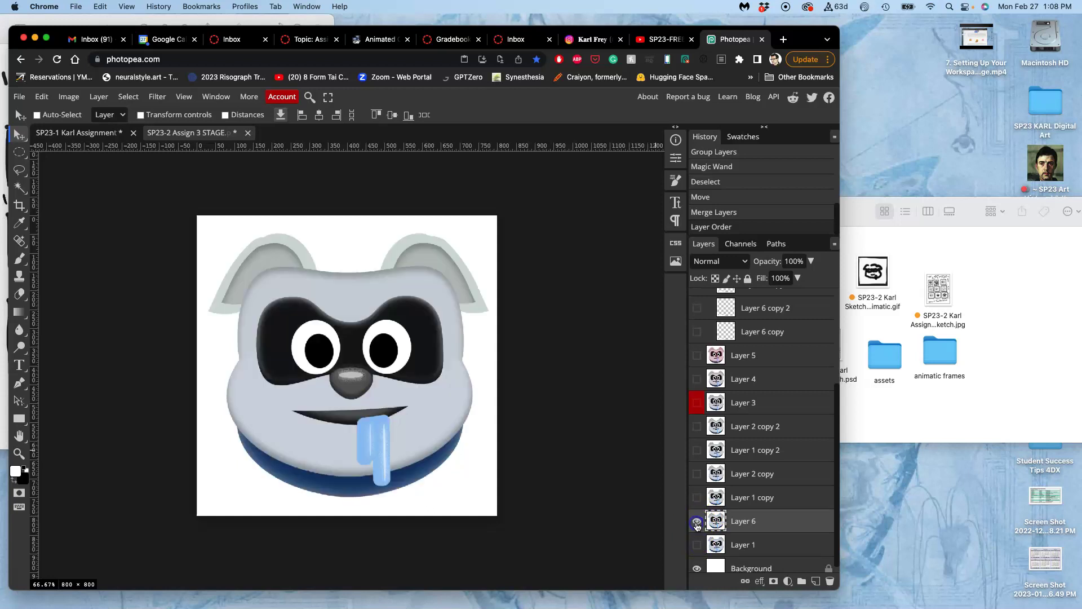
pyautogui.click(697, 545)
pyautogui.click(697, 522)
pyautogui.click(698, 522)
pyautogui.click(697, 522)
pyautogui.click(698, 522)
# - Show Layer 1 copy, Layer 2 copy and Layer 6 copy, and move the Layer 6 copy patch over the stray mark below the collar
pyautogui.click(698, 498)
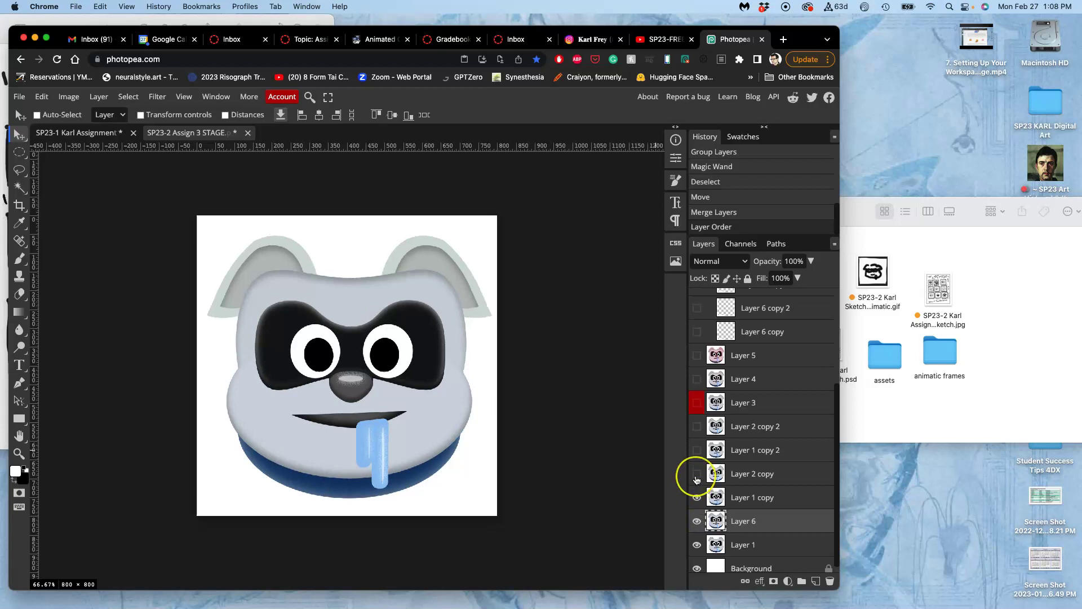
pyautogui.click(697, 475)
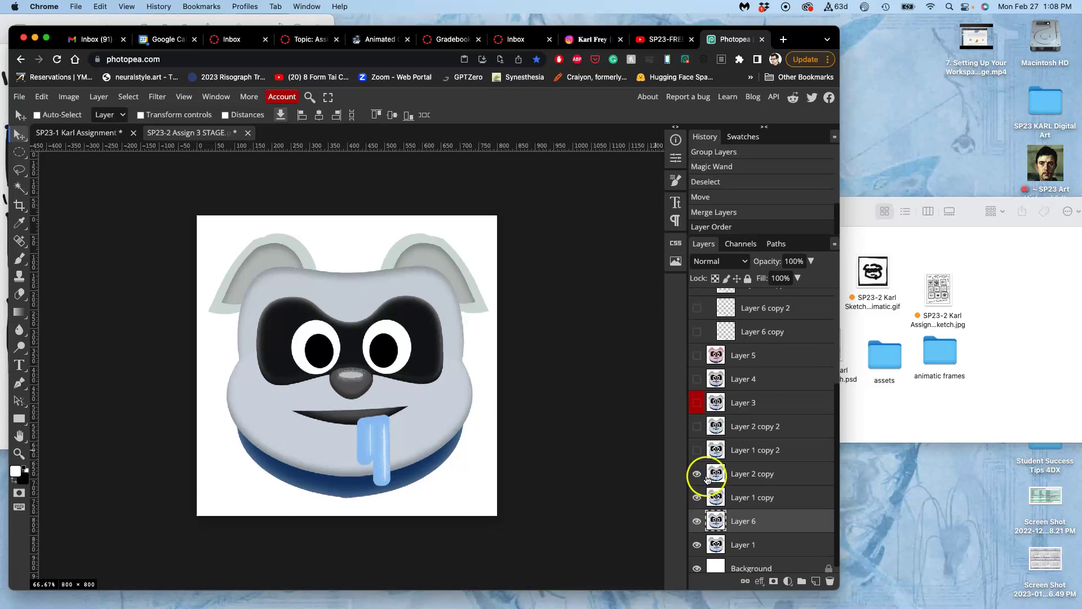
pyautogui.click(742, 476)
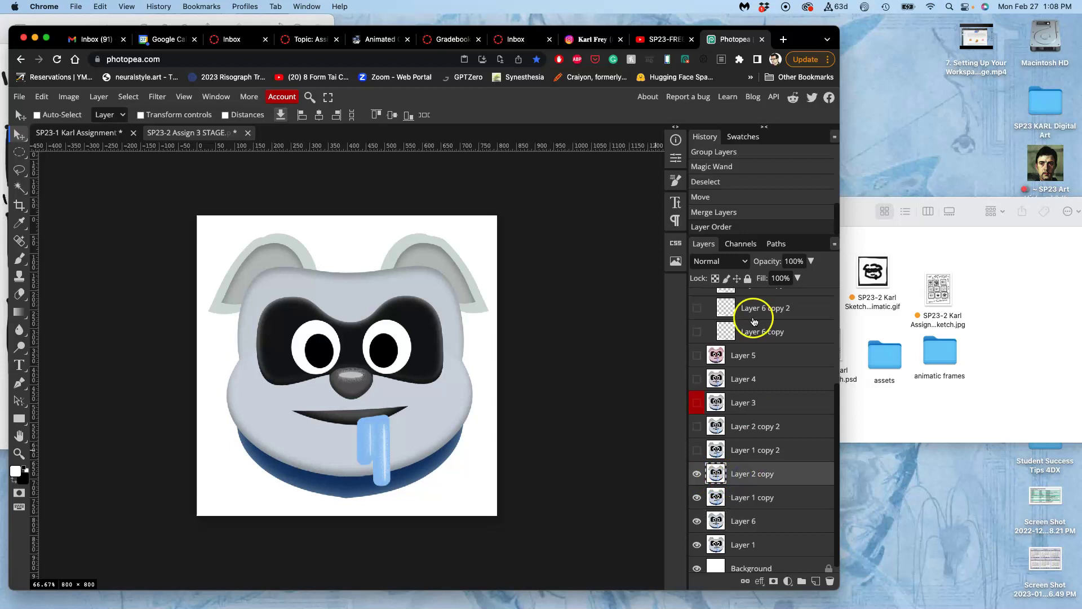
pyautogui.click(698, 334)
pyautogui.click(749, 334)
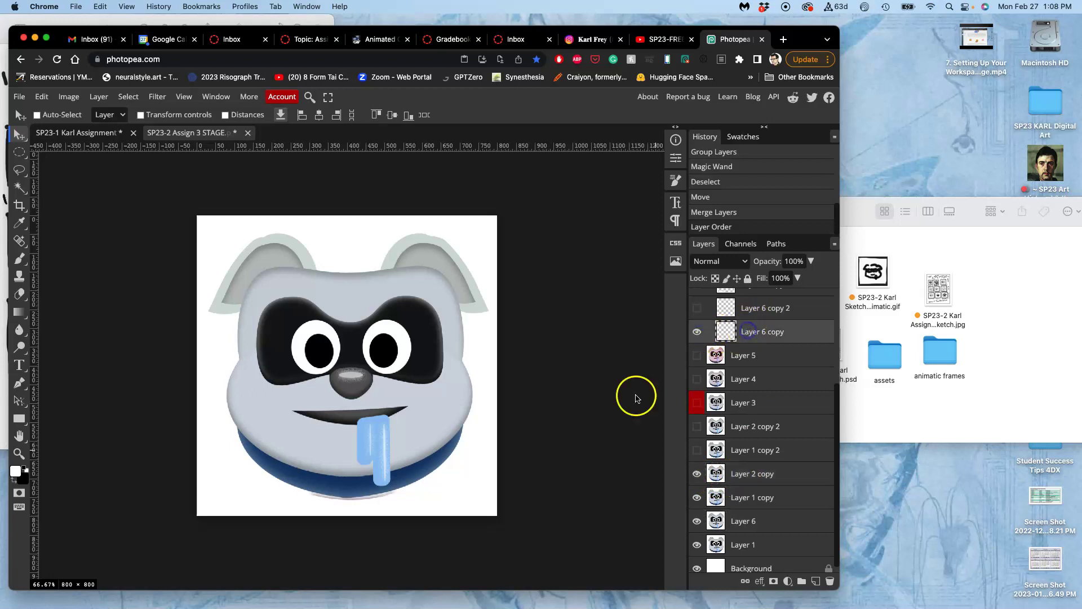
pyautogui.click(382, 509)
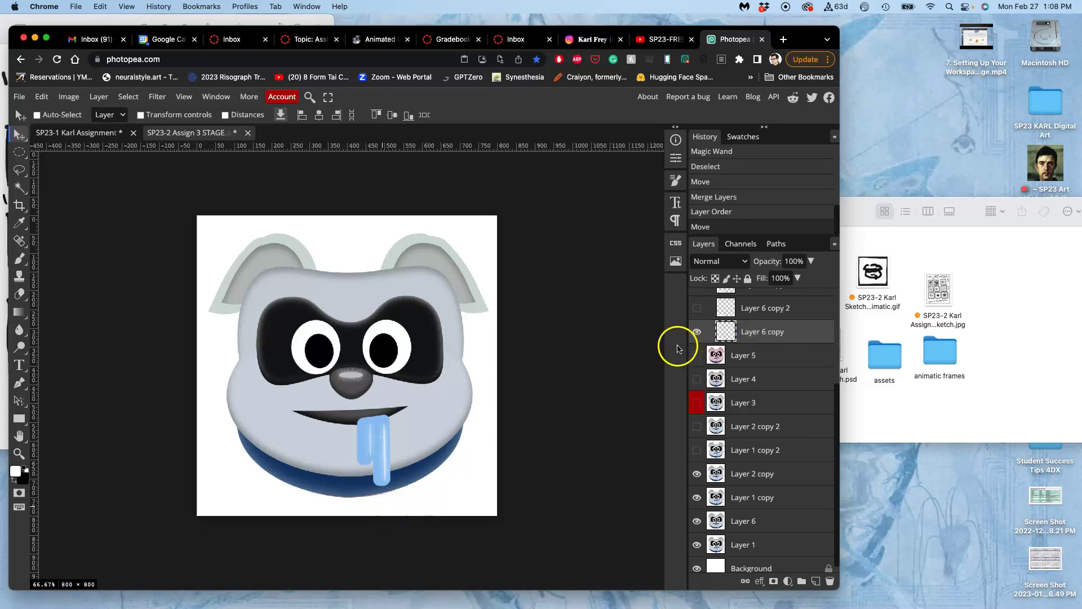
# - Merge Layer 6 copy with Layer 2 copy and place the result directly above Layer 1 copy
pyautogui.click(738, 478)
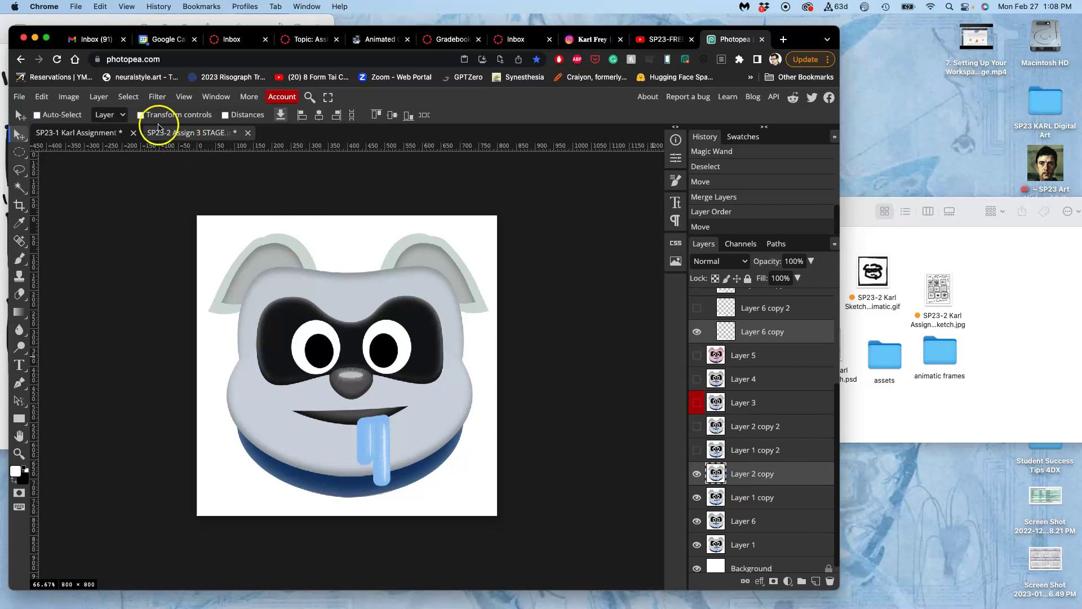
pyautogui.click(99, 96)
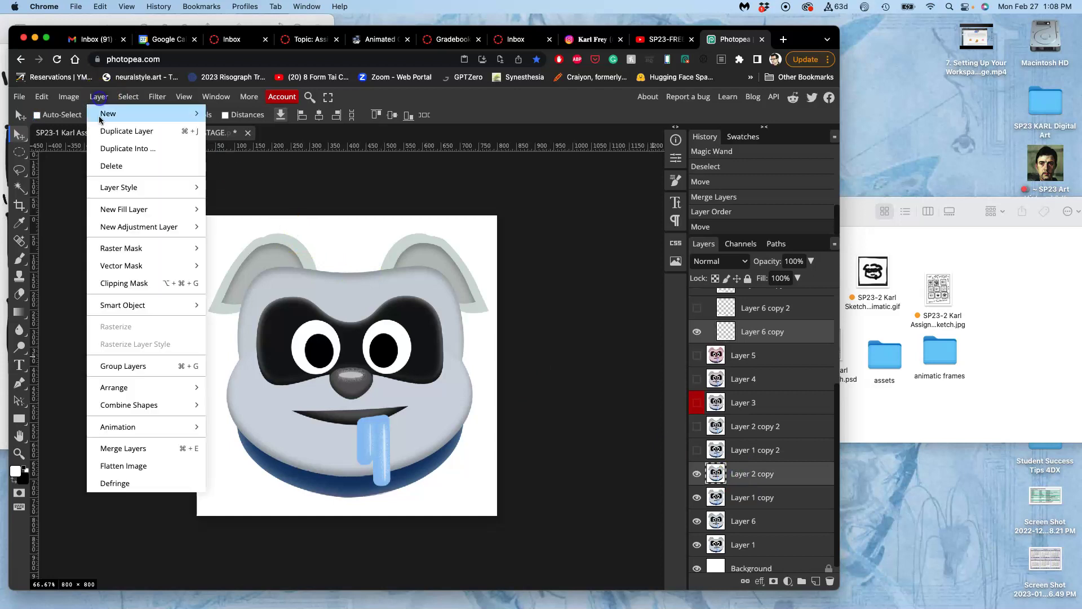
pyautogui.click(121, 451)
pyautogui.moveTo(807, 361); pyautogui.dragTo(706, 457)
# - Show Layer 1 copy 2, Layer 2 copy 2 and Layer 6 copy 2, and move the Layer 6 copy 2 patch over the stray mark
pyautogui.click(697, 441)
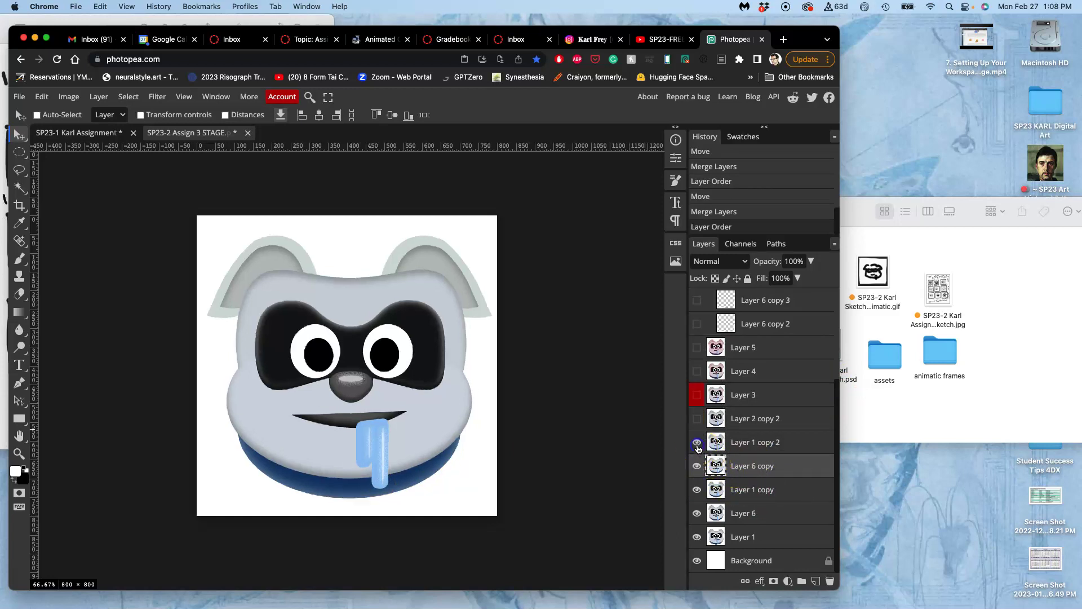
pyautogui.click(696, 419)
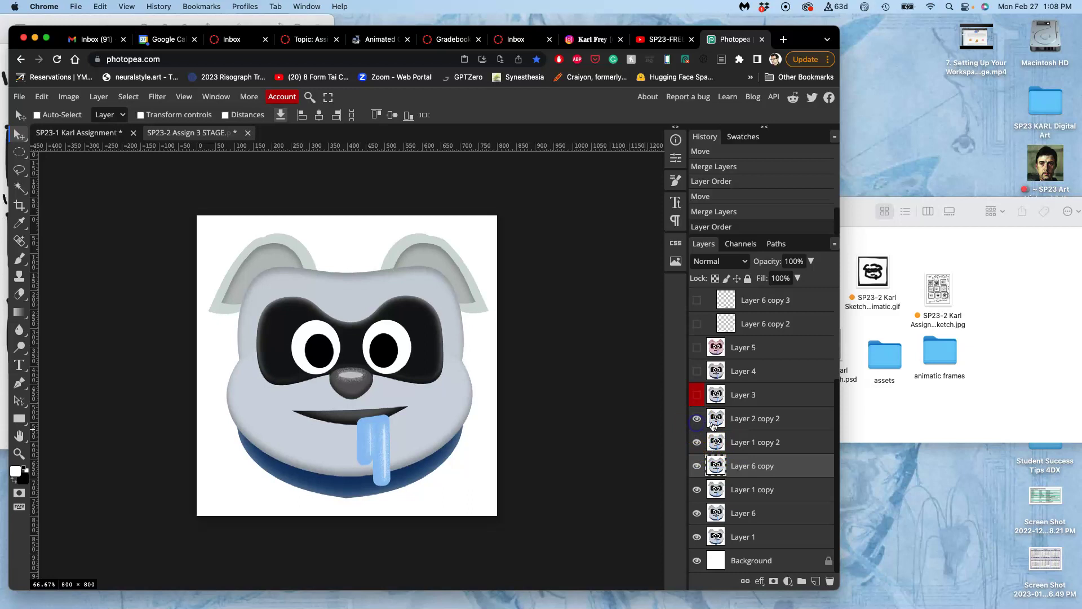
pyautogui.click(739, 422)
pyautogui.click(697, 323)
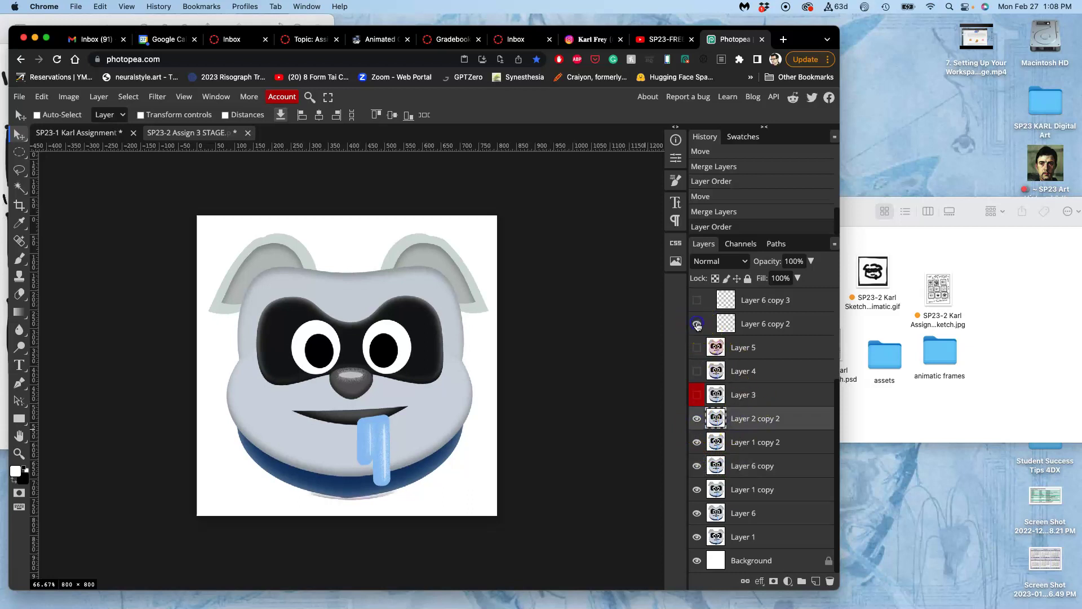
pyautogui.click(753, 321)
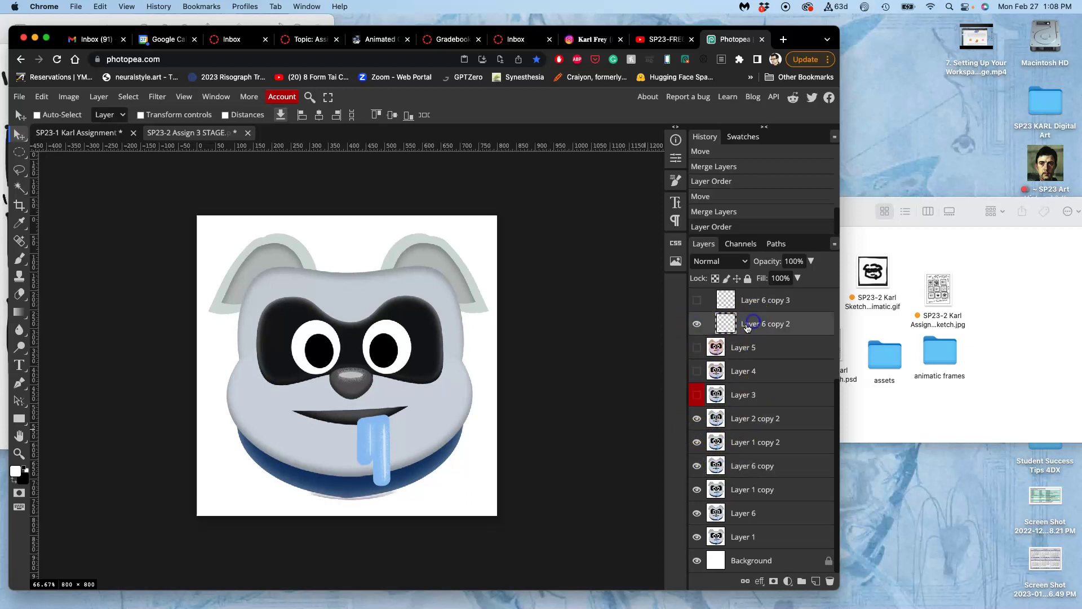
pyautogui.click(345, 471)
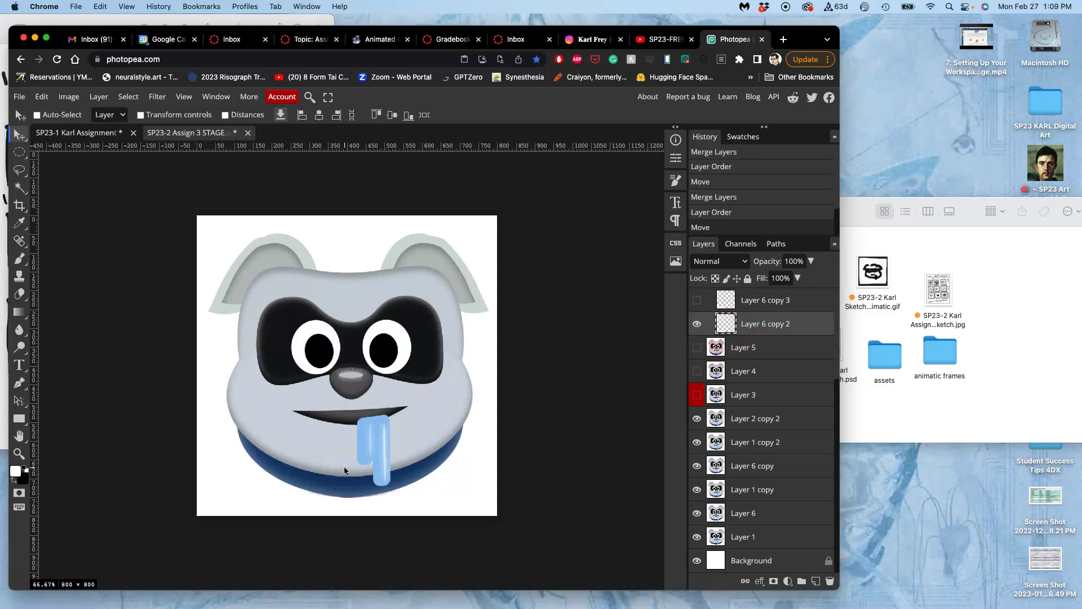
# - Merge Layer 6 copy 2 with Layer 2 copy 2 and place the result directly above Layer 1 copy 2
pyautogui.click(748, 420)
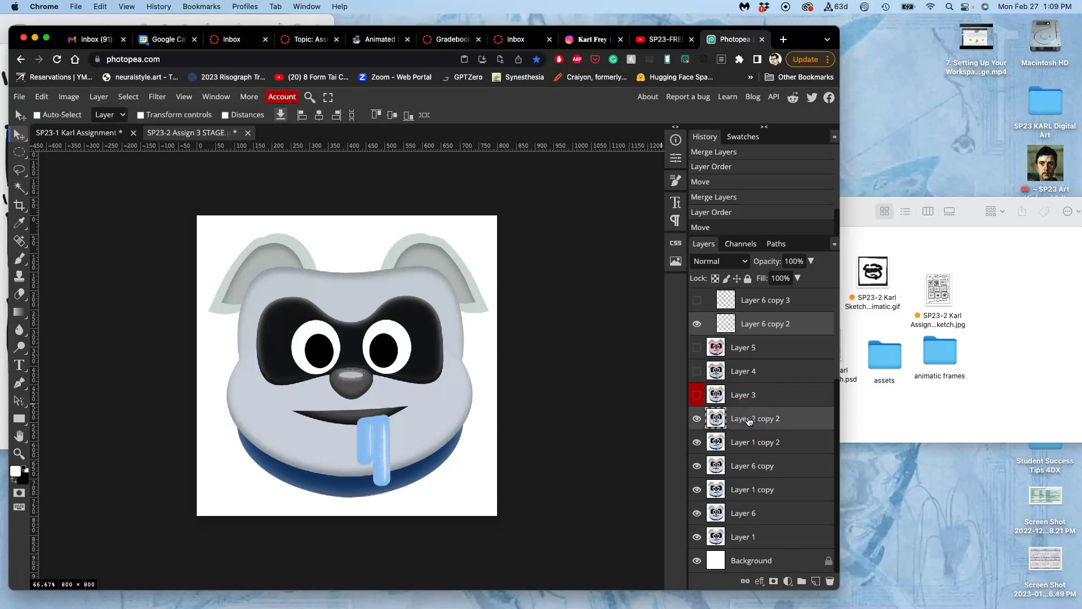
pyautogui.press('super+e')
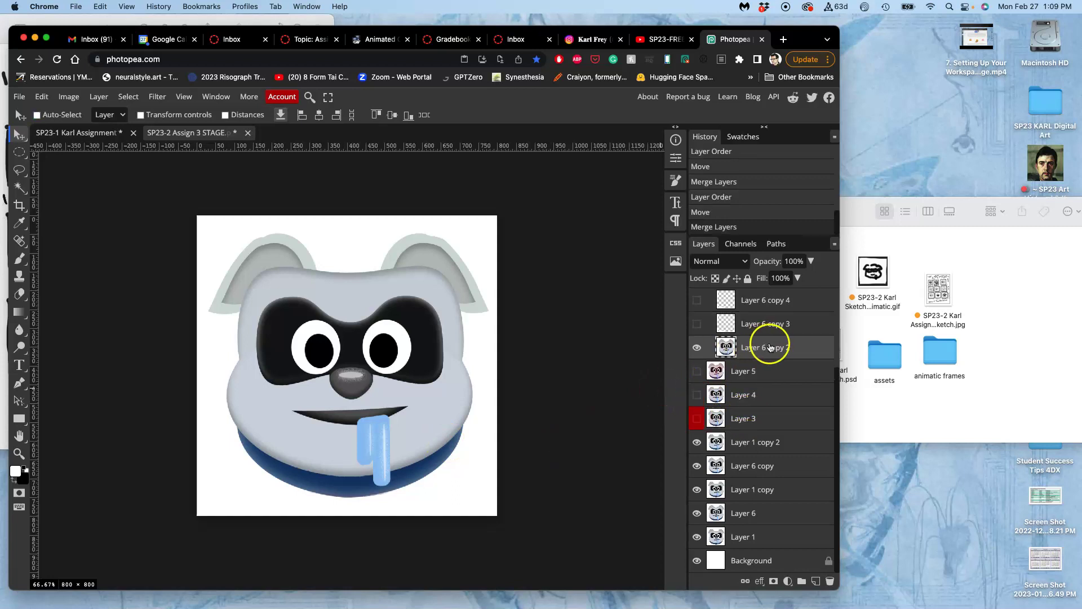
pyautogui.moveTo(767, 347); pyautogui.dragTo(696, 420)
# - Show Layer 3 and Layer 6 copy 3, and move the Layer 6 copy 3 patch over the stray mark below the collar
pyautogui.click(696, 396)
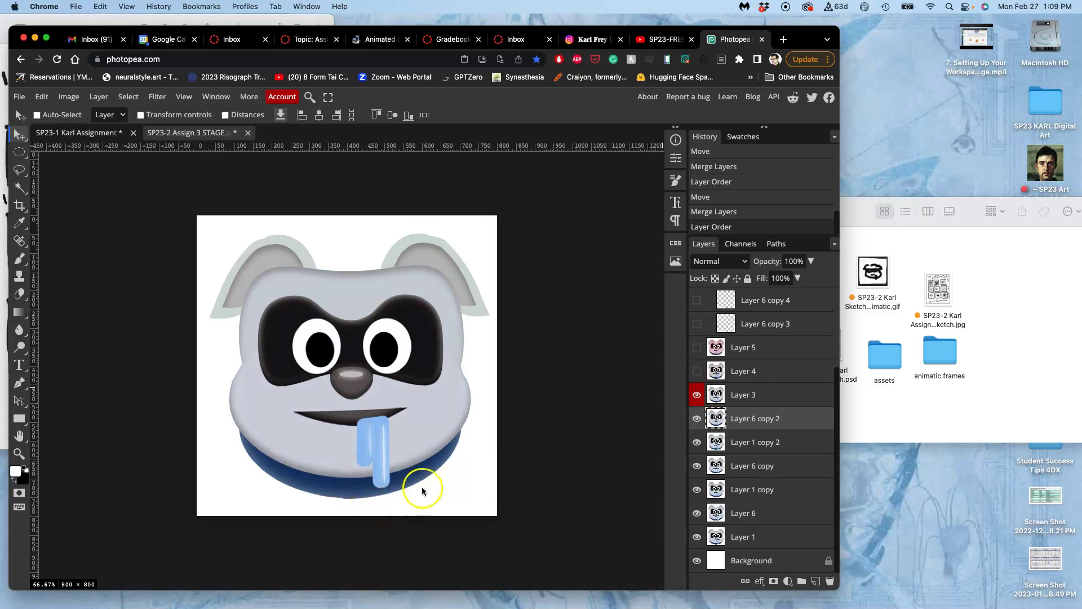
pyautogui.click(741, 396)
pyautogui.click(697, 324)
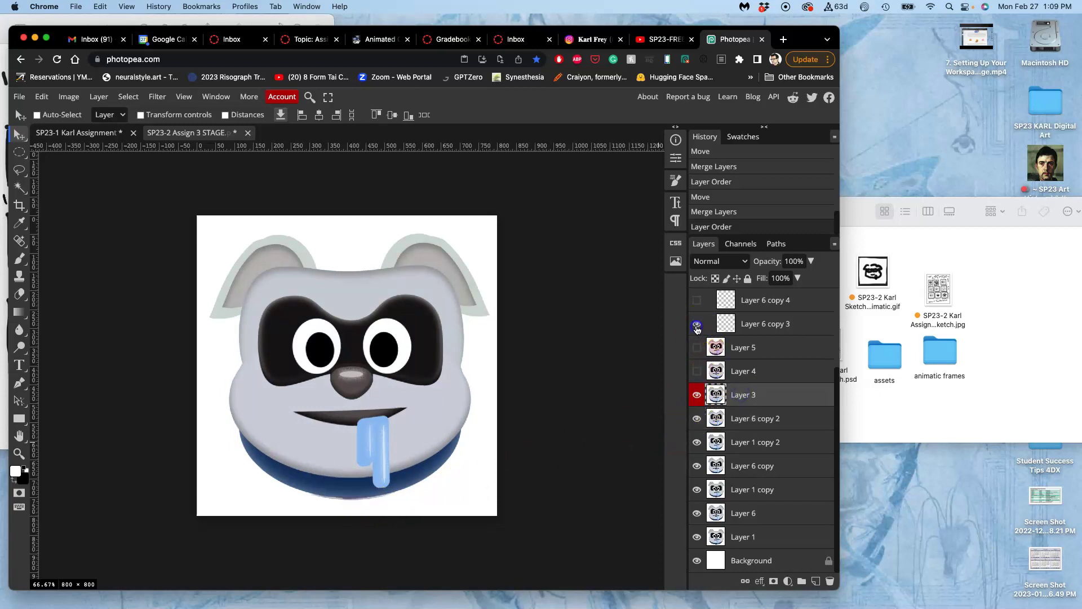
pyautogui.moveTo(373, 505); pyautogui.dragTo(373, 504)
pyautogui.press('super+z')
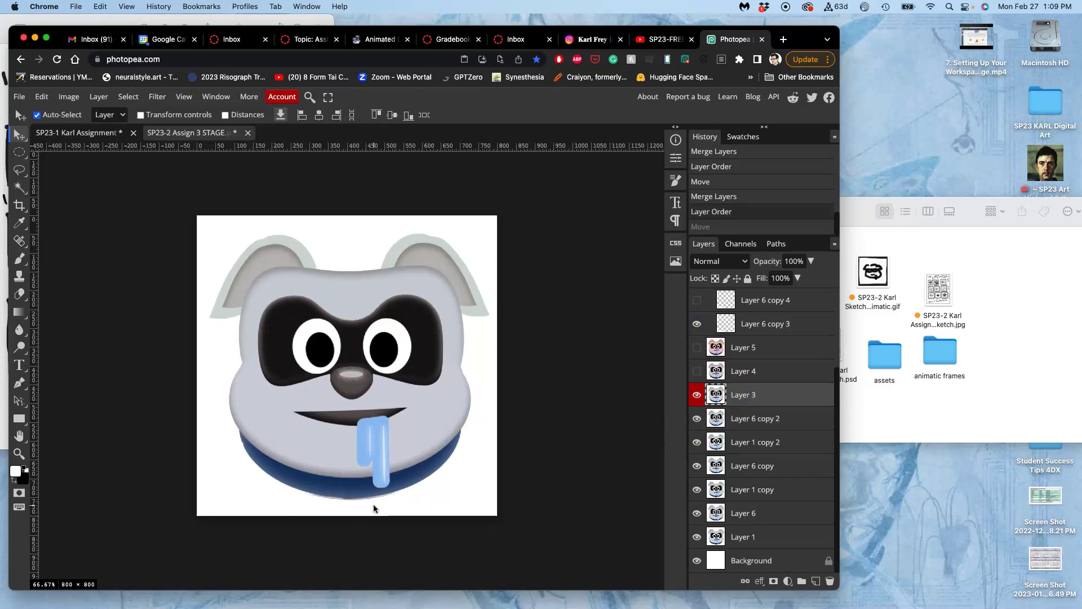
pyautogui.click(696, 323)
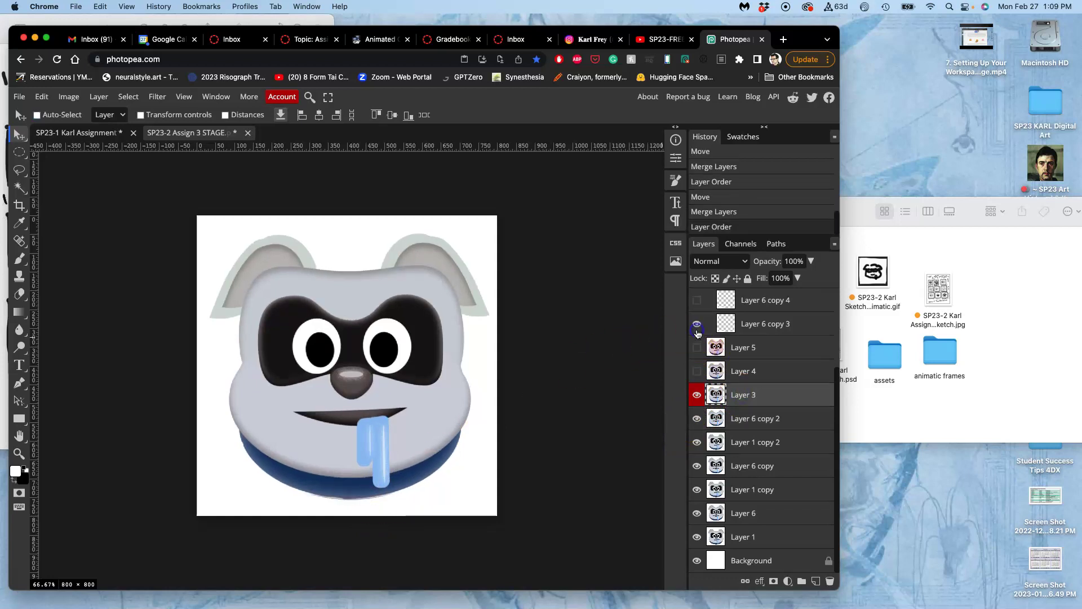
pyautogui.click(744, 326)
pyautogui.moveTo(386, 401); pyautogui.dragTo(385, 402)
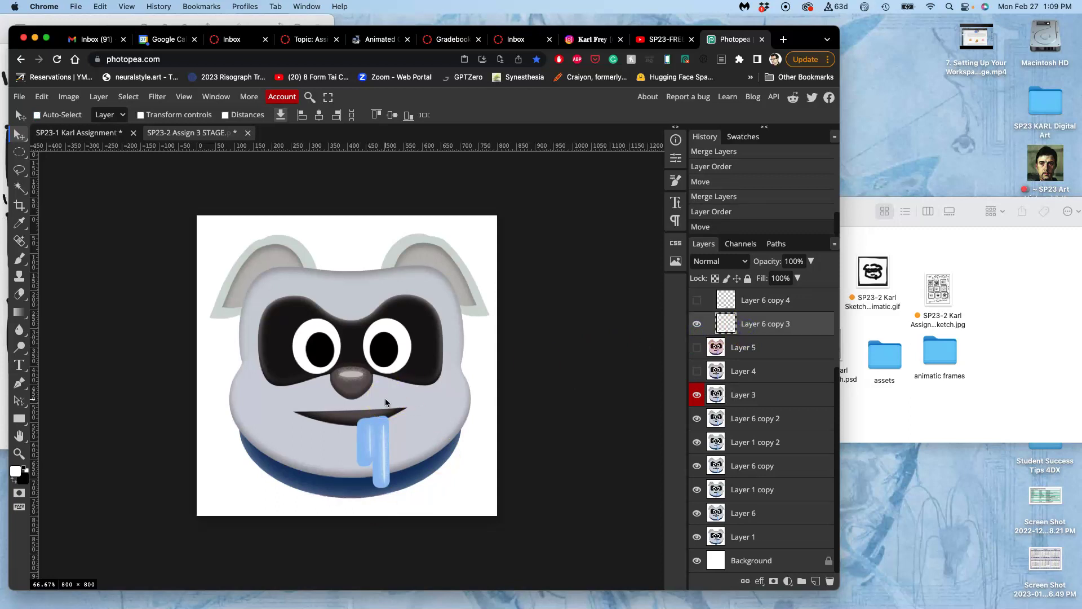
# - Merge Layer 6 copy 3 with Layer 3 and place the result directly above Layer 6 copy 2
pyautogui.click(755, 396)
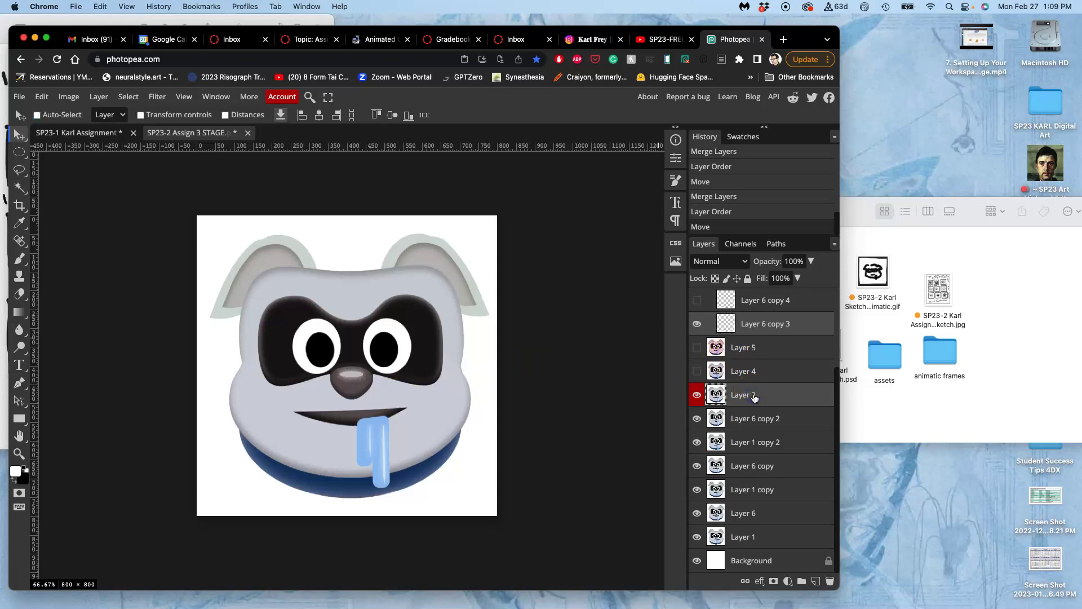
pyautogui.press('super+e')
pyautogui.moveTo(750, 346); pyautogui.dragTo(736, 365)
# - Show Layer 4 and Layer 6 copy 4, and move the Layer 6 copy 4 patch over the stray mark below the collar
pyautogui.click(697, 371)
pyautogui.click(733, 370)
pyautogui.click(699, 327)
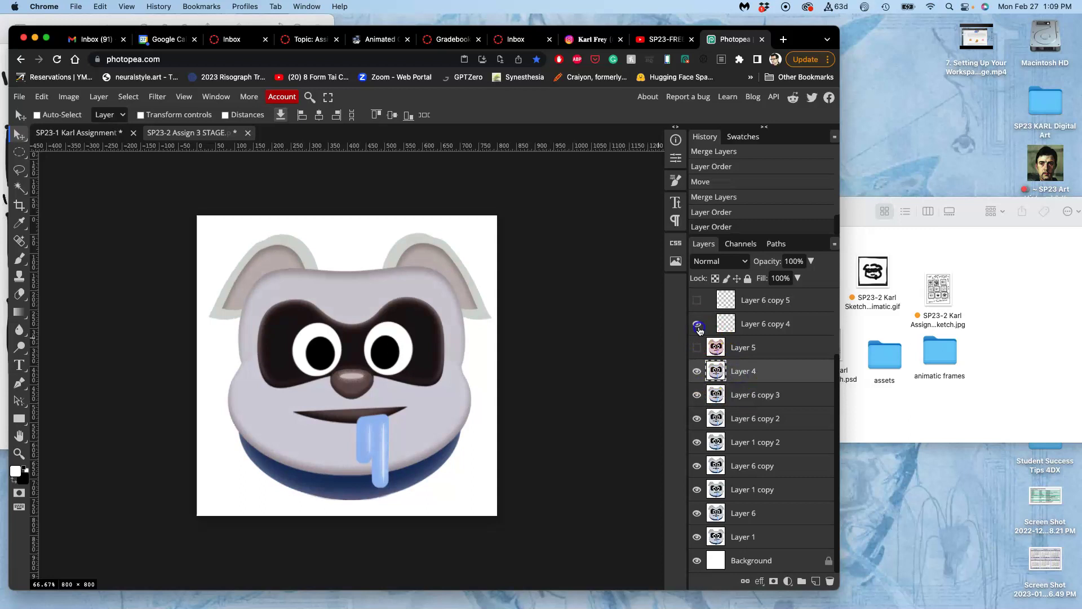
pyautogui.click(732, 326)
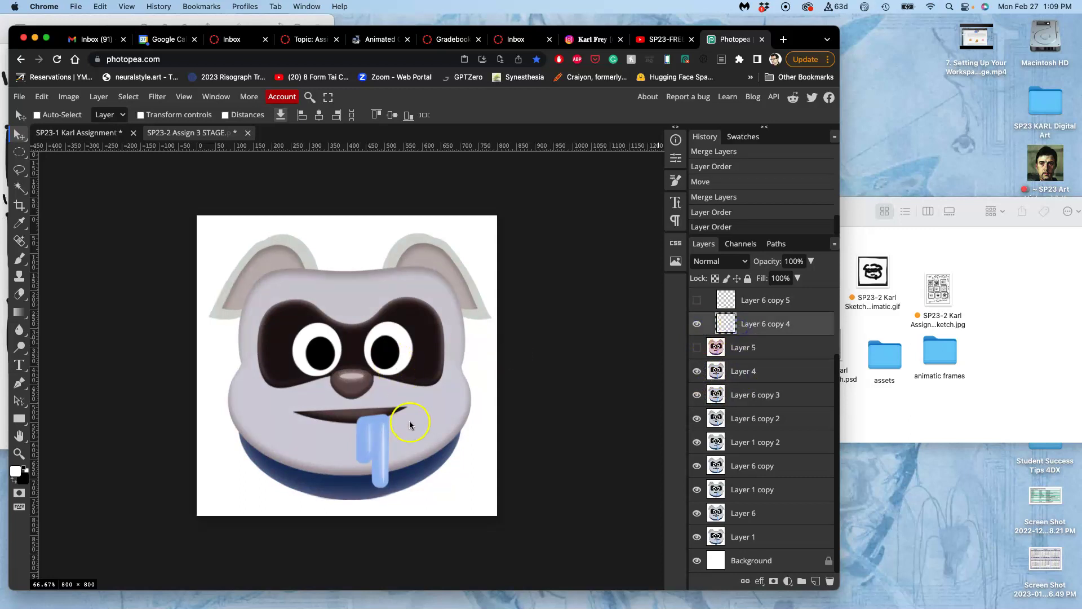
pyautogui.click(695, 326)
pyautogui.click(402, 457)
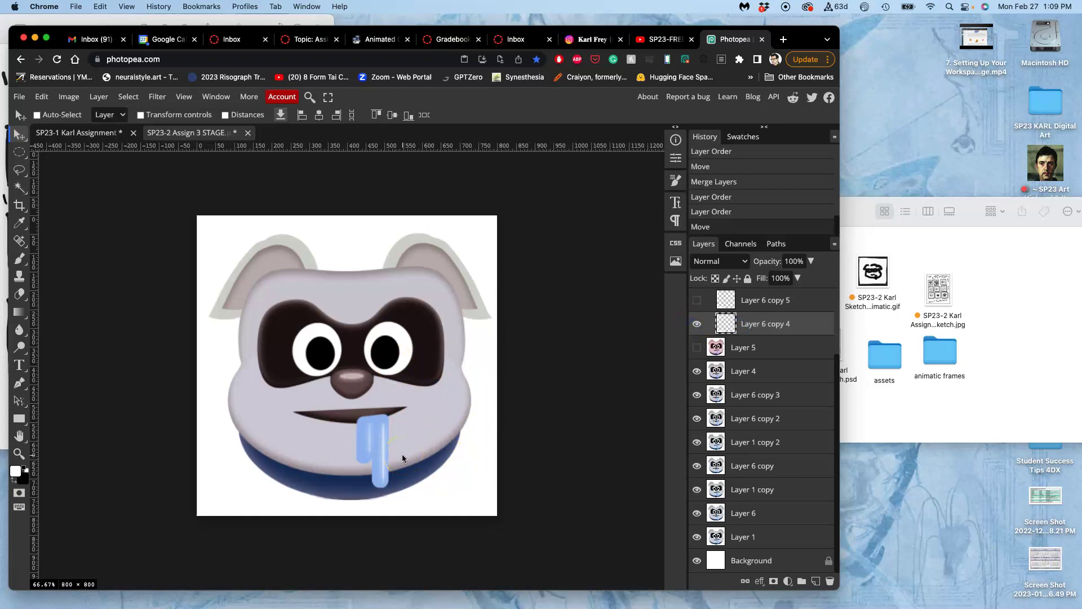
# - Merge Layer 6 copy 4 with Layer 4 and place the result directly above Layer 6 copy 3
pyautogui.click(756, 375)
pyautogui.hotkey('ctrl', 'e')
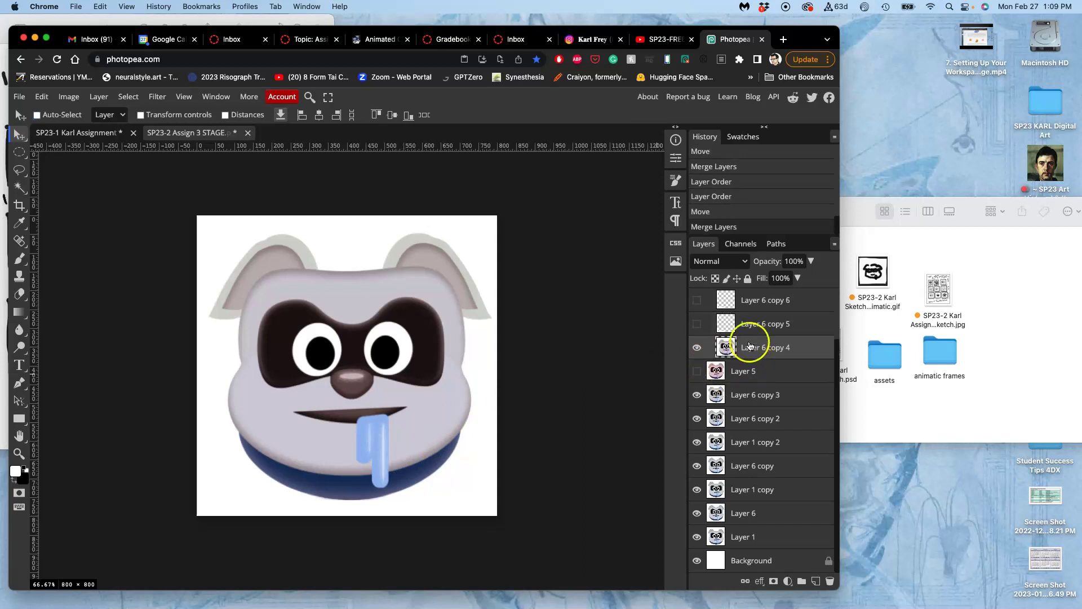
pyautogui.moveTo(745, 380); pyautogui.dragTo(707, 344)
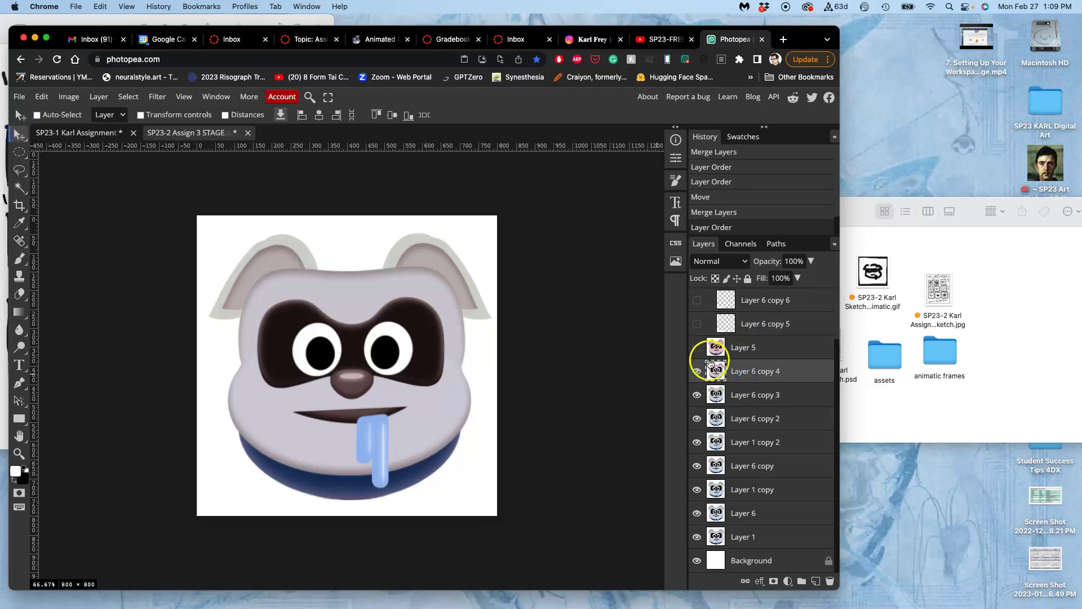
# - Show Layer 5 and Layer 6 copy 5, merge them, and place the result directly above Layer 6 copy 4
pyautogui.click(697, 347)
pyautogui.click(697, 324)
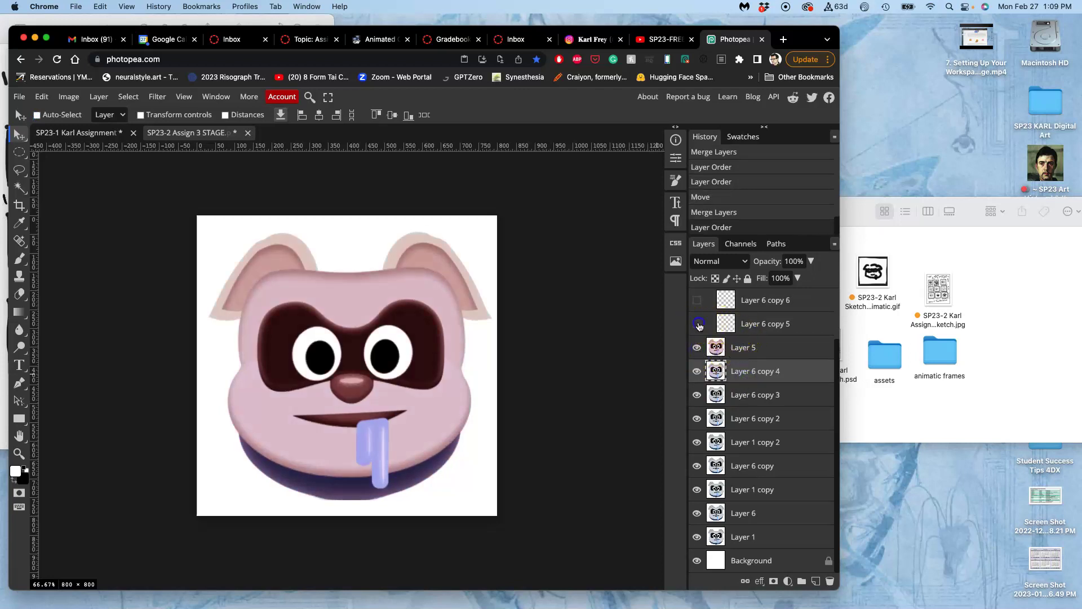
pyautogui.click(750, 332)
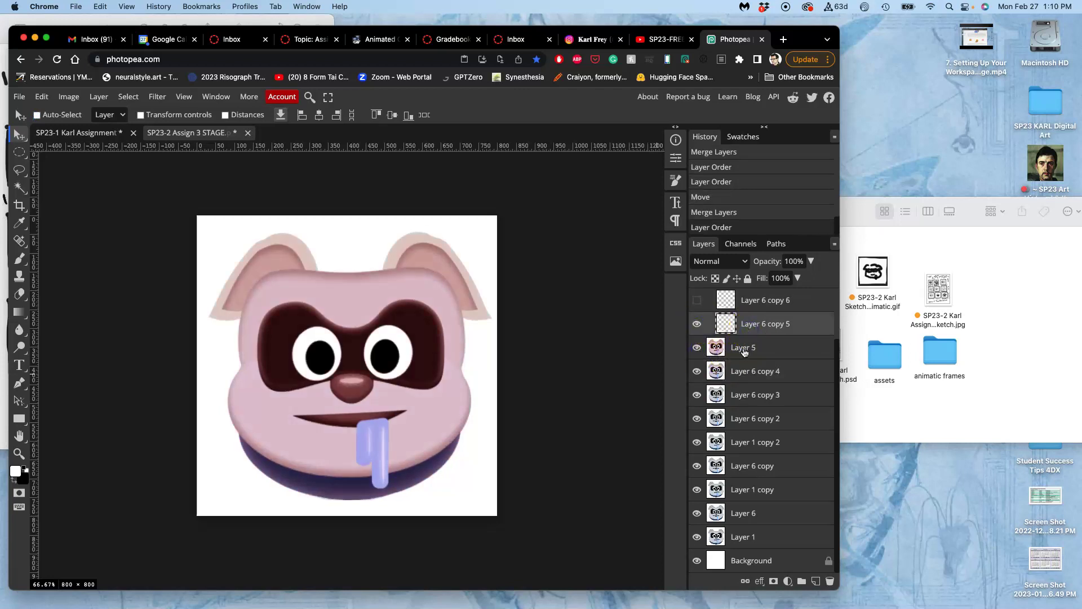
pyautogui.hotkey('ctrl', 'e')
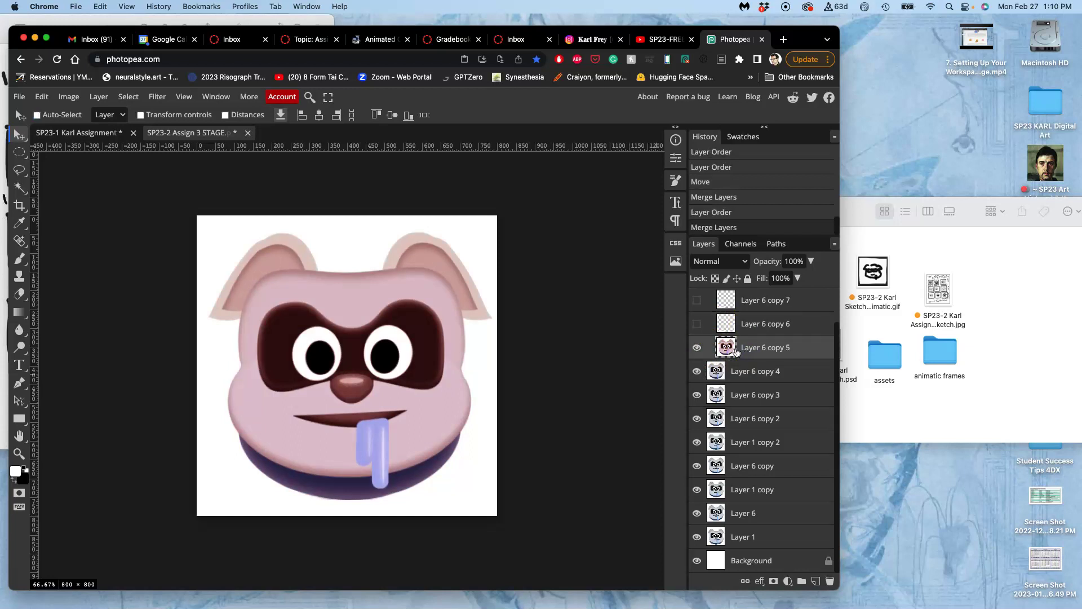
pyautogui.moveTo(743, 351); pyautogui.dragTo(732, 360)
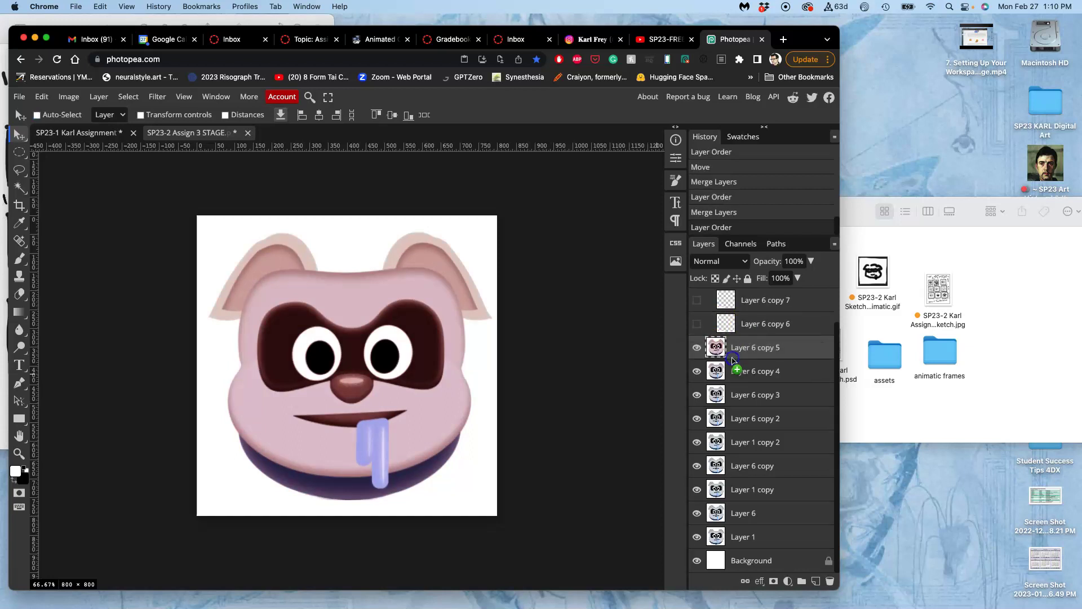
# - Delete Folder 1 with its leftover patch layers and save the document
pyautogui.scroll(2, 734, 351)
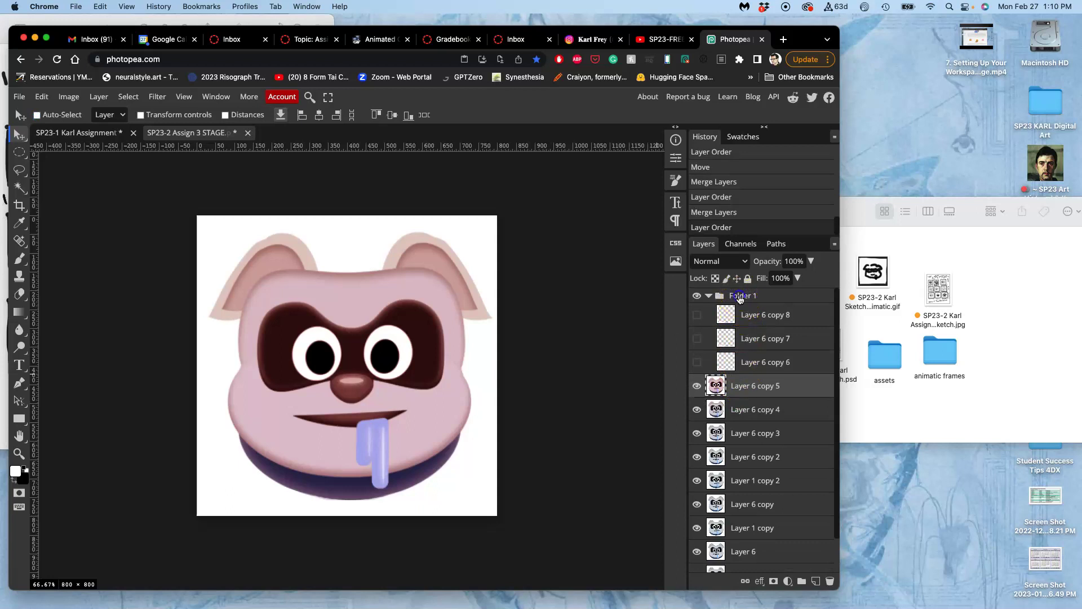
pyautogui.click(739, 297)
pyautogui.press('Delete')
pyautogui.moveTo(740, 300); pyautogui.dragTo(770, 349)
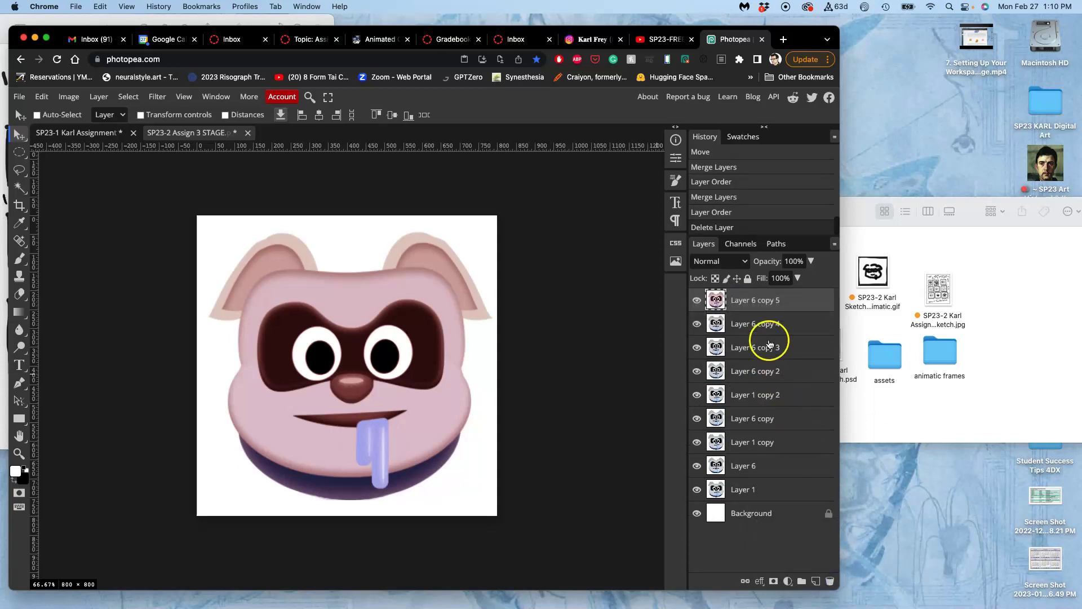
pyautogui.click(641, 273)
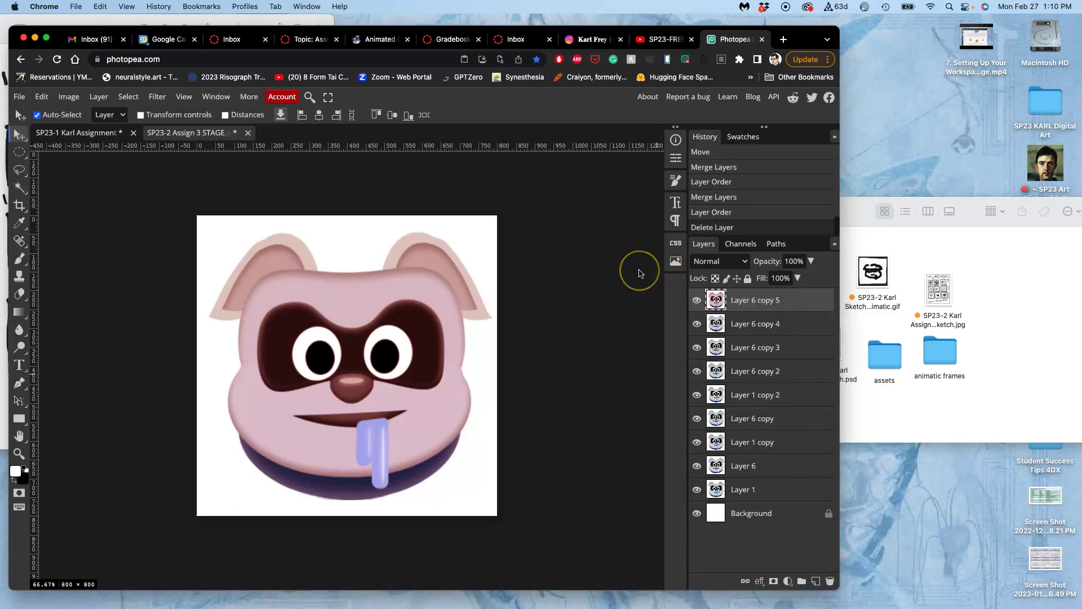
pyautogui.press('super+s')
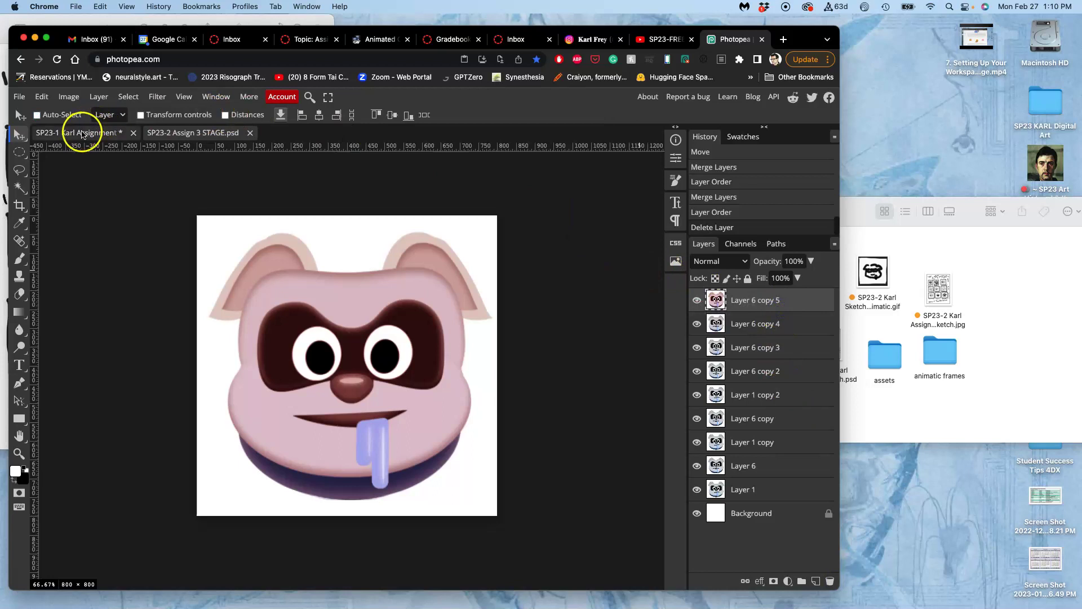
# - In the SP23-1 assignment document, lasso both pupils on the Bandit copy 5 layer and copy them to a new layer
pyautogui.click(82, 133)
pyautogui.scroll(3, 374, 252)
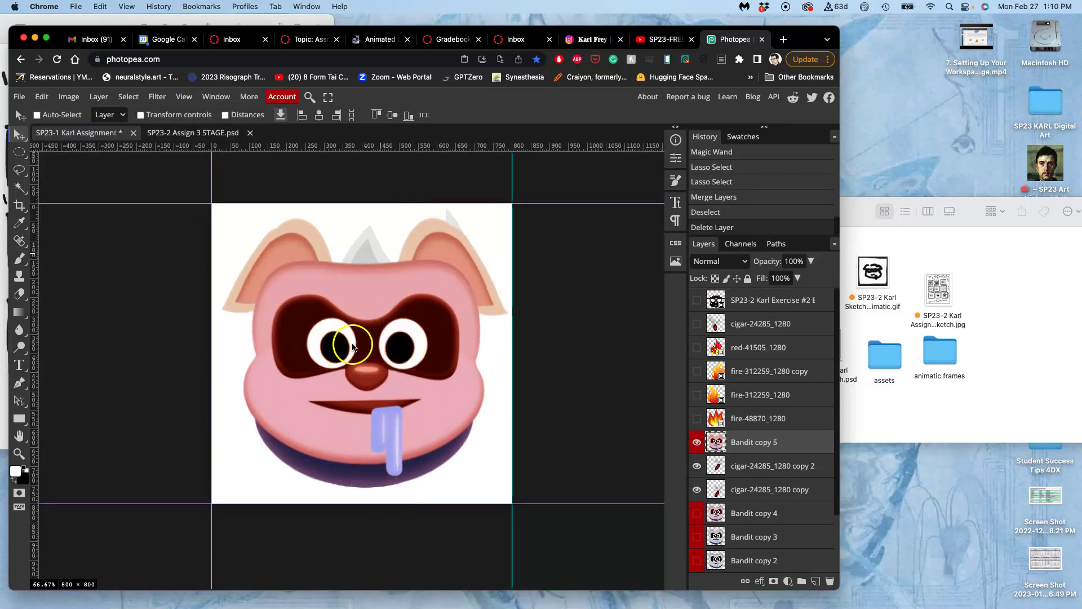
pyautogui.click(735, 446)
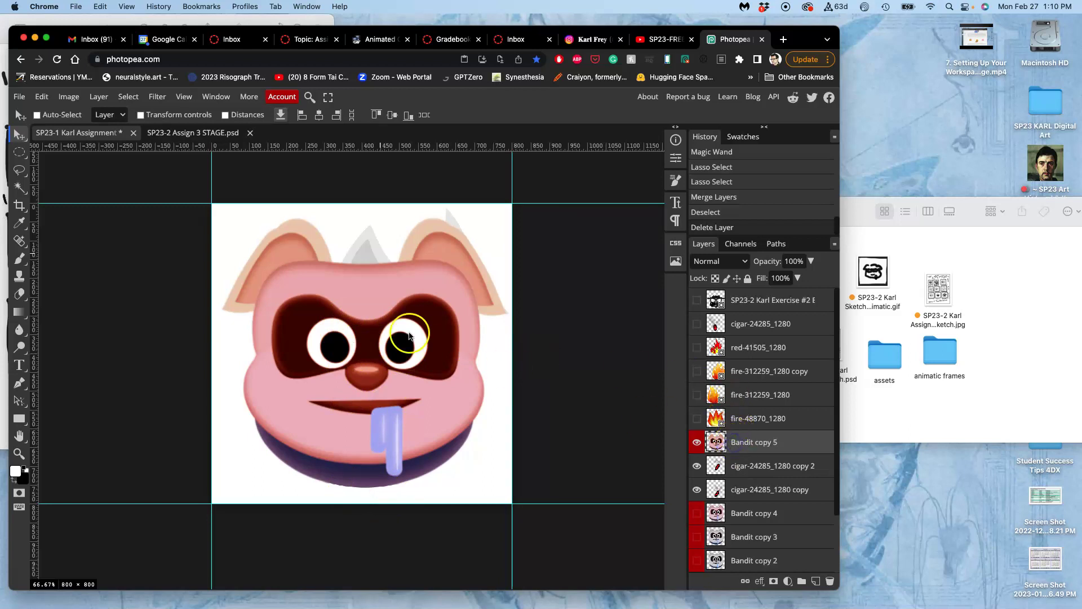
pyautogui.click(19, 170)
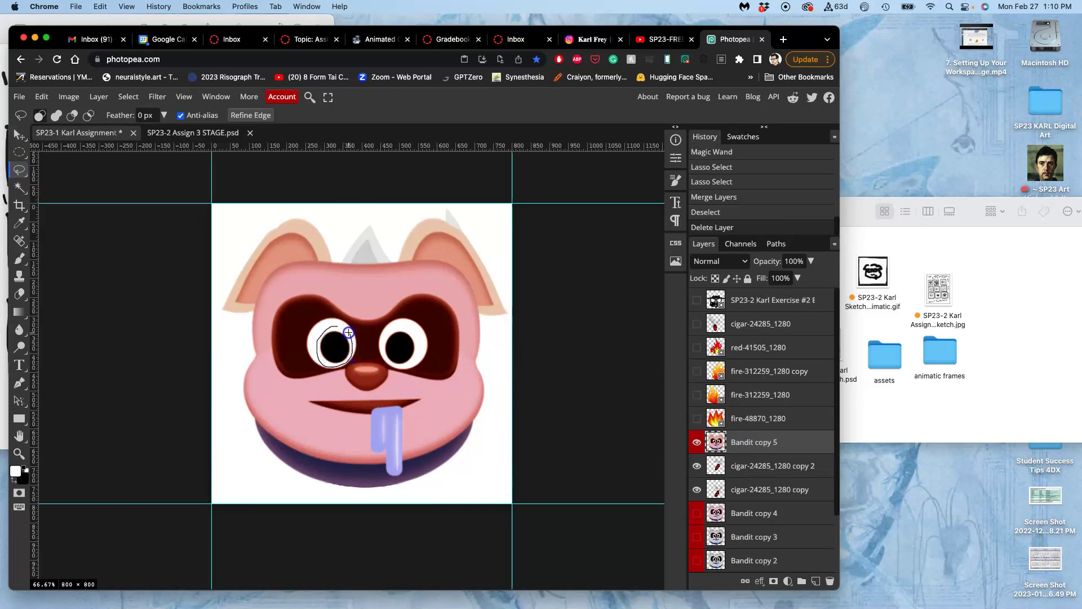
pyautogui.moveTo(339, 327); pyautogui.dragTo(338, 328)
pyautogui.press('shift')
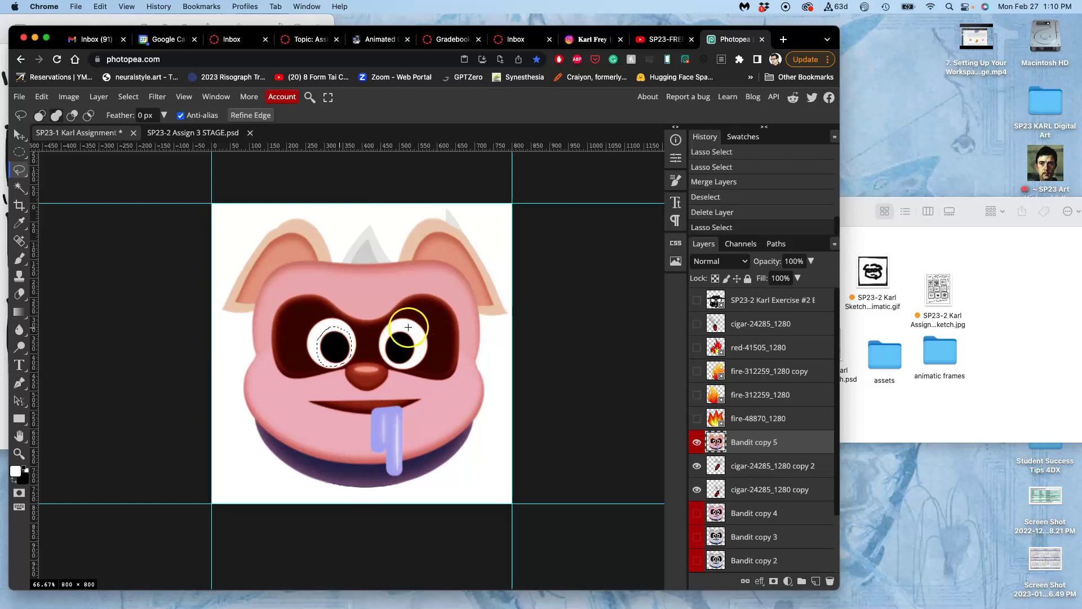
pyautogui.moveTo(406, 327); pyautogui.dragTo(394, 329)
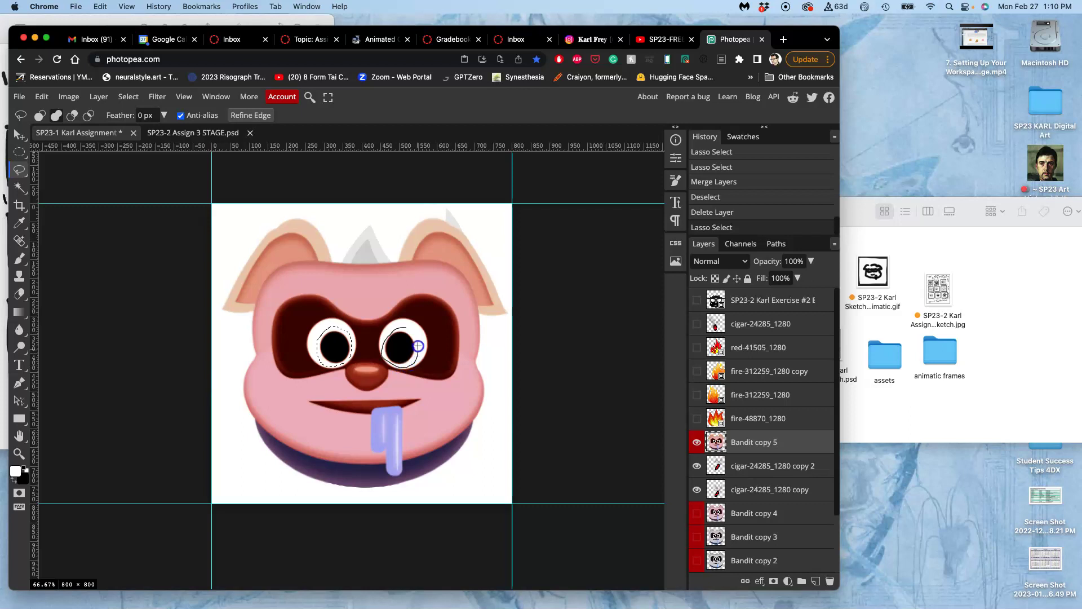
pyautogui.moveTo(406, 327); pyautogui.dragTo(405, 326)
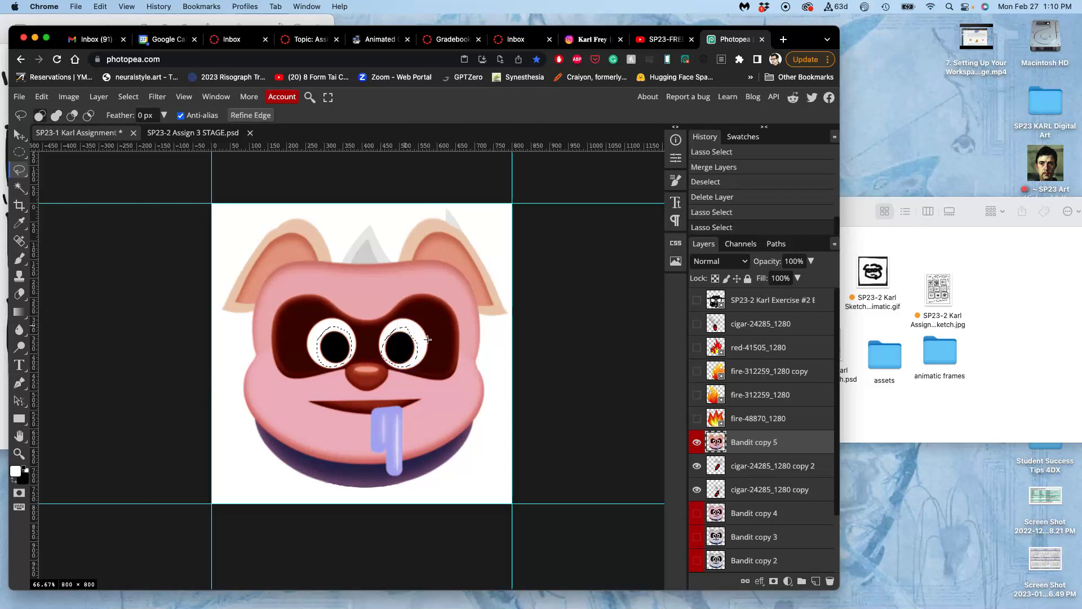
pyautogui.hotkey('ctrl', 'j')
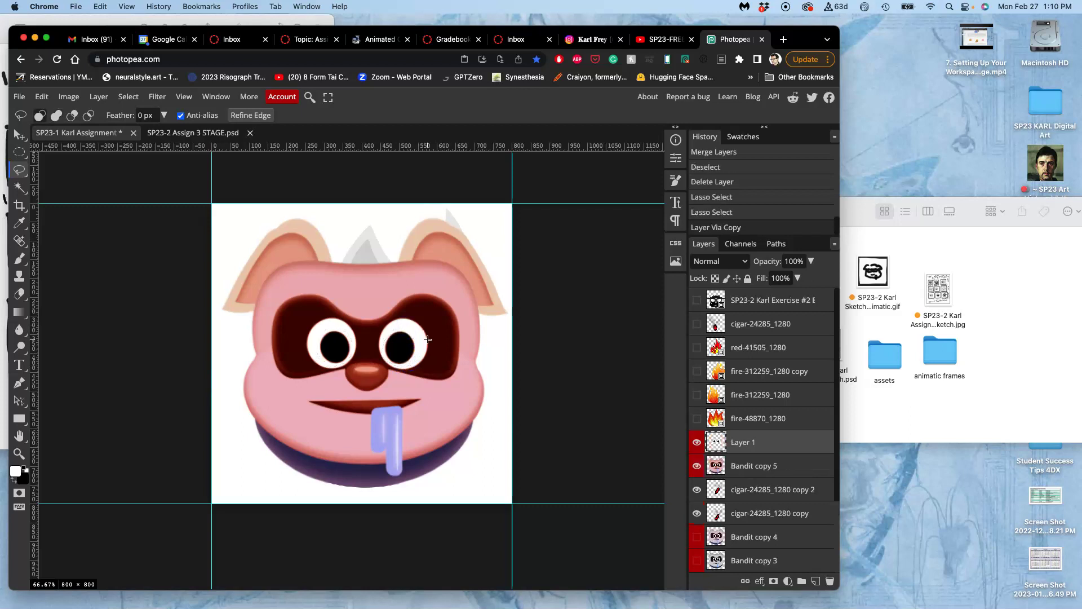
# - Scale the copied pupils with Free Transform to about 95% width and 73% height
pyautogui.press('super+t')
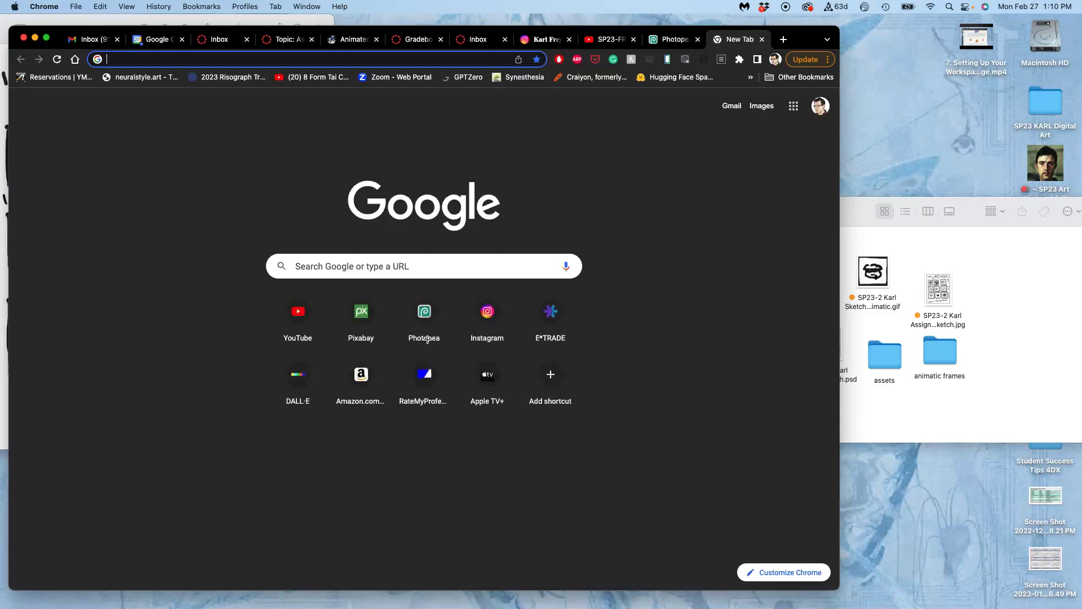
pyautogui.click(764, 39)
pyautogui.hotkey('ctrl', 't')
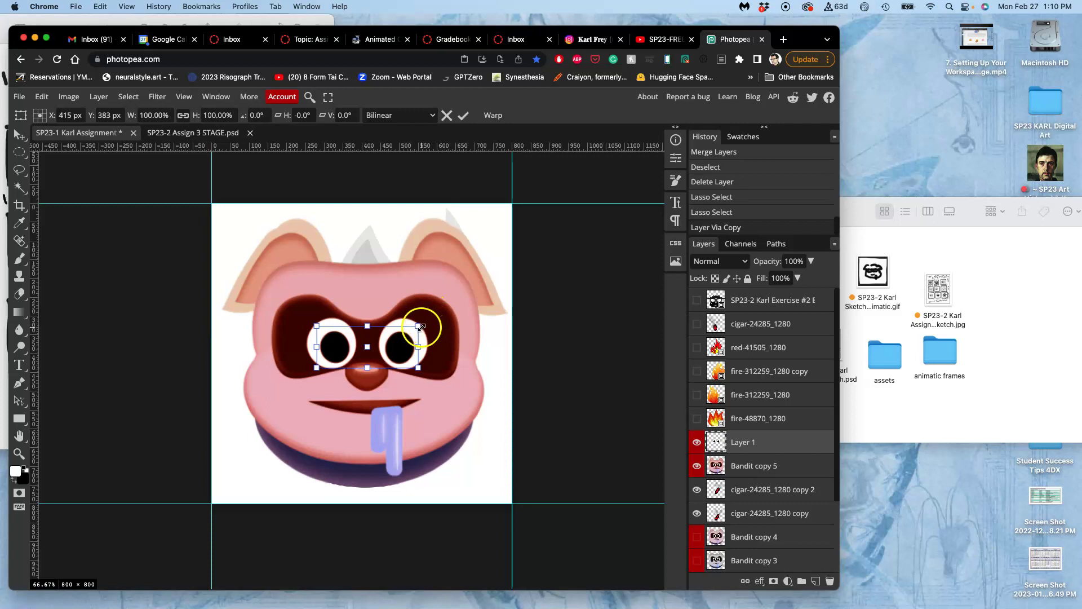
pyautogui.moveTo(420, 327)
pyautogui.mouseDown()
pyautogui.moveTo(406, 348)
pyautogui.moveTo(415, 348)
pyautogui.mouseUp()
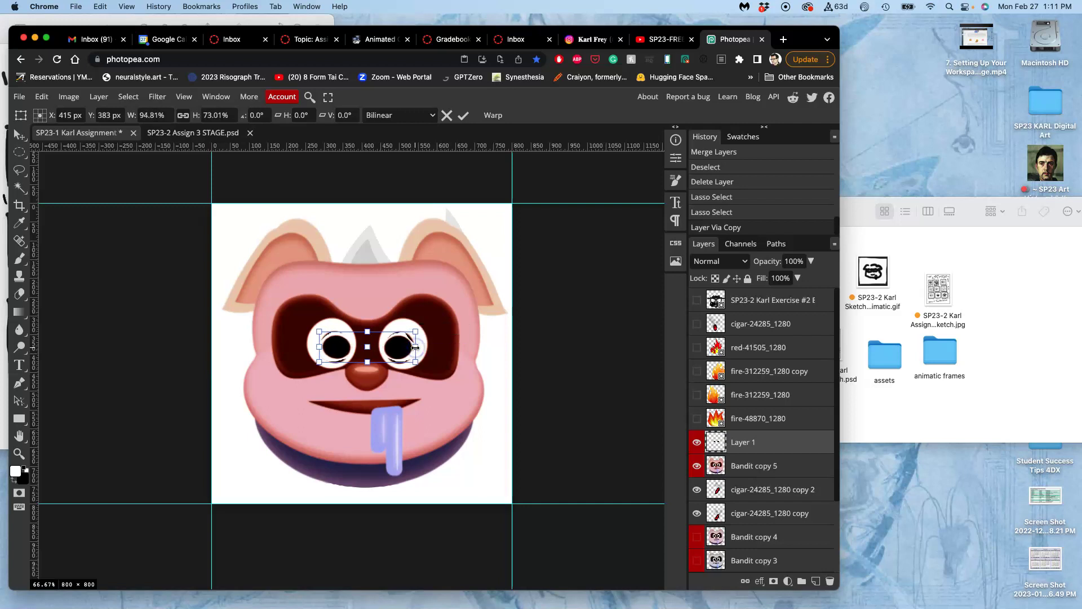
pyautogui.press('Return')
# - Paint white with the Brush tool on Layer 1 over the old pupil edges around both reshaped pupils
pyautogui.press('super+equal')
pyautogui.press('super+equal')
pyautogui.click(432, 327)
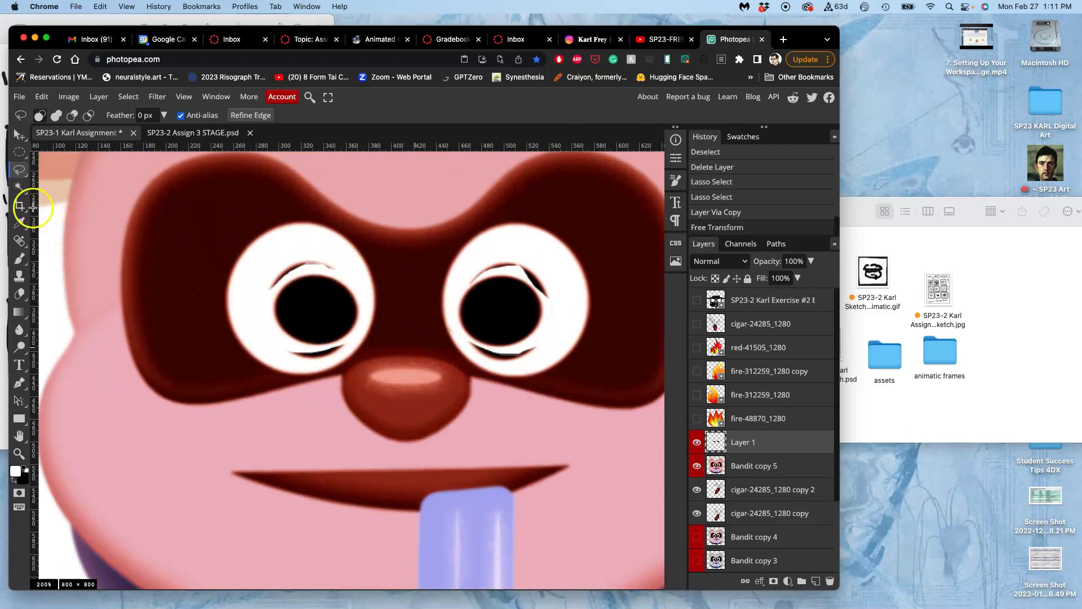
pyautogui.click(21, 258)
pyautogui.moveTo(273, 273)
pyautogui.mouseDown()
pyautogui.moveTo(297, 283)
pyautogui.moveTo(333, 264)
pyautogui.moveTo(283, 268)
pyautogui.moveTo(260, 318)
pyautogui.mouseUp()
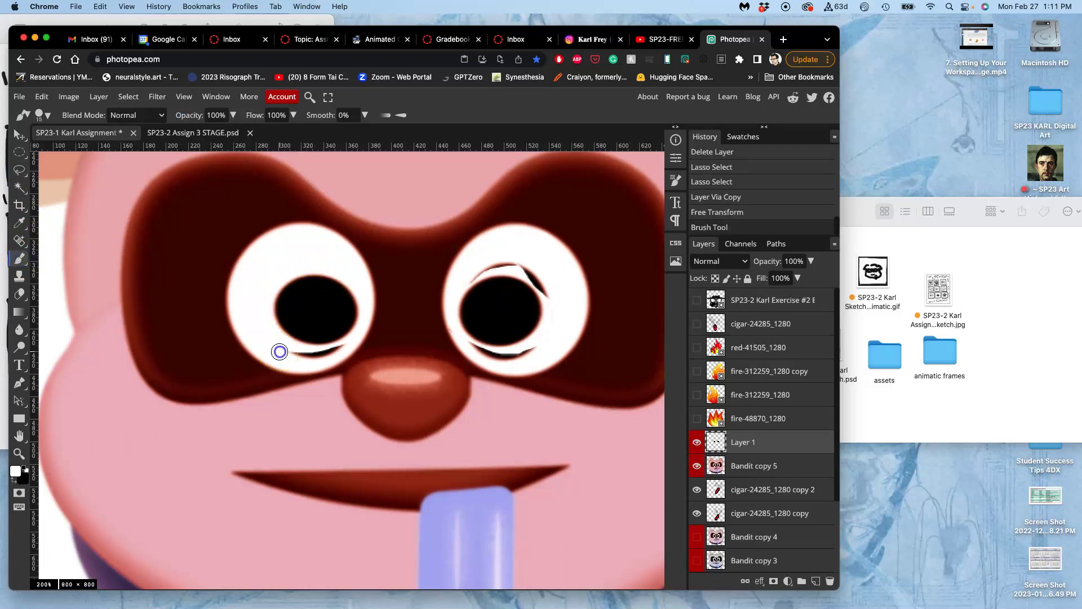
pyautogui.moveTo(295, 356); pyautogui.dragTo(341, 349)
pyautogui.click(343, 348)
pyautogui.moveTo(485, 278)
pyautogui.mouseDown()
pyautogui.moveTo(473, 274)
pyautogui.moveTo(497, 261)
pyautogui.moveTo(545, 280)
pyautogui.mouseUp()
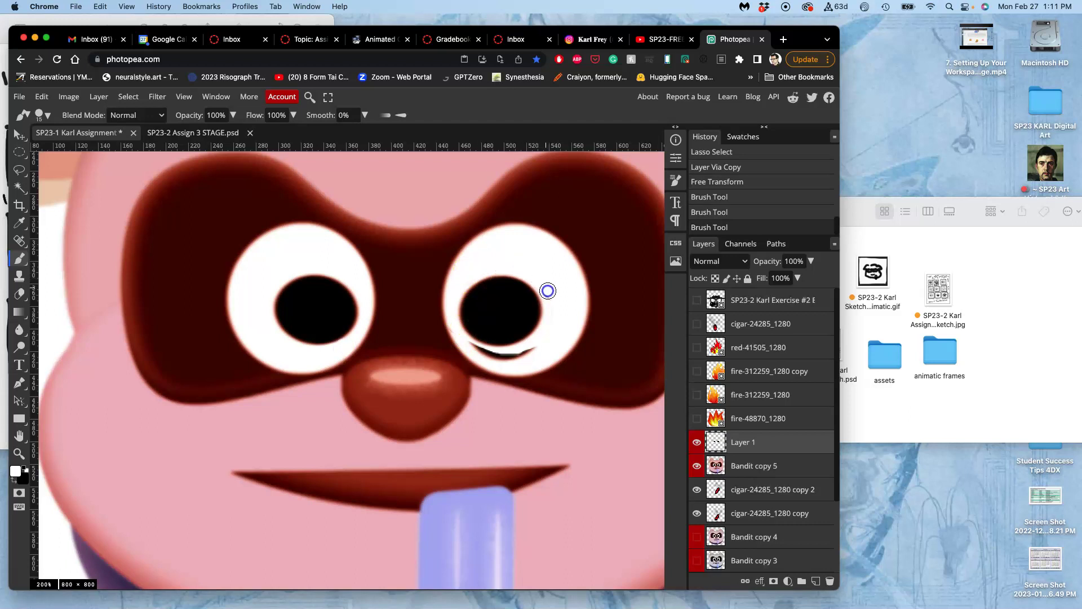
pyautogui.moveTo(547, 289)
pyautogui.mouseDown()
pyautogui.moveTo(543, 337)
pyautogui.moveTo(502, 358)
pyautogui.mouseUp()
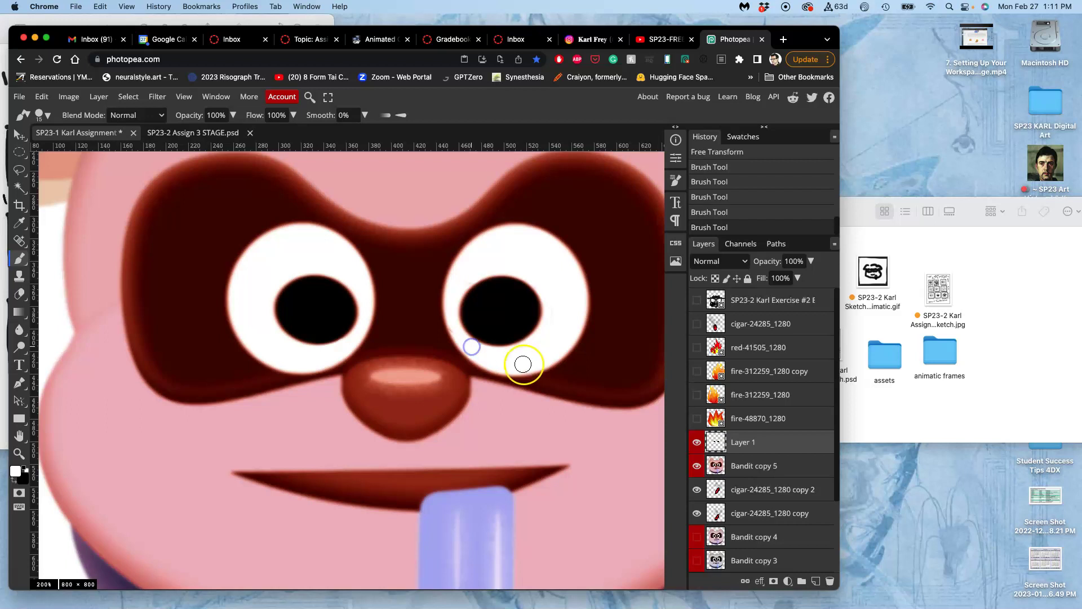
# - Compare the whole face with and without the reshaped pupils on Layer 1
pyautogui.hotkey('ctrl', '-')
pyautogui.hotkey('ctrl', '-')
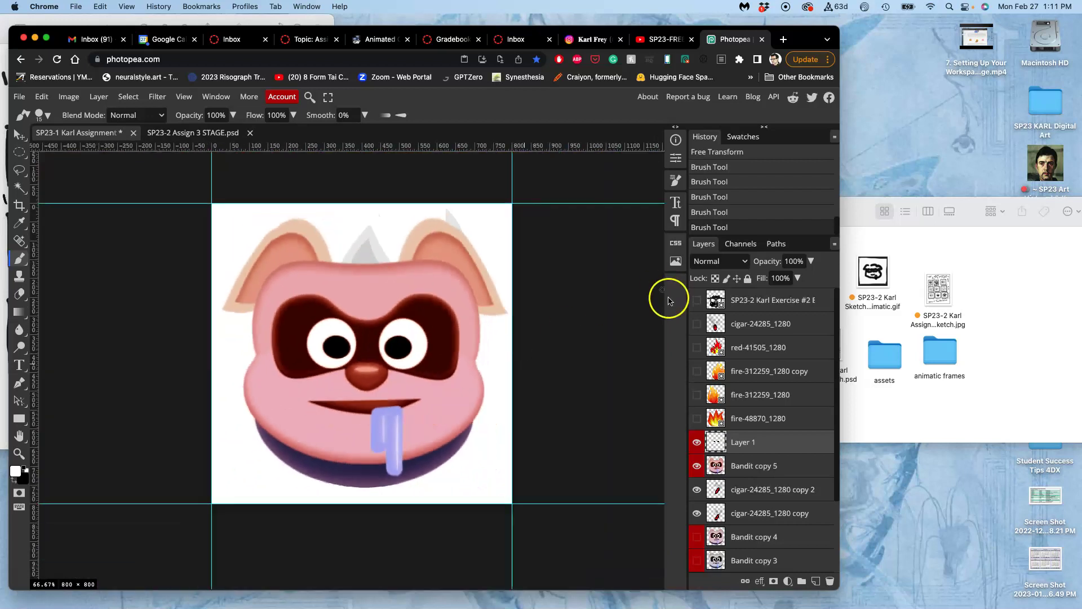
pyautogui.click(698, 443)
pyautogui.click(697, 443)
pyautogui.click(697, 443)
pyautogui.click(697, 443)
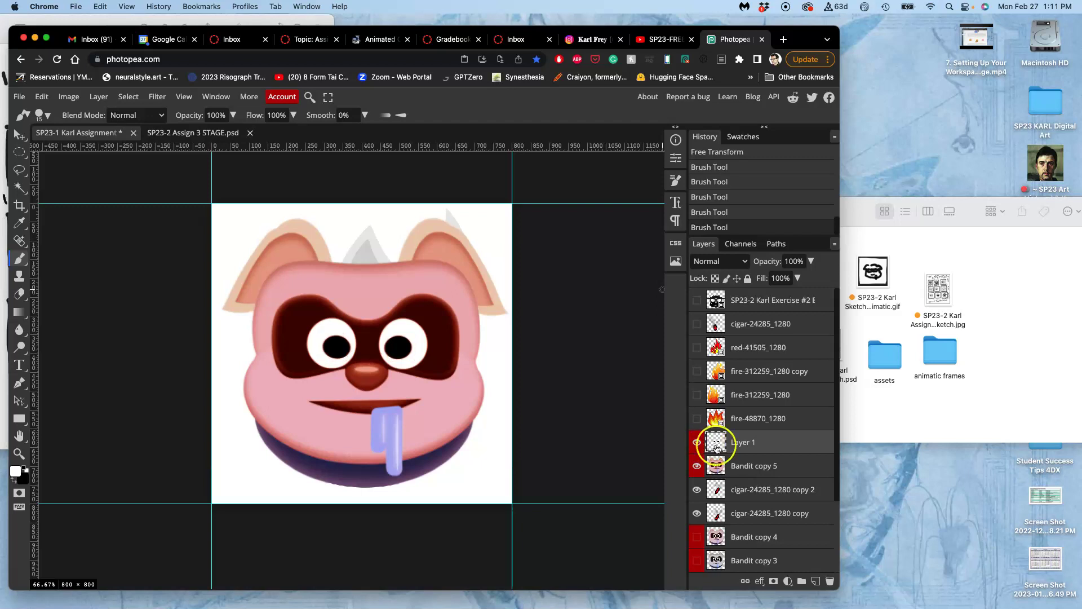
# - Stretch the reshaped pupils on Layer 1 to about 113% height with Free Transform
pyautogui.press('super+t')
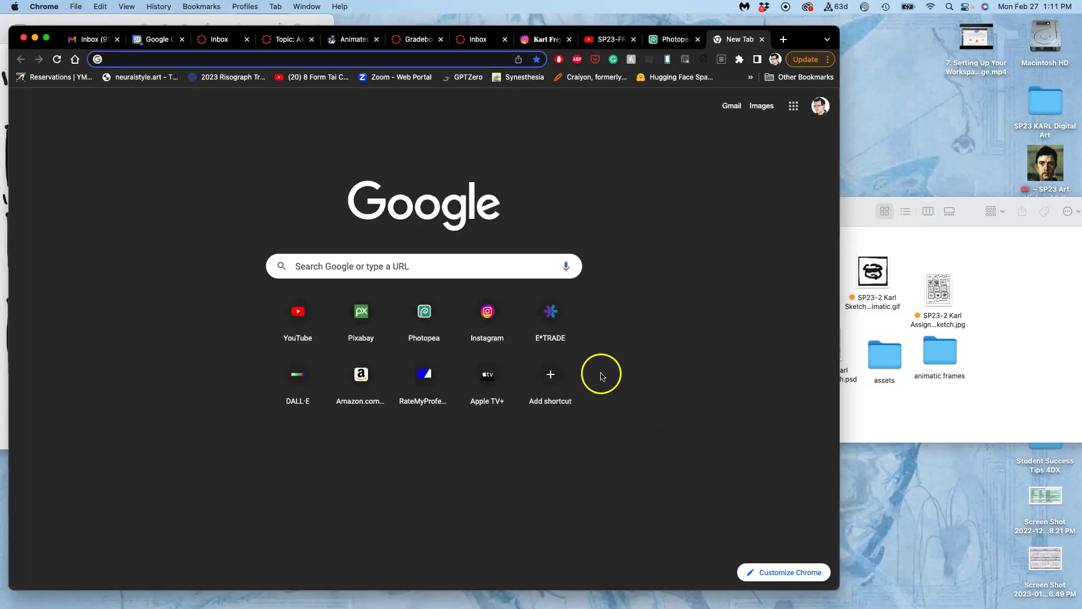
pyautogui.click(761, 39)
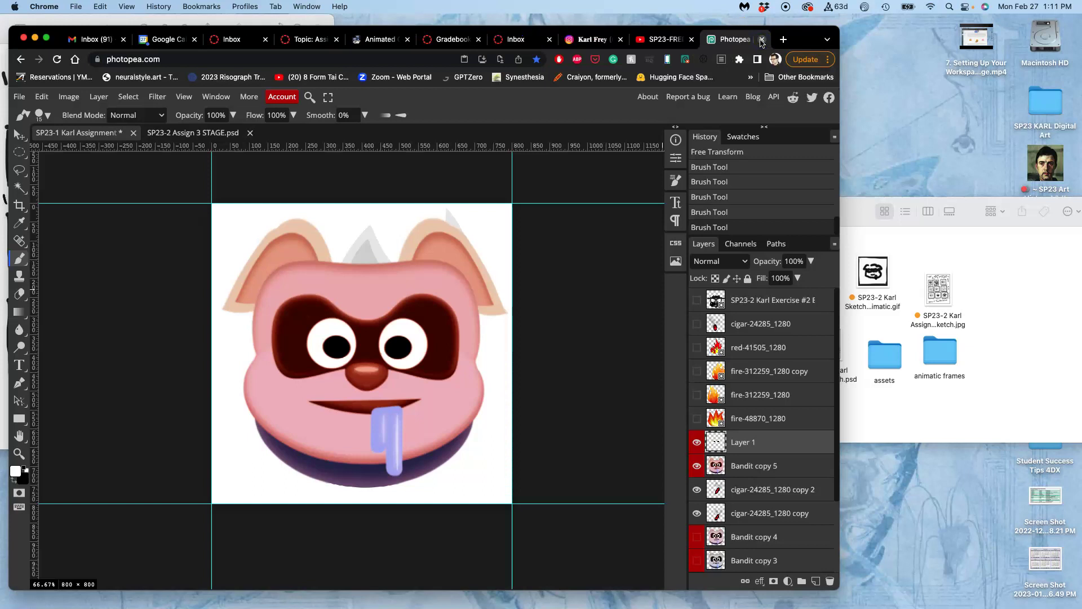
pyautogui.press('alt+super+t')
pyautogui.moveTo(366, 366); pyautogui.dragTo(368, 371)
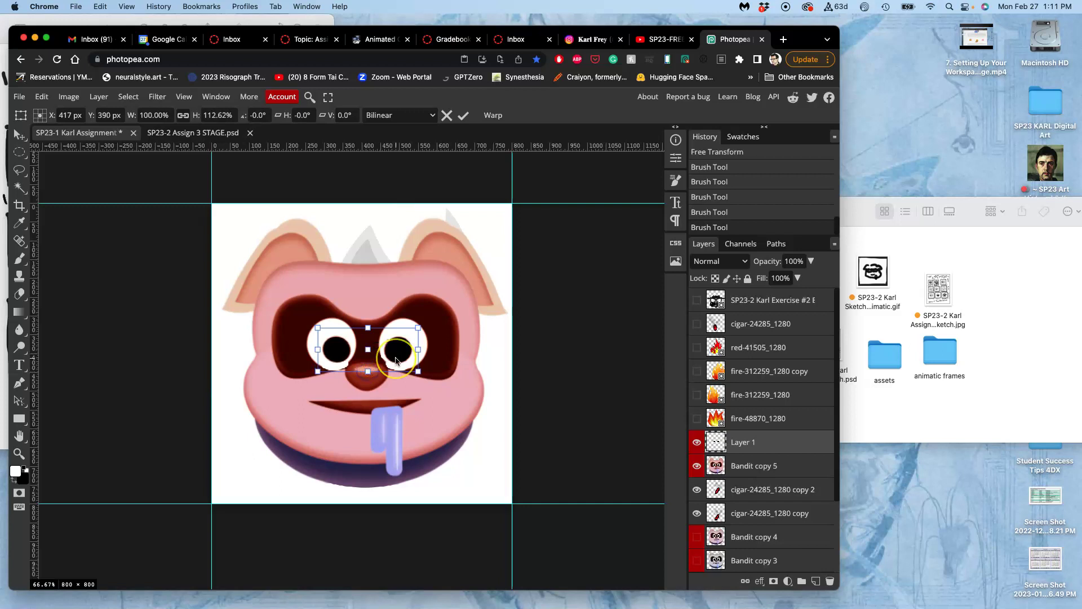
pyautogui.press('b')
# - Compare the face with and without Layer 1, and inspect the white edges around both eyes up close
pyautogui.click(697, 442)
pyautogui.click(698, 443)
pyautogui.click(698, 443)
pyautogui.click(698, 443)
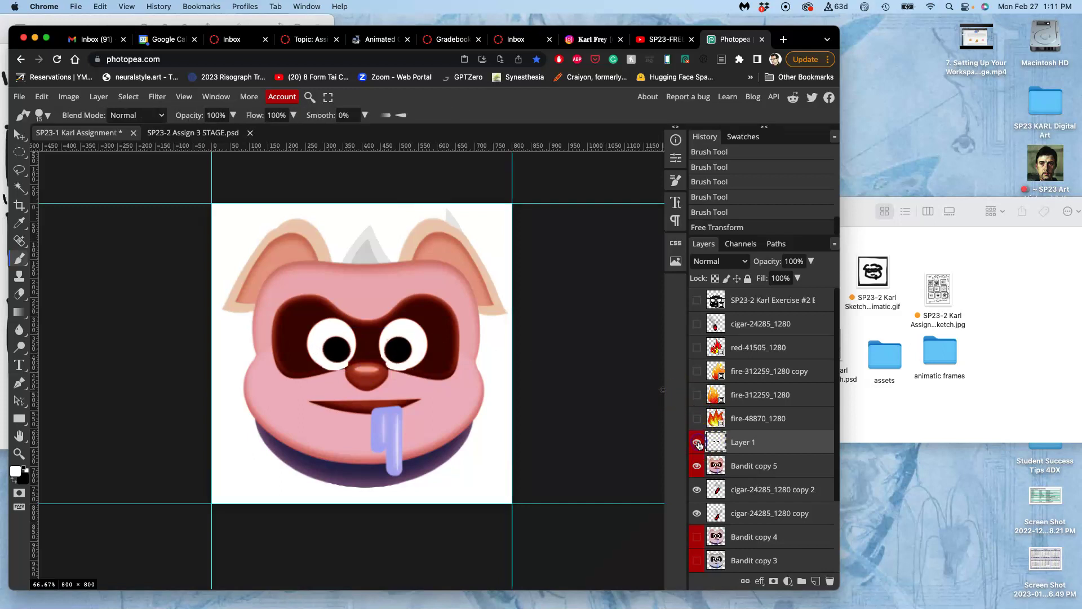
pyautogui.press('super+equal')
pyautogui.press('super+equal')
pyautogui.press('super+equal')
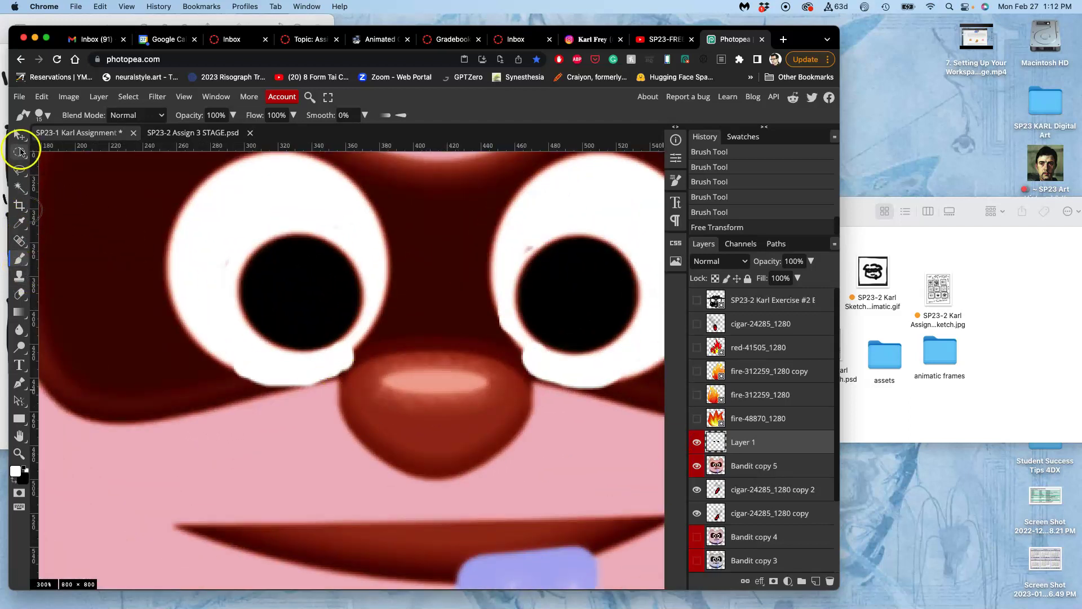
pyautogui.click(20, 155)
pyautogui.moveTo(229, 359); pyautogui.dragTo(250, 368)
pyautogui.click(250, 367)
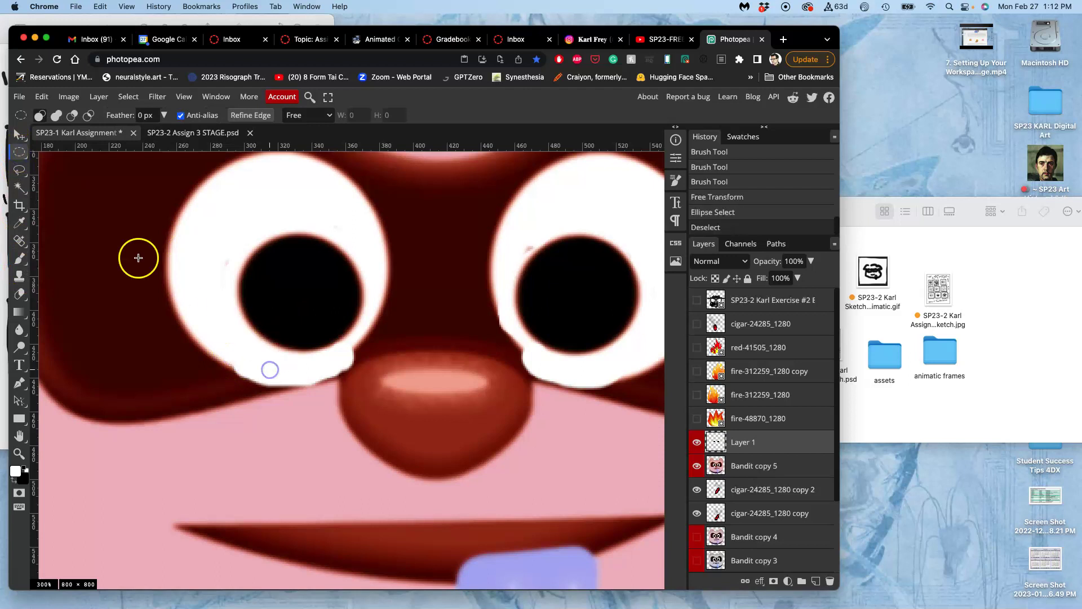
# - Lasso the excess white below the left eye on Layer 1, nudge the selection slightly up, and delete its contents
pyautogui.click(19, 169)
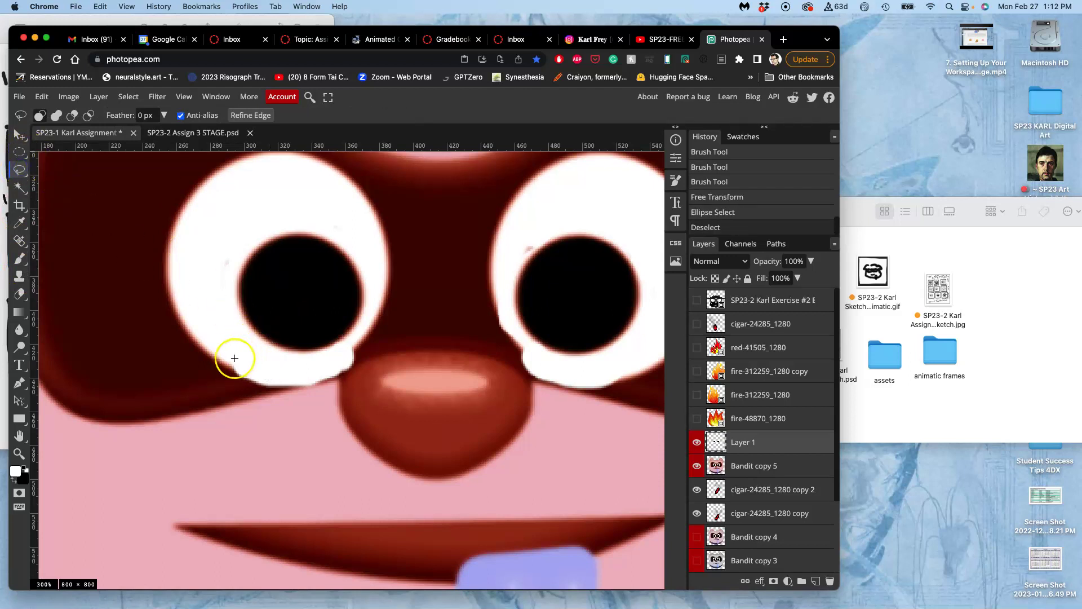
pyautogui.moveTo(231, 357); pyautogui.dragTo(236, 363)
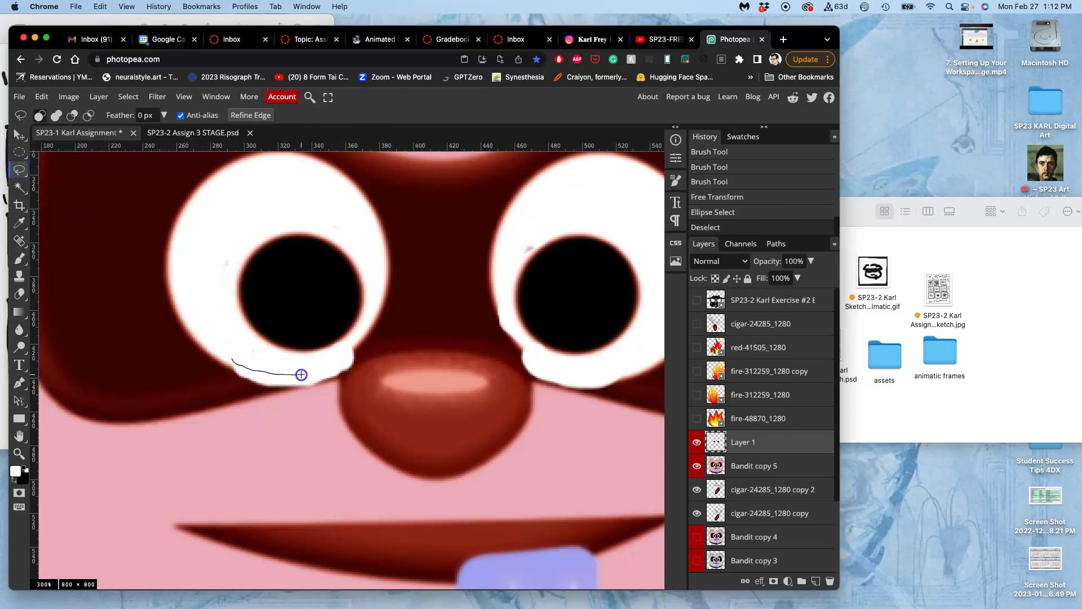
pyautogui.moveTo(364, 362)
pyautogui.mouseDown()
pyautogui.moveTo(325, 404)
pyautogui.moveTo(250, 410)
pyautogui.moveTo(214, 368)
pyautogui.mouseUp()
pyautogui.press('Up')
pyautogui.press('Up')
pyautogui.press('Up')
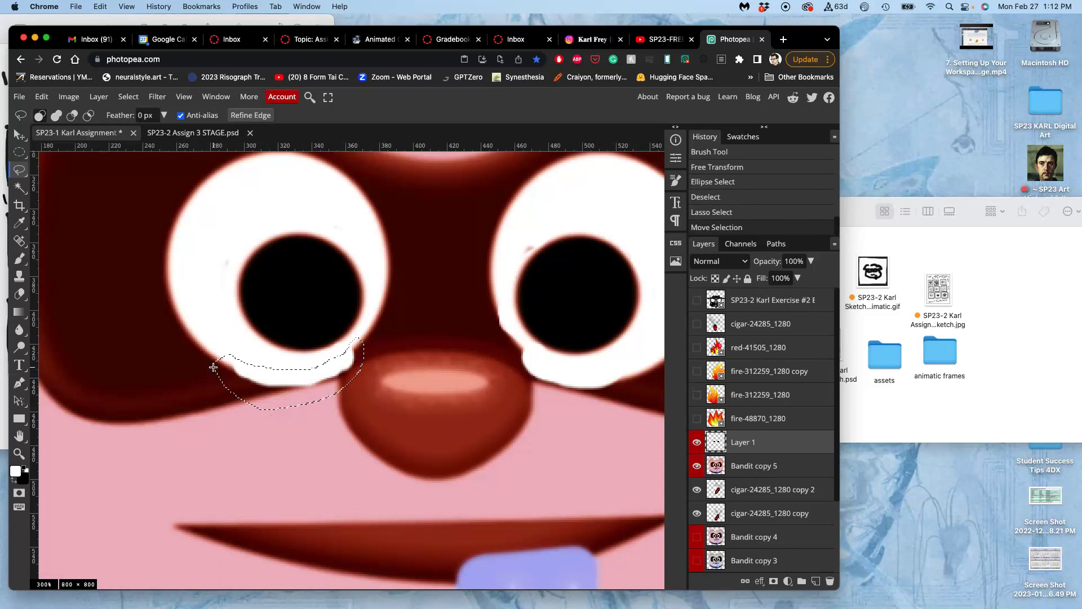
pyautogui.press('Delete')
pyautogui.click(500, 350)
# - Lasso the excess white along the lower edge of the right eye on Layer 1, delete it, and clear the selection
pyautogui.click(502, 313)
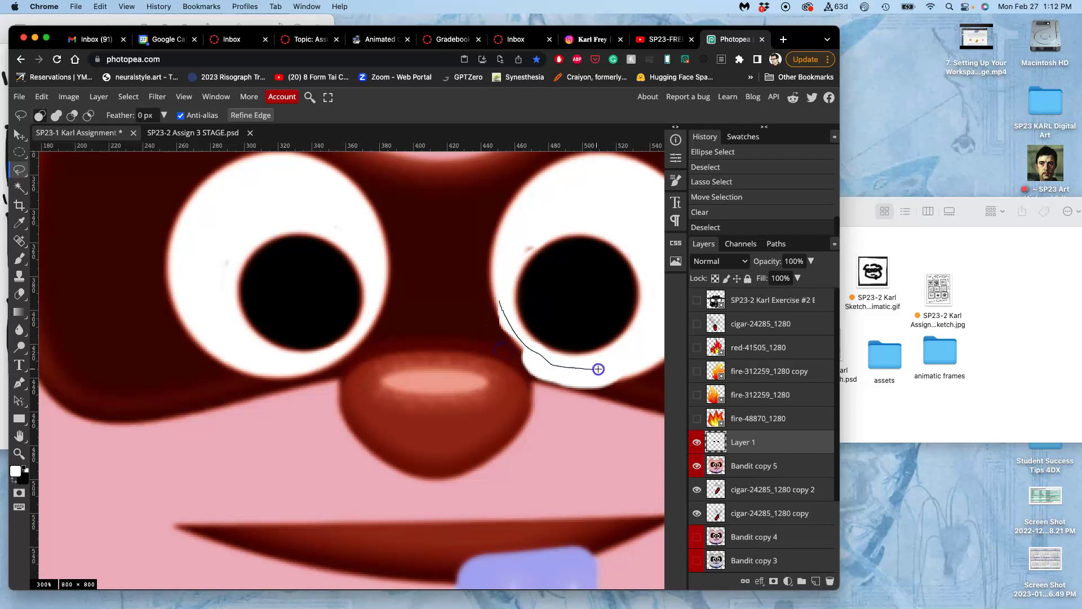
pyautogui.moveTo(655, 359)
pyautogui.mouseDown()
pyautogui.moveTo(578, 421)
pyautogui.moveTo(508, 381)
pyautogui.moveTo(484, 327)
pyautogui.moveTo(489, 302)
pyautogui.mouseUp()
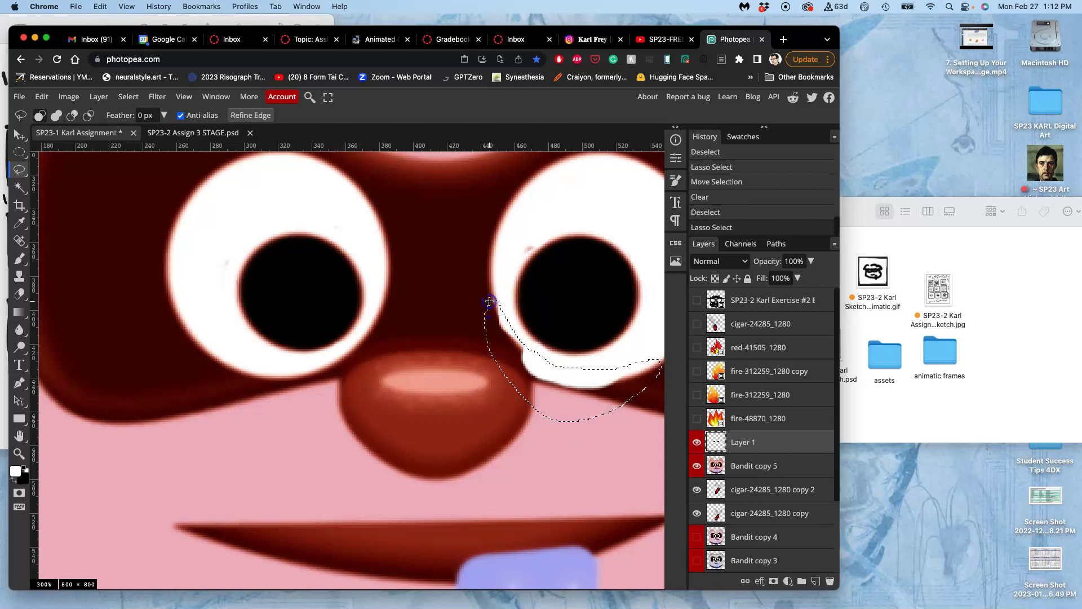
pyautogui.press('Delete')
pyautogui.click(455, 304)
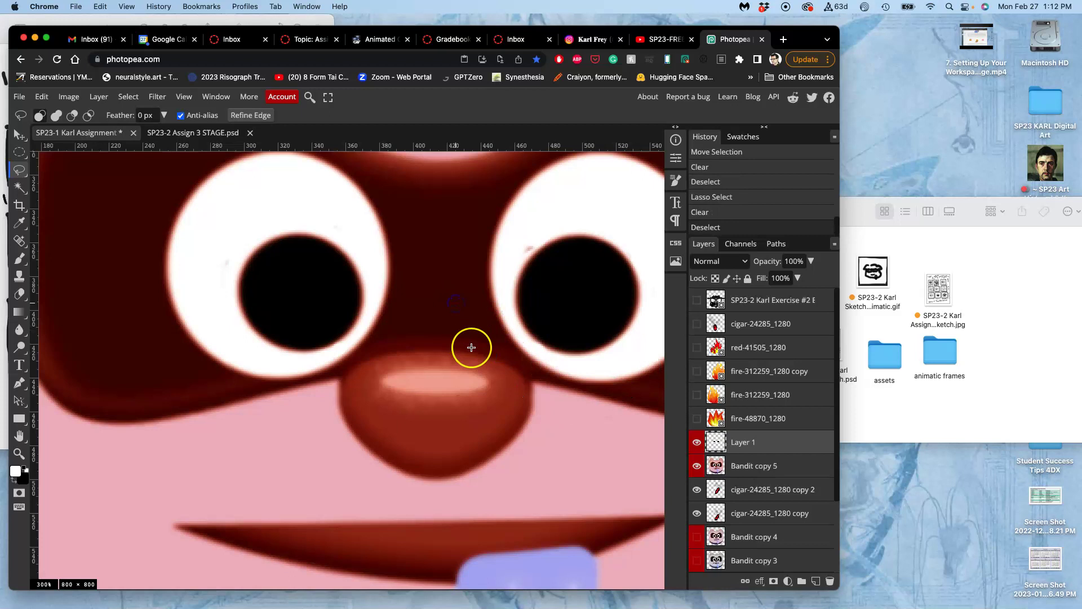
# - Compare the whole face with and without the trimmed pupils on Layer 1
pyautogui.hotkey('ctrl', '-')
pyautogui.hotkey('ctrl', '-')
pyautogui.hotkey('ctrl', '-')
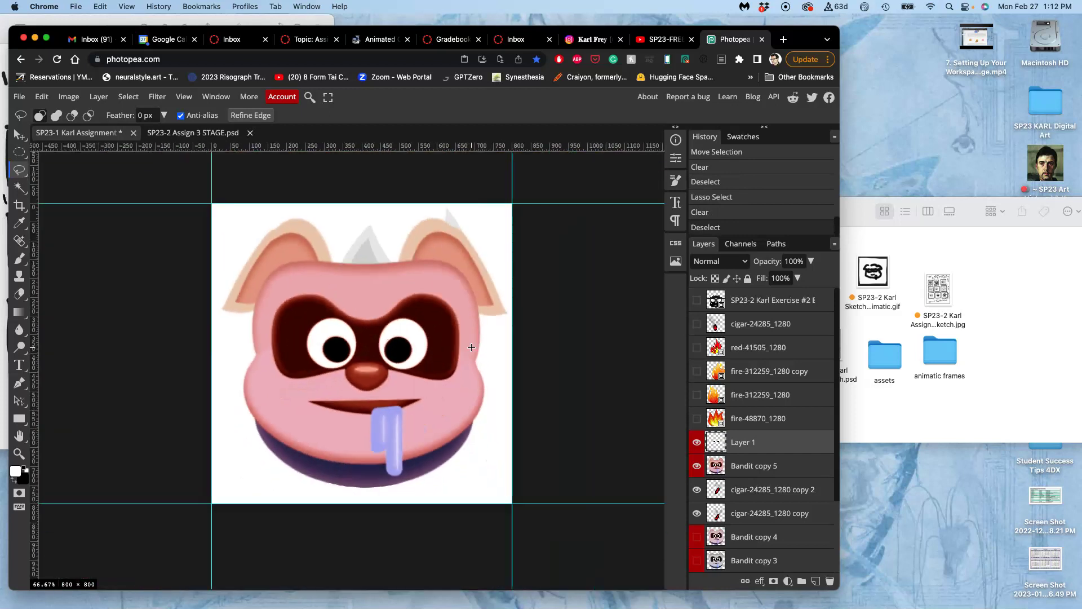
pyautogui.click(697, 442)
pyautogui.doubleClick(698, 443)
pyautogui.click(697, 443)
pyautogui.click(697, 443)
pyautogui.click(698, 443)
# - Lasso the right pupil on Layer 1 and move it slightly to the right
pyautogui.moveTo(415, 335); pyautogui.dragTo(413, 333)
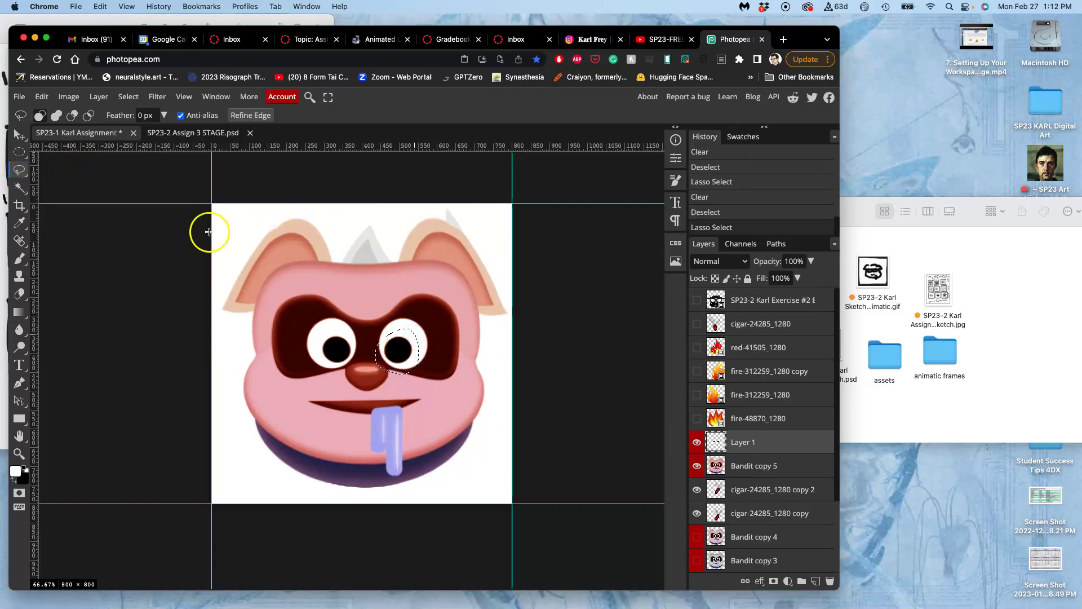
pyautogui.click(20, 135)
pyautogui.click(212, 273)
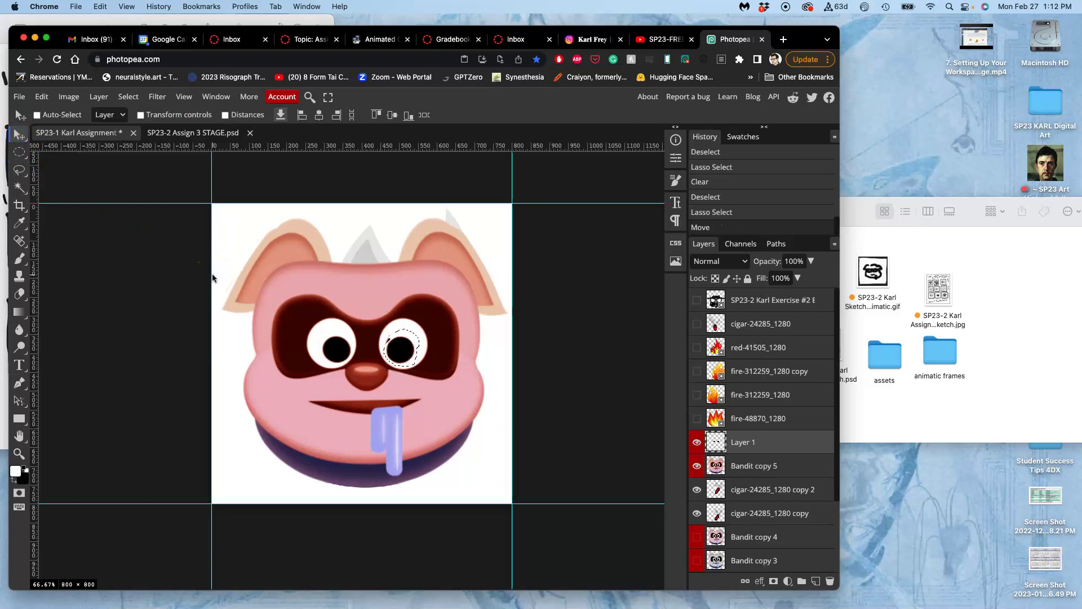
# - Lasso the left pupil on Layer 1 and nudge it slightly left and up
pyautogui.click(350, 334)
pyautogui.click(20, 169)
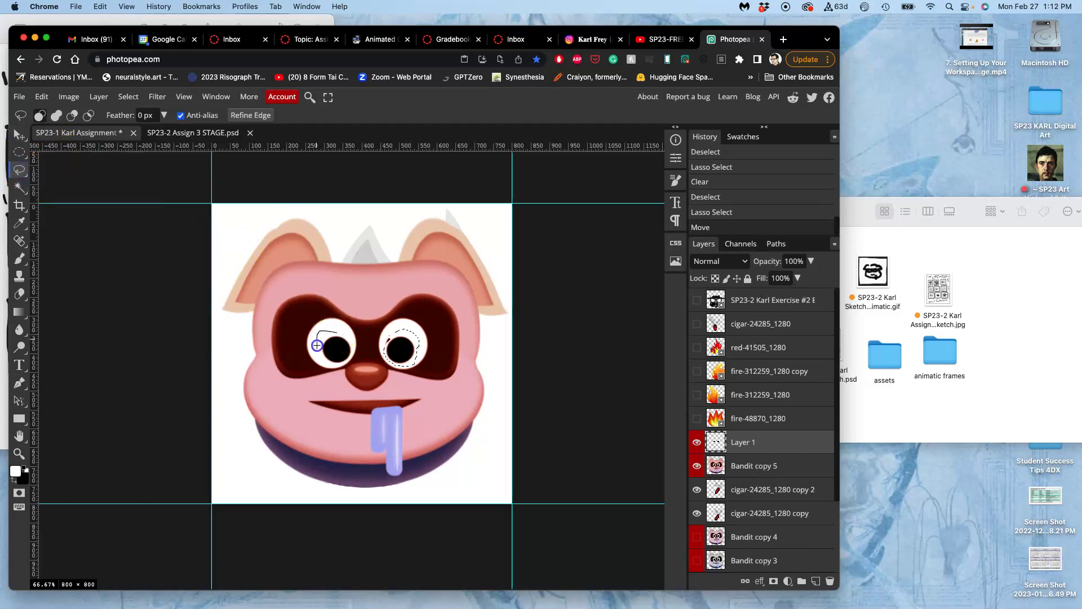
pyautogui.moveTo(358, 345); pyautogui.dragTo(354, 335)
pyautogui.click(19, 134)
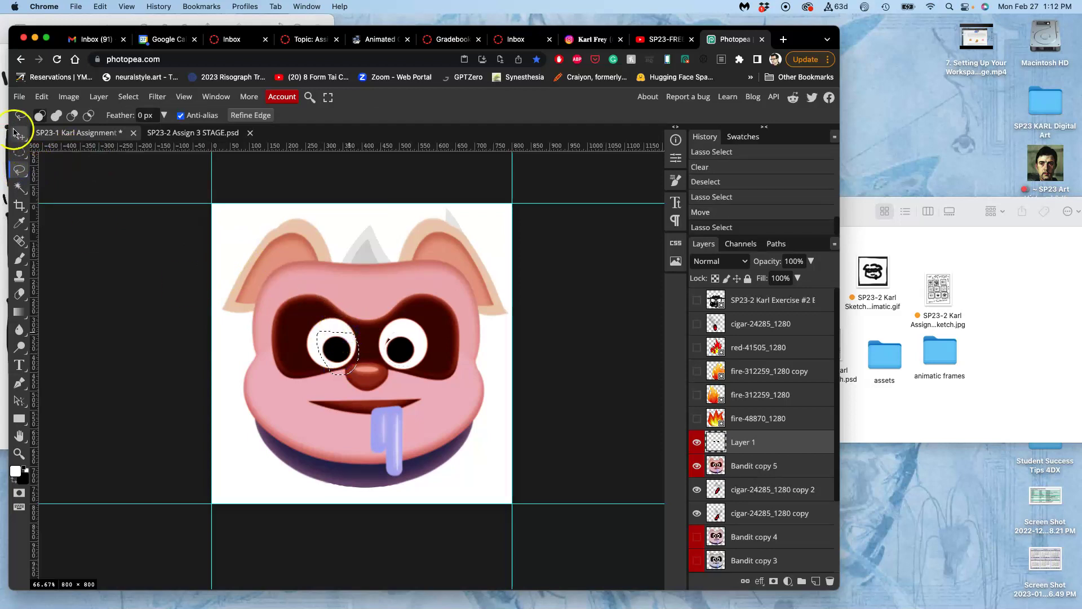
pyautogui.click(178, 224)
pyautogui.press('Left')
pyautogui.press('Up')
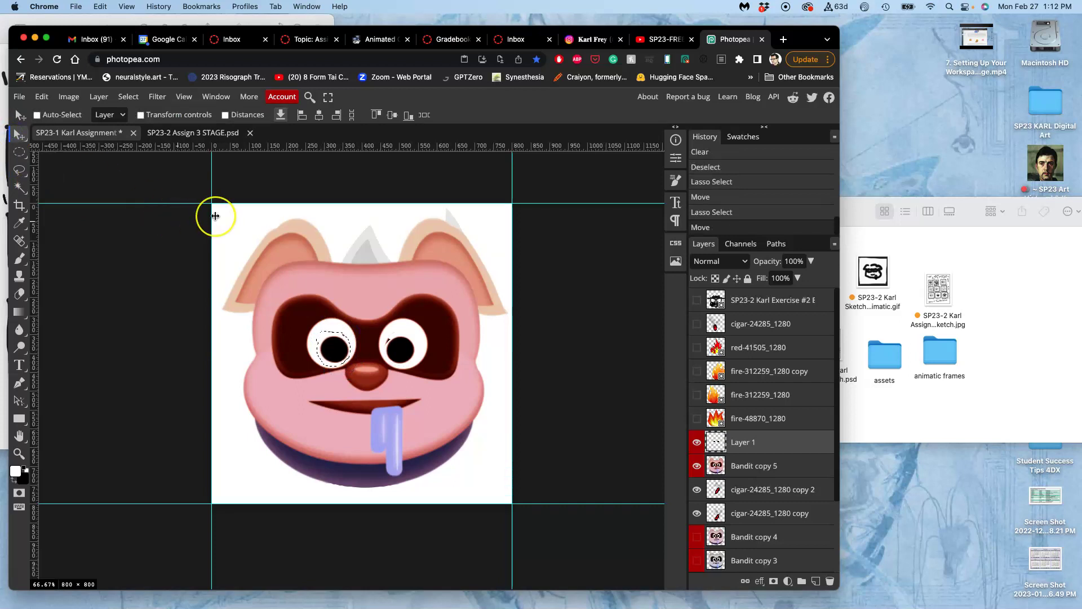
# - Clear the selection and paint white with the Brush tool over the dark marks beside both pupils on Layer 1
pyautogui.press('super+equal')
pyautogui.press('super+equal')
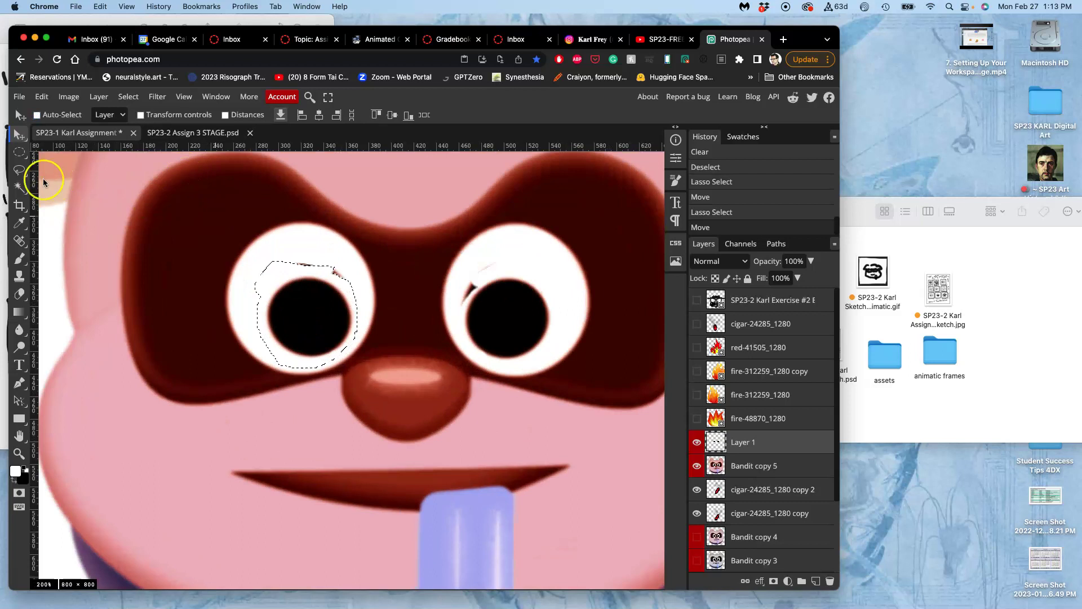
pyautogui.click(19, 170)
pyautogui.click(128, 194)
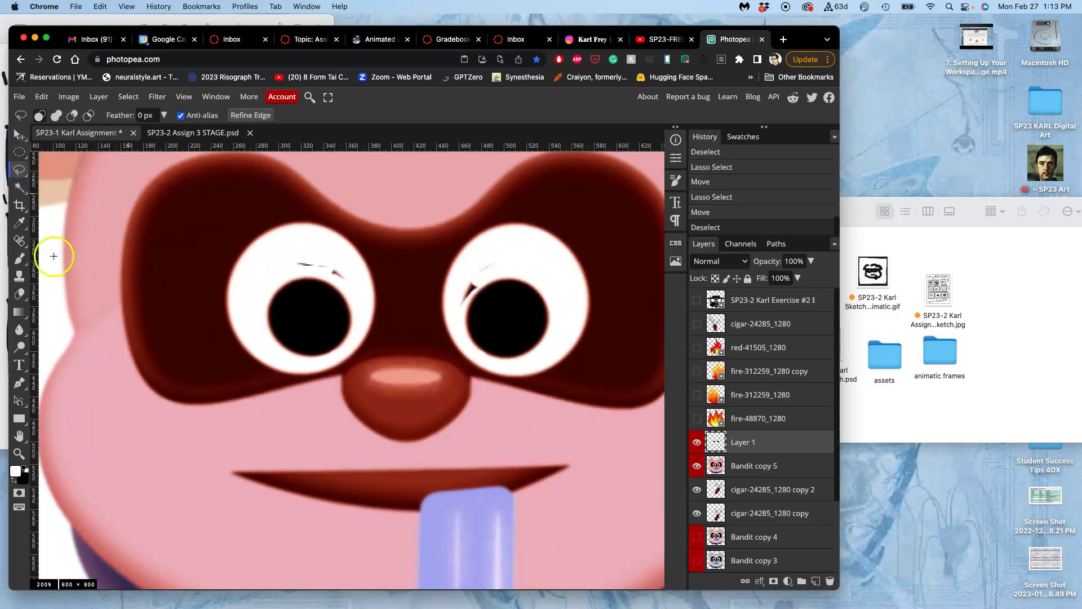
pyautogui.click(19, 259)
pyautogui.click(300, 259)
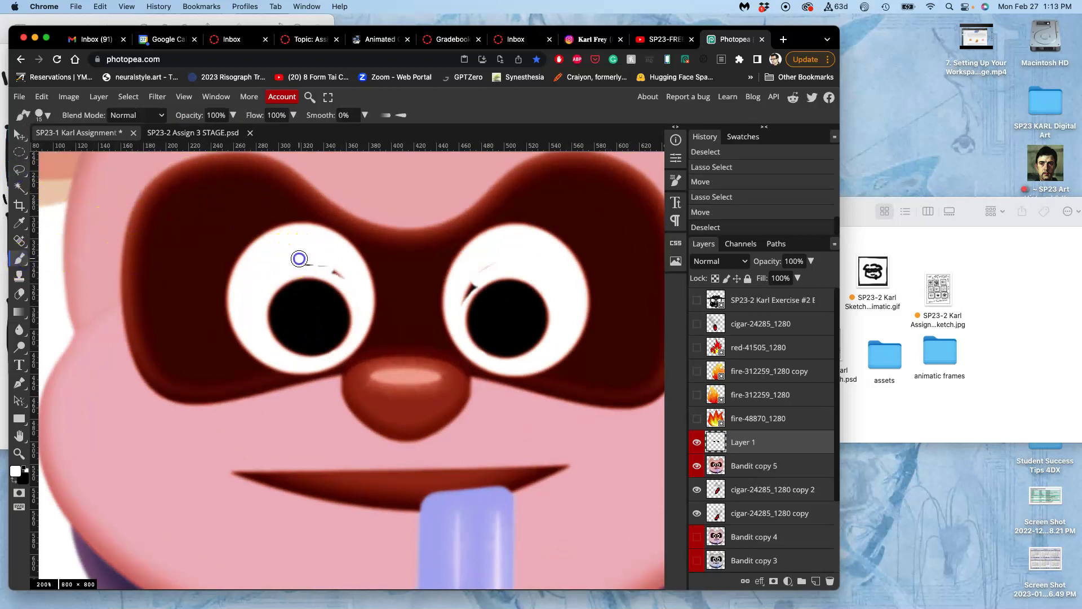
pyautogui.moveTo(322, 267); pyautogui.dragTo(343, 274)
pyautogui.click(498, 265)
pyautogui.moveTo(498, 265); pyautogui.dragTo(462, 306)
pyautogui.press('super+minus')
pyautogui.press('super+minus')
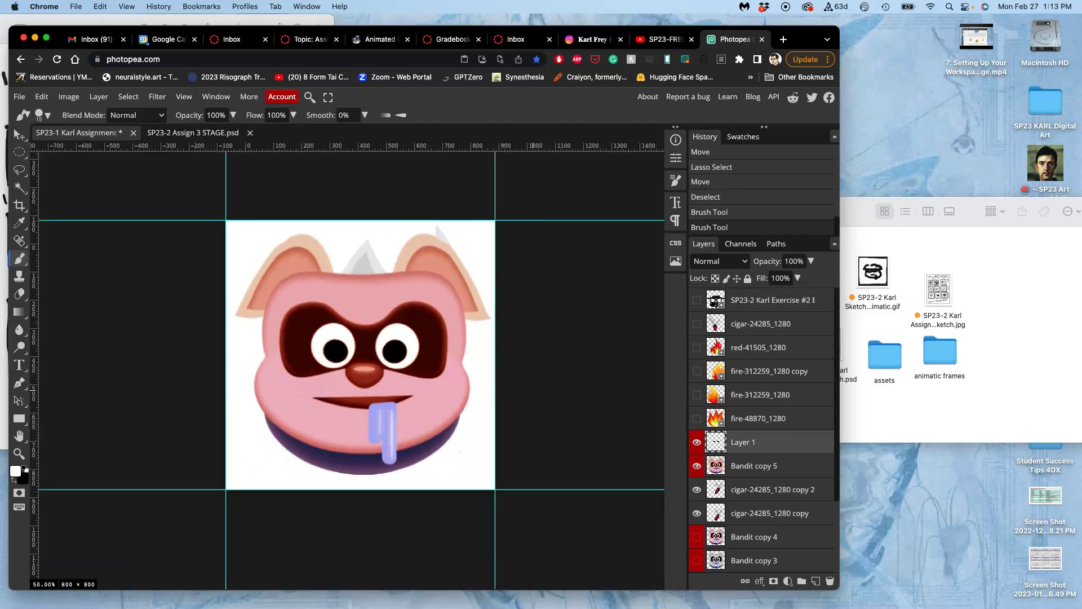
pyautogui.click(697, 445)
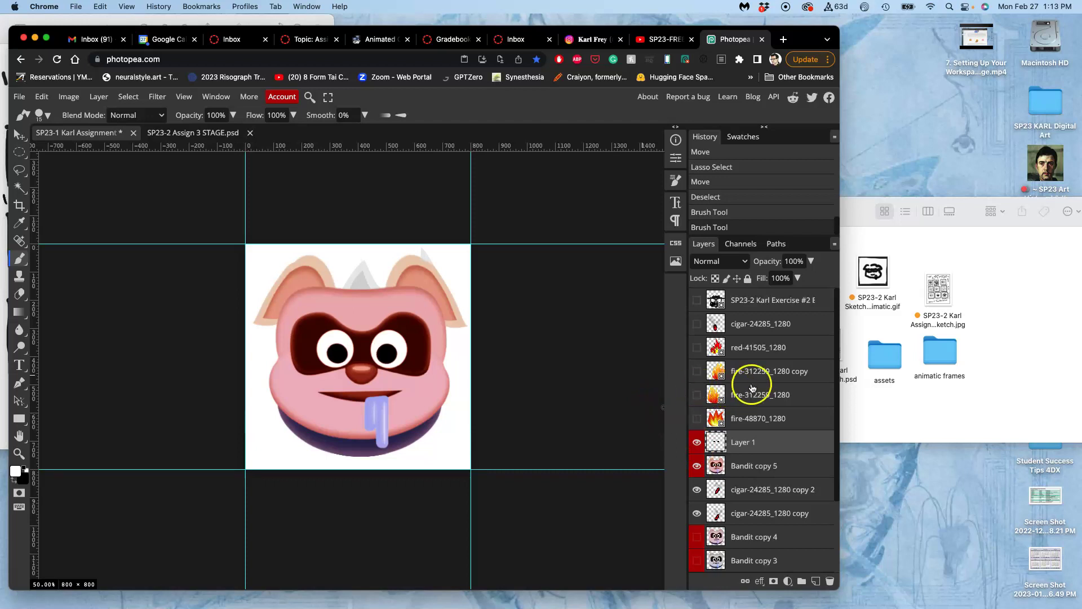
# - Select all layers from Layer 1 down to Background and merge them into a new layer above the originals
pyautogui.click(754, 446)
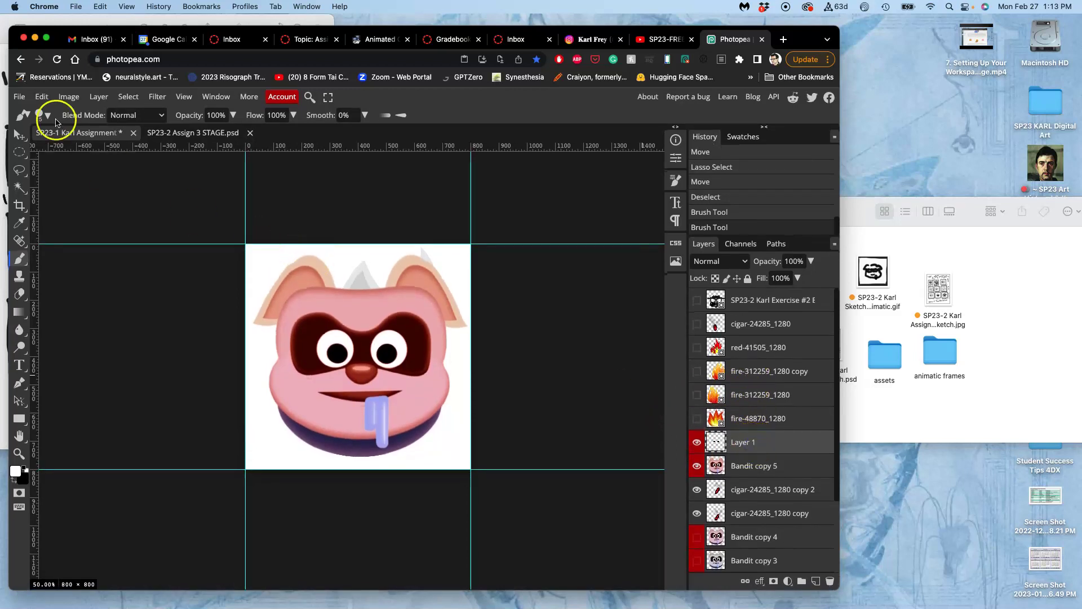
pyautogui.scroll(-3, 785, 508)
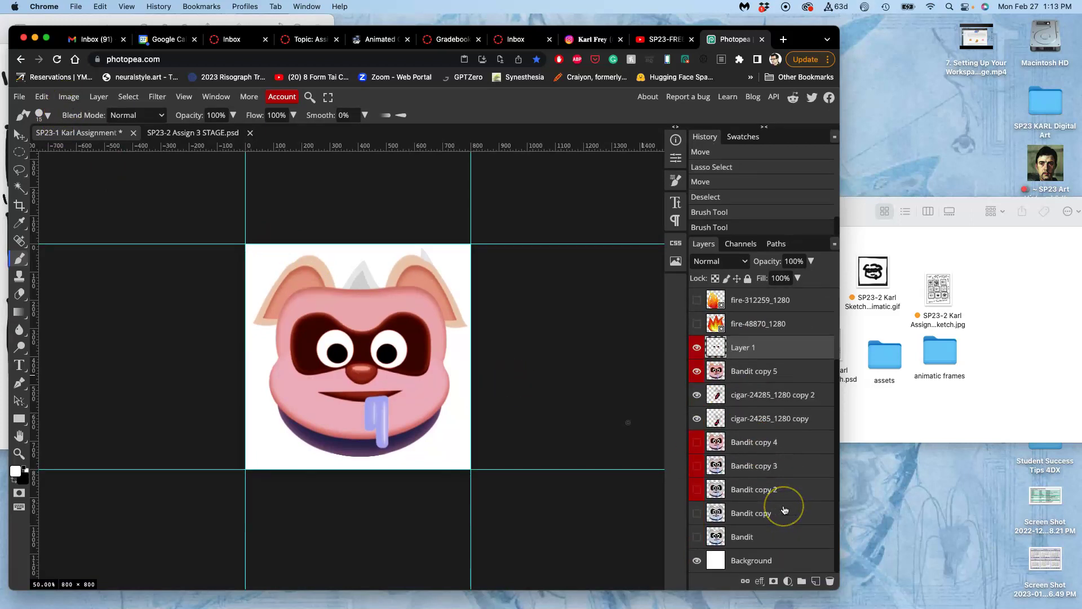
pyautogui.click(758, 559)
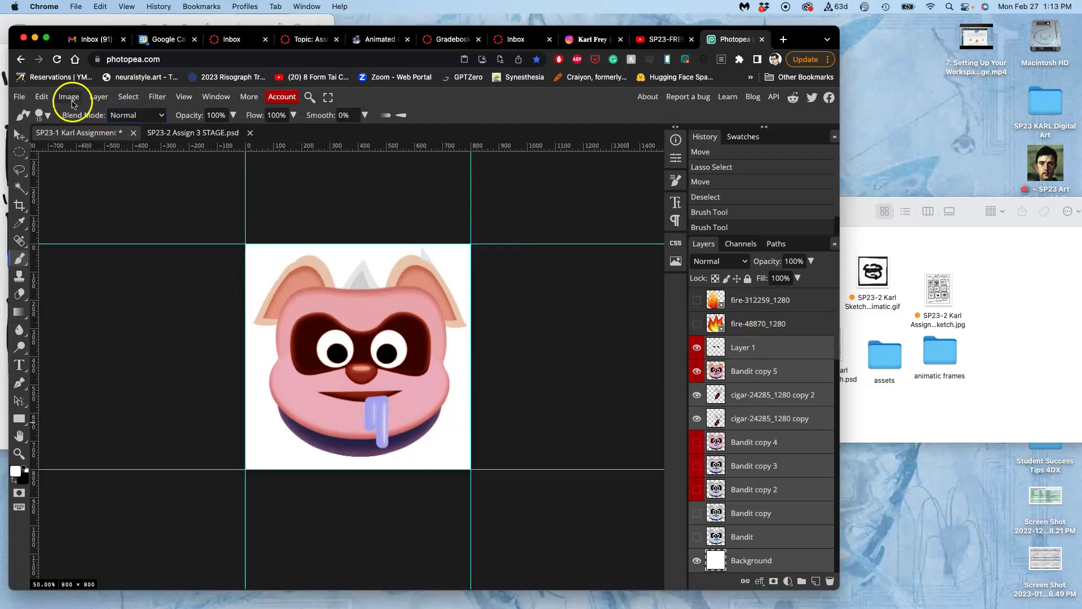
pyautogui.click(98, 97)
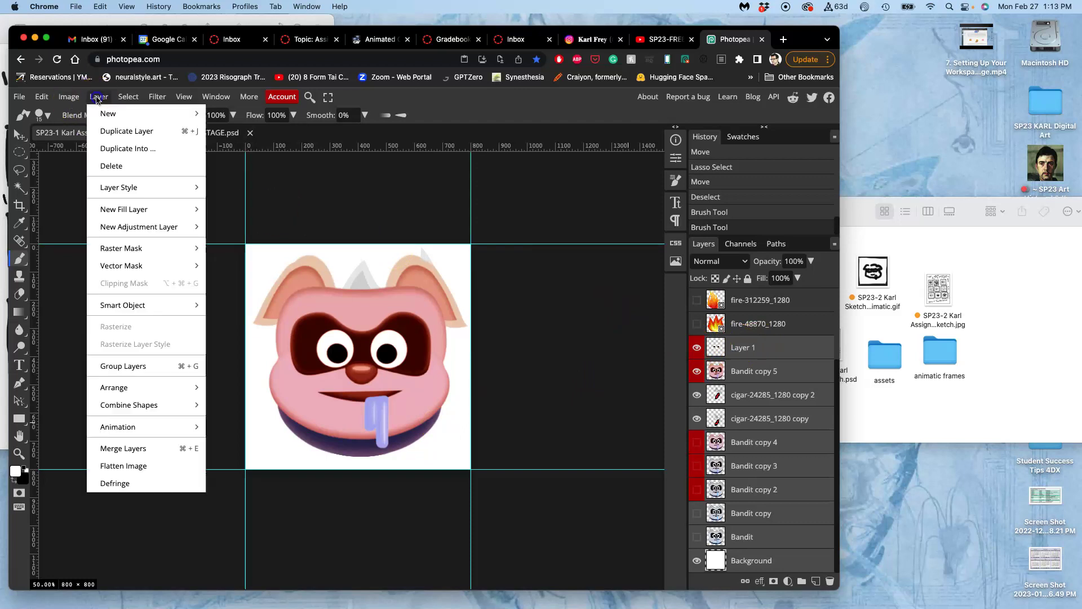
pyautogui.click(127, 454)
# - Copy the entire merged image and paste it as a new top layer in SP23-2 Assign 3 STAGE.psd
pyautogui.press('super+a')
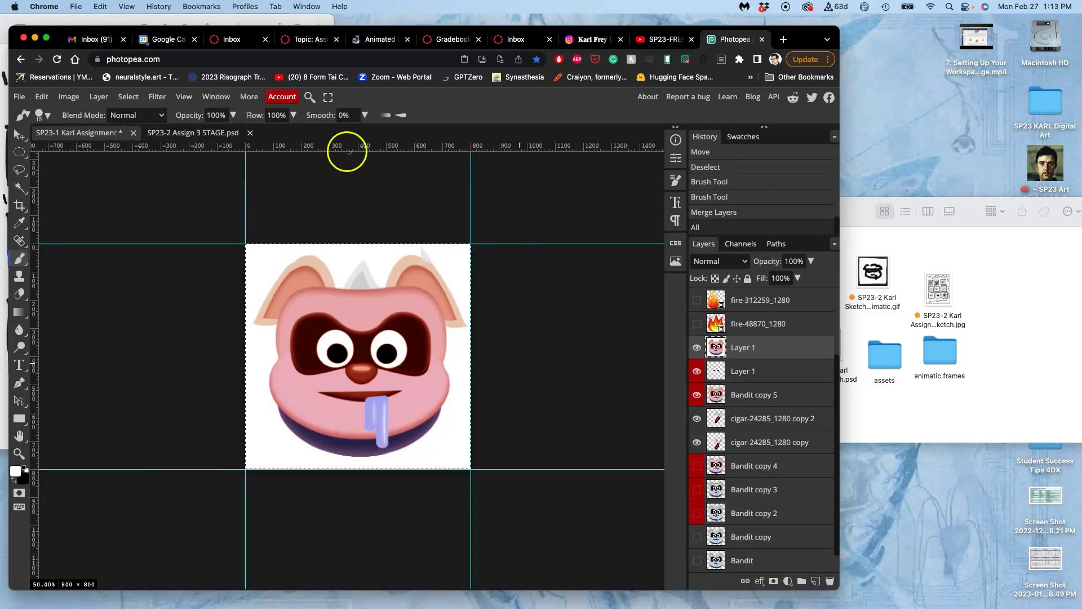
pyautogui.click(220, 138)
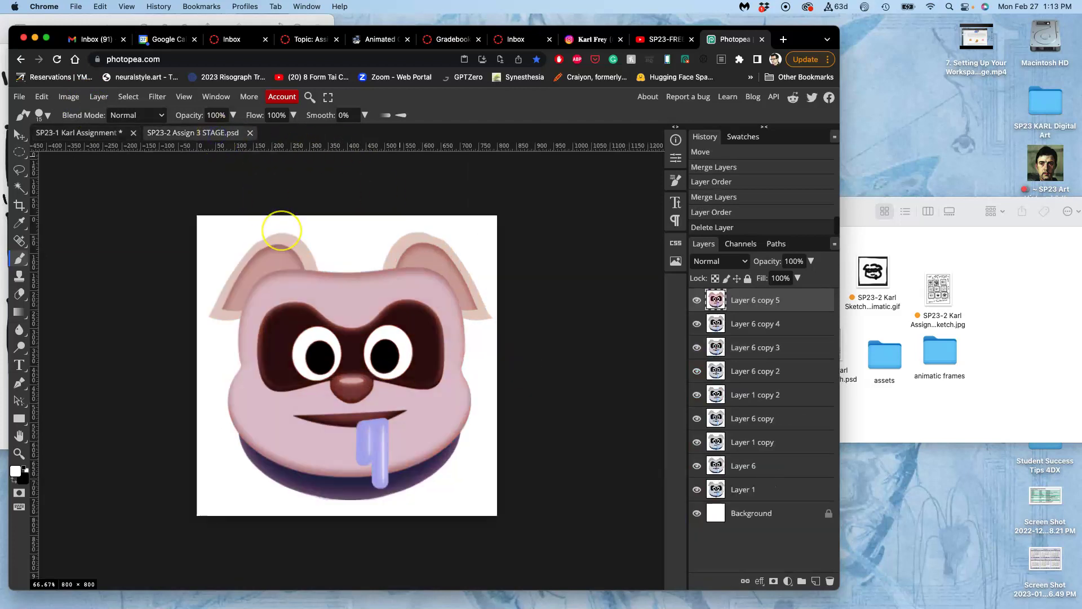
pyautogui.press('super+v')
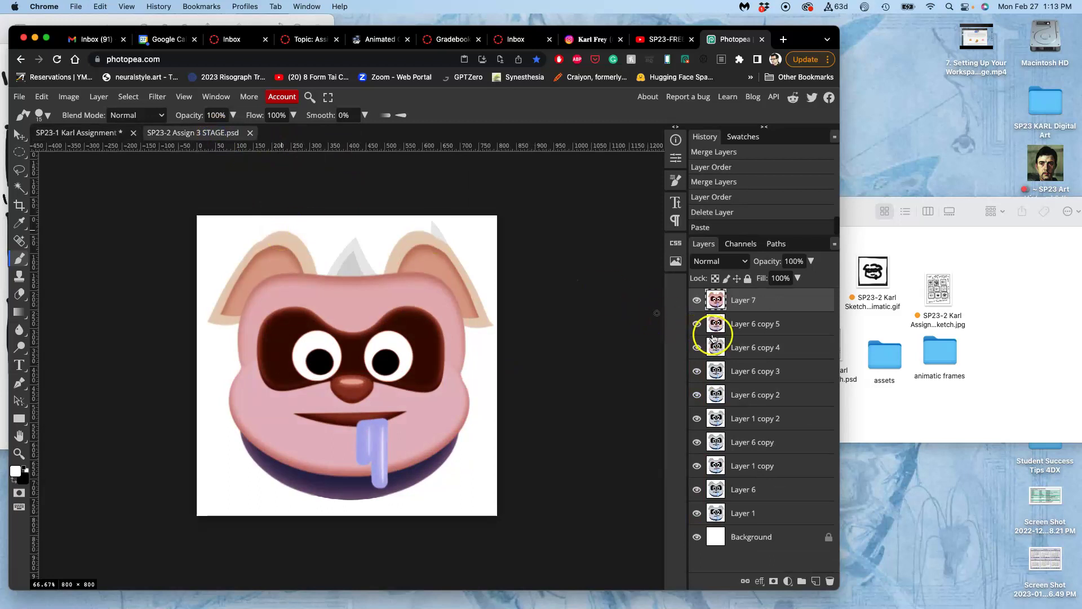
# - Compare the pasted raccoon frame with the frames below it by toggling layer visibility, and save the stage document
pyautogui.click(697, 299)
pyautogui.click(697, 300)
pyautogui.click(697, 299)
pyautogui.click(697, 300)
pyautogui.click(698, 300)
pyautogui.click(697, 300)
pyautogui.click(698, 299)
pyautogui.click(697, 300)
pyautogui.click(697, 300)
pyautogui.click(697, 300)
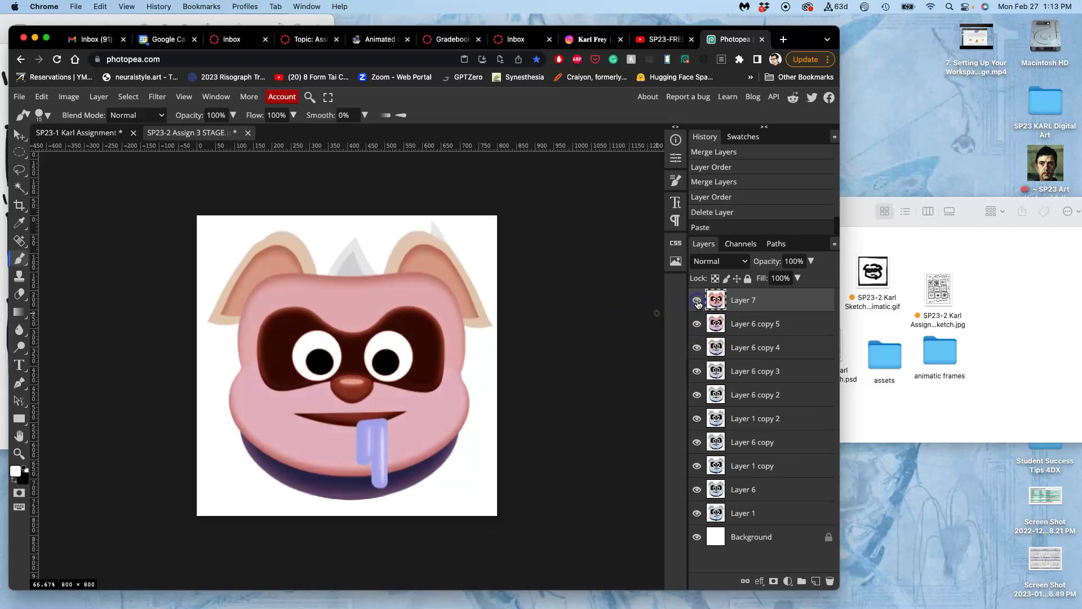
pyautogui.click(698, 324)
pyautogui.click(697, 302)
pyautogui.hotkey('ctrl', 's')
# - In the SP23-1 assignment document, clear the selection, delete the merged Layer 1, and save the file
pyautogui.click(88, 133)
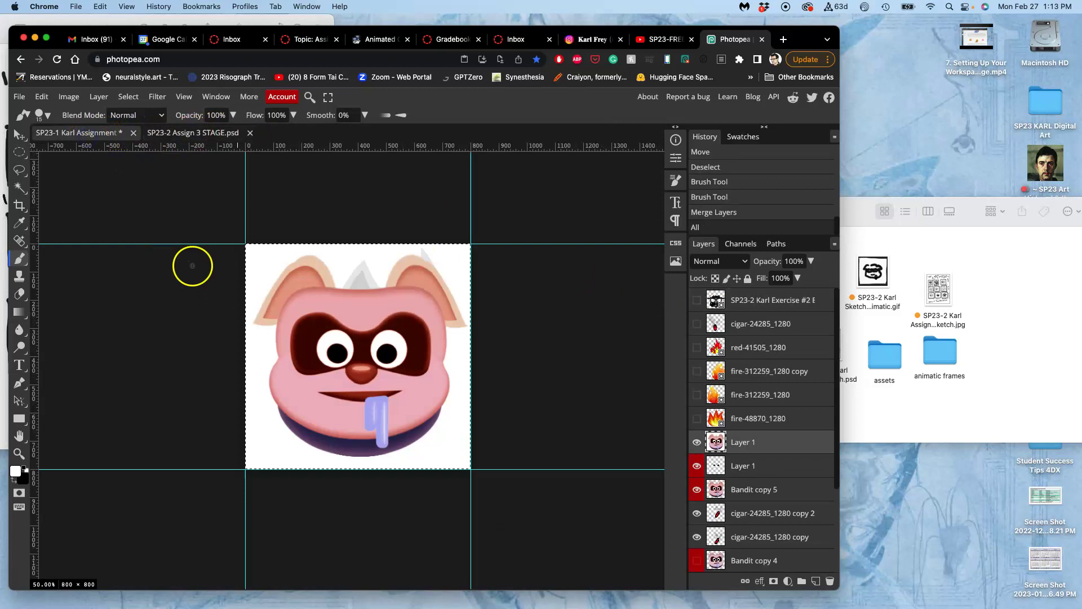
pyautogui.hotkey('ctrl', 'd')
pyautogui.press('Delete')
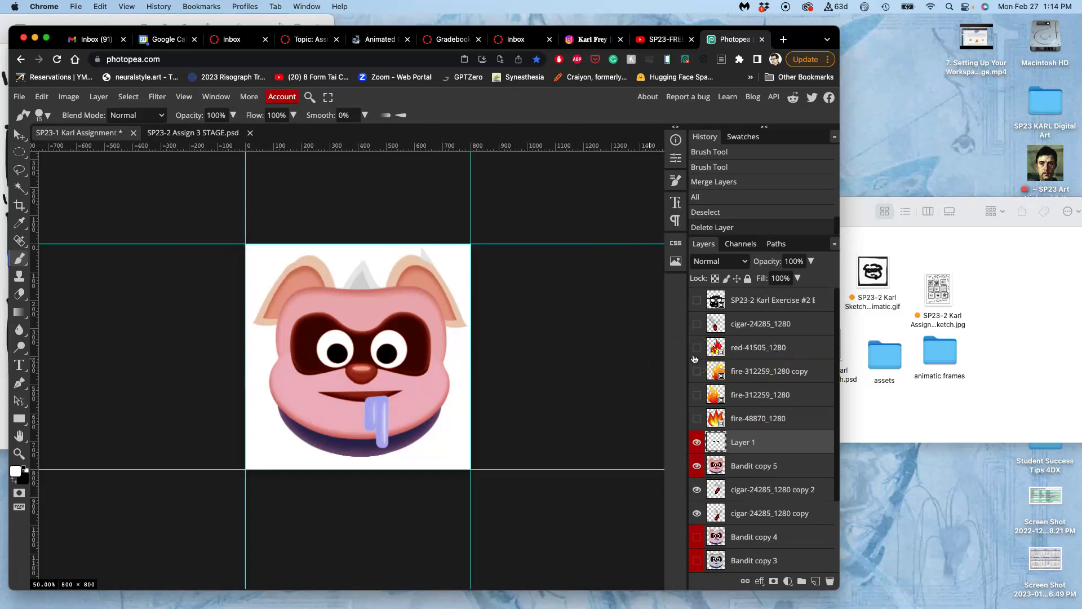
pyautogui.press('super+s')
pyautogui.click(521, 142)
pyautogui.click(963, 265)
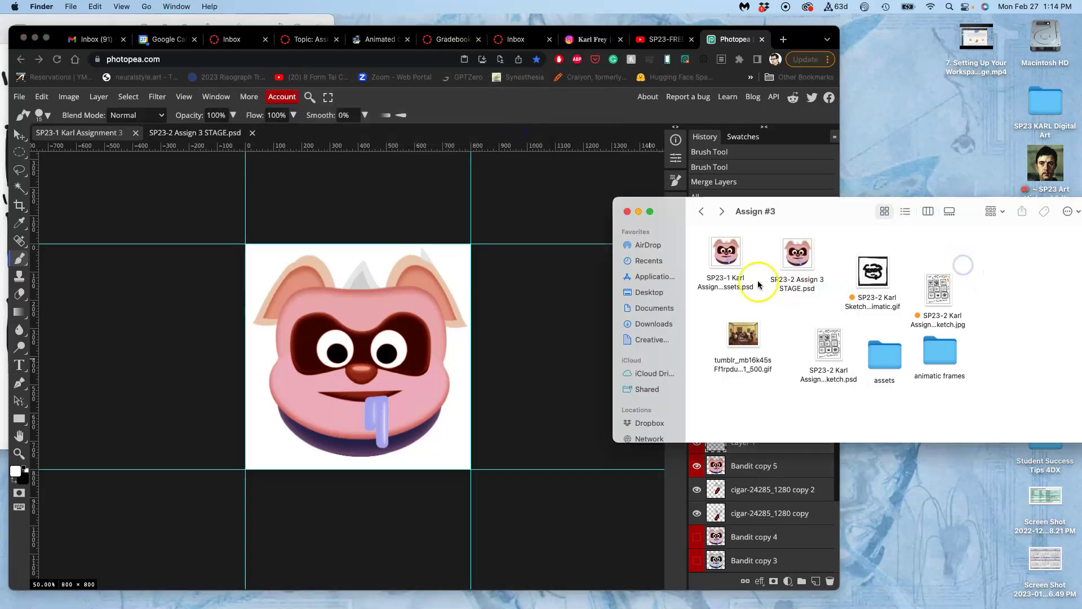
pyautogui.click(540, 274)
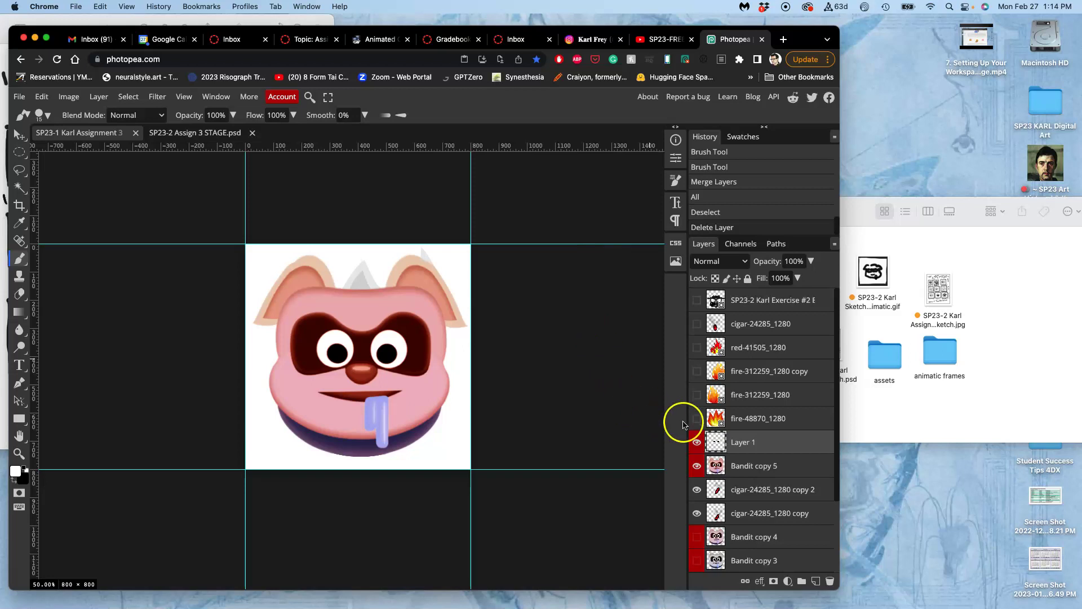
# - Duplicate Layer 1 together with Bandit copy 5, and hide the original Layer 1
pyautogui.click(761, 470)
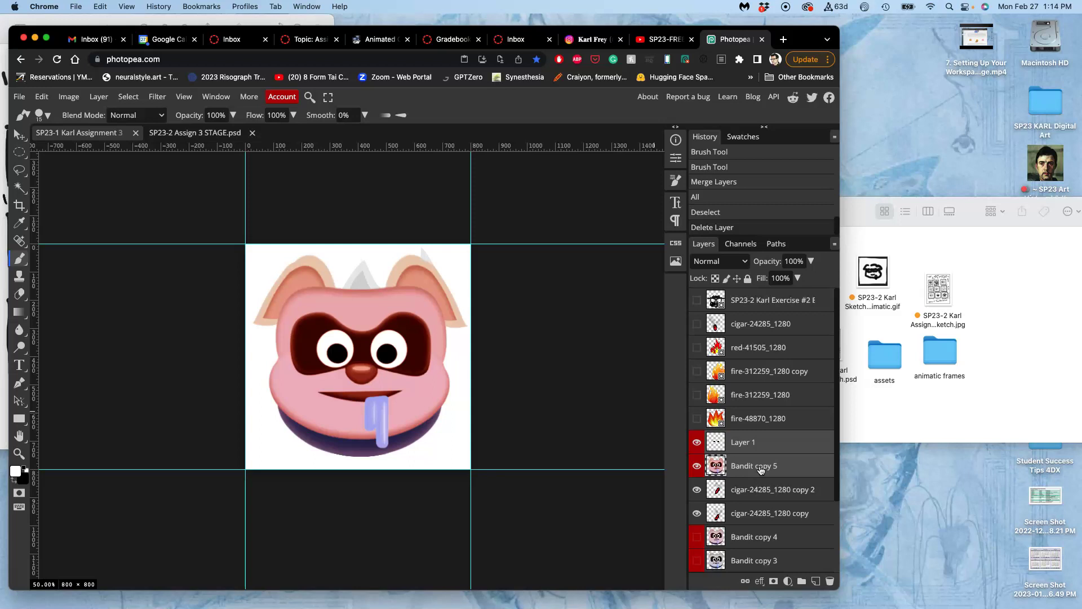
pyautogui.press('super+j')
pyautogui.click(696, 490)
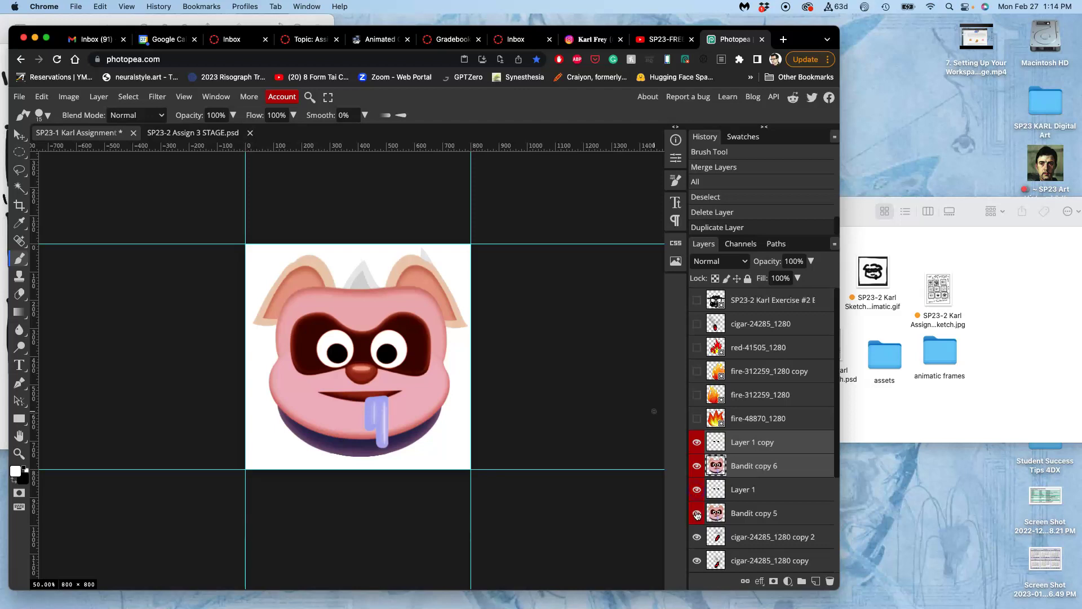
pyautogui.click(766, 488)
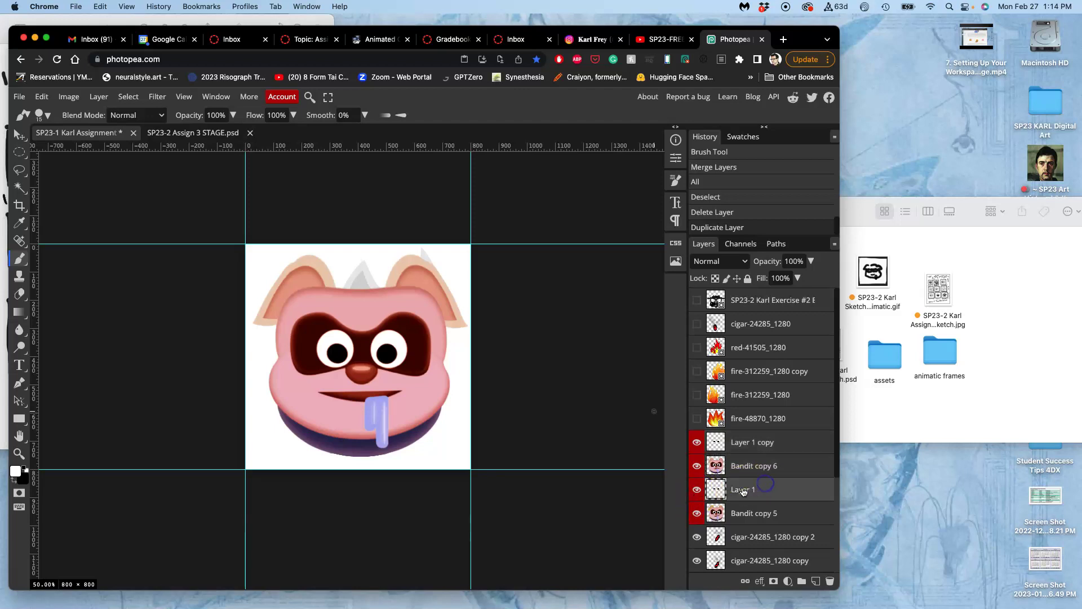
# - Narrow the raccoon head on Bandit copy 6 slightly from both sides with Free Transform
pyautogui.click(743, 466)
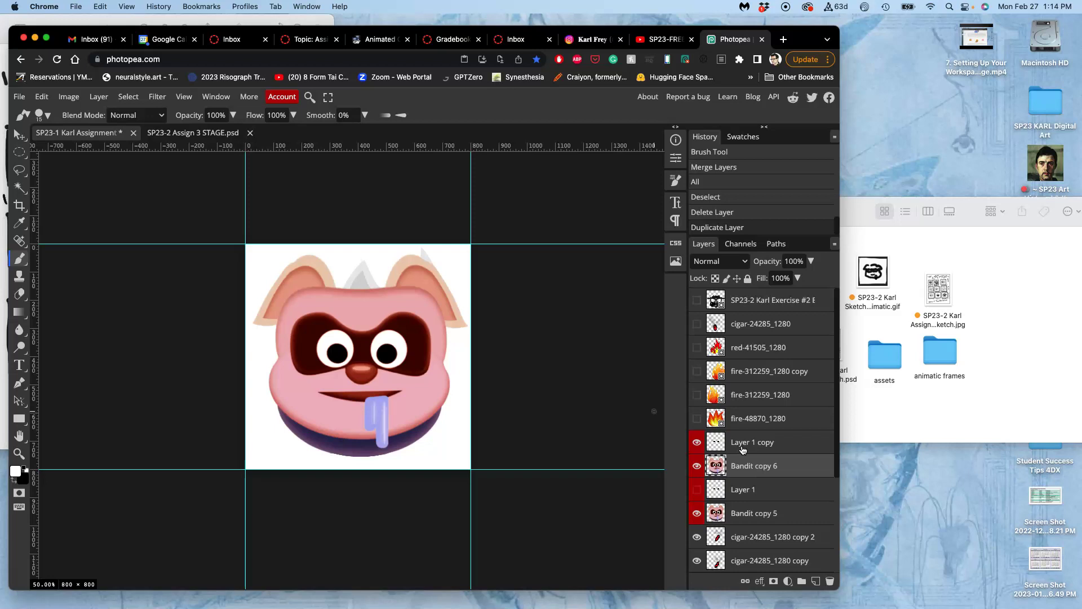
pyautogui.press('alt+super+t')
pyautogui.moveTo(467, 363); pyautogui.dragTo(464, 363)
pyautogui.press('Return')
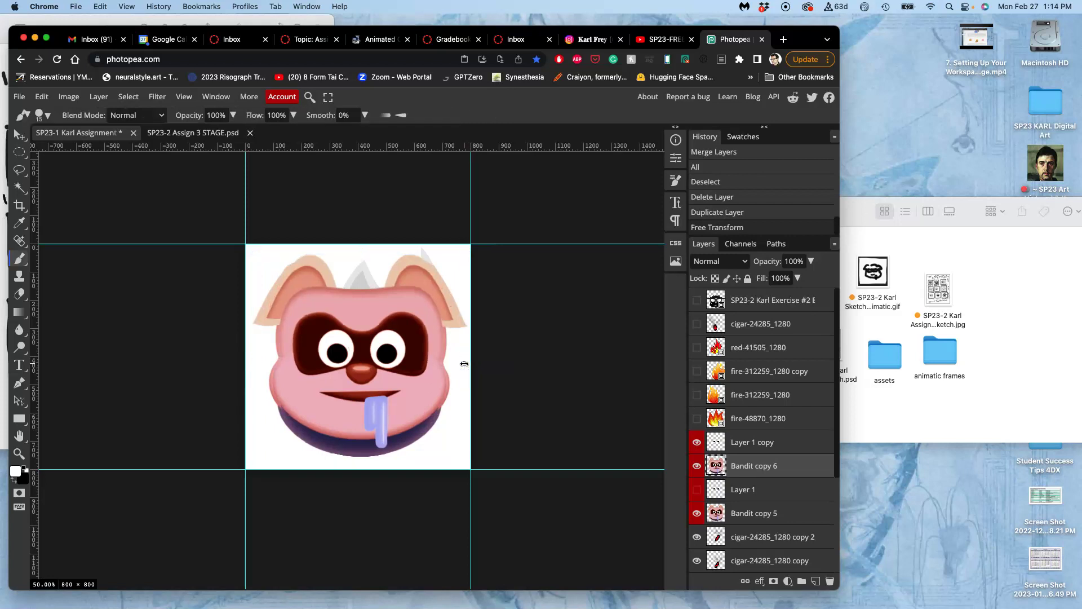
pyautogui.click(468, 370)
# - Toggle Bandit copy 5 to compare it with the narrowed head, leaving that layer hidden
pyautogui.click(697, 513)
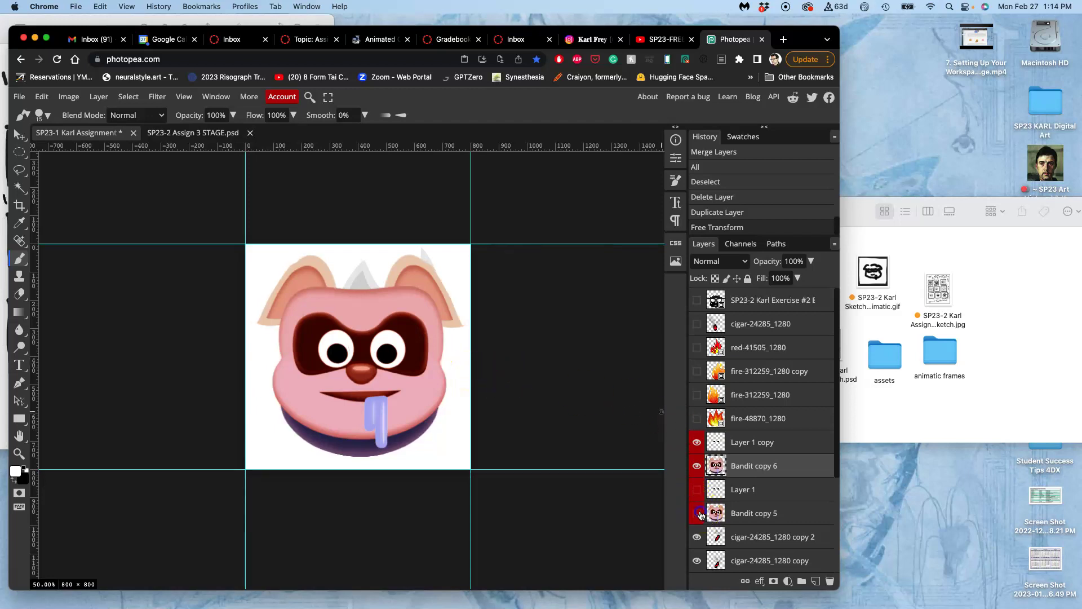
pyautogui.click(700, 513)
pyautogui.click(700, 513)
pyautogui.moveTo(700, 514); pyautogui.dragTo(738, 447)
# - Scale the pupils on Layer 1 copy about their centre to about 89%, and widen them slightly with a second Free Transform
pyautogui.click(739, 443)
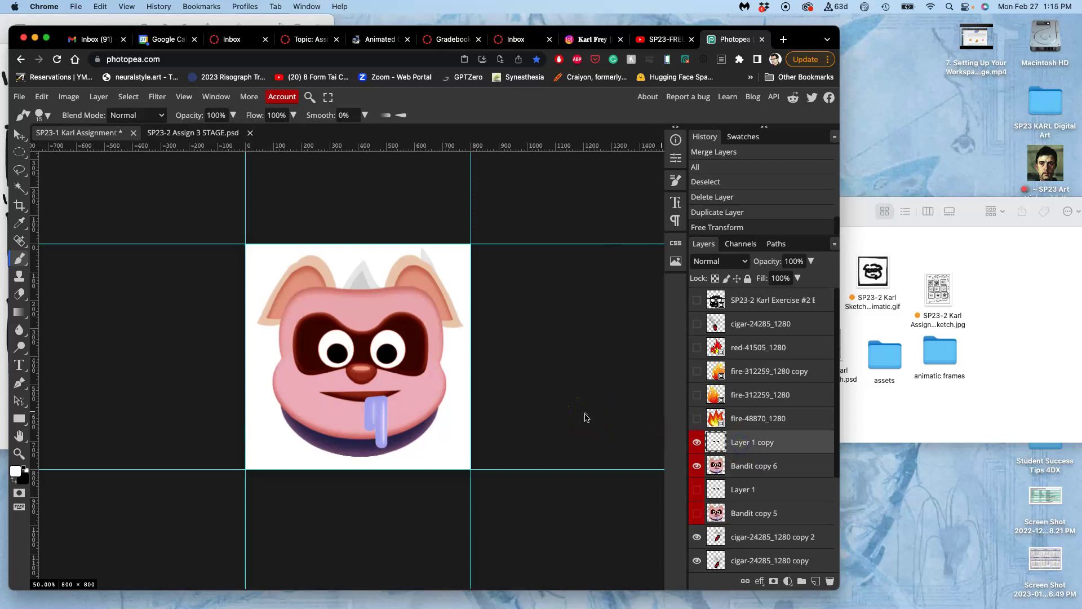
pyautogui.hotkey('ctrl', 't')
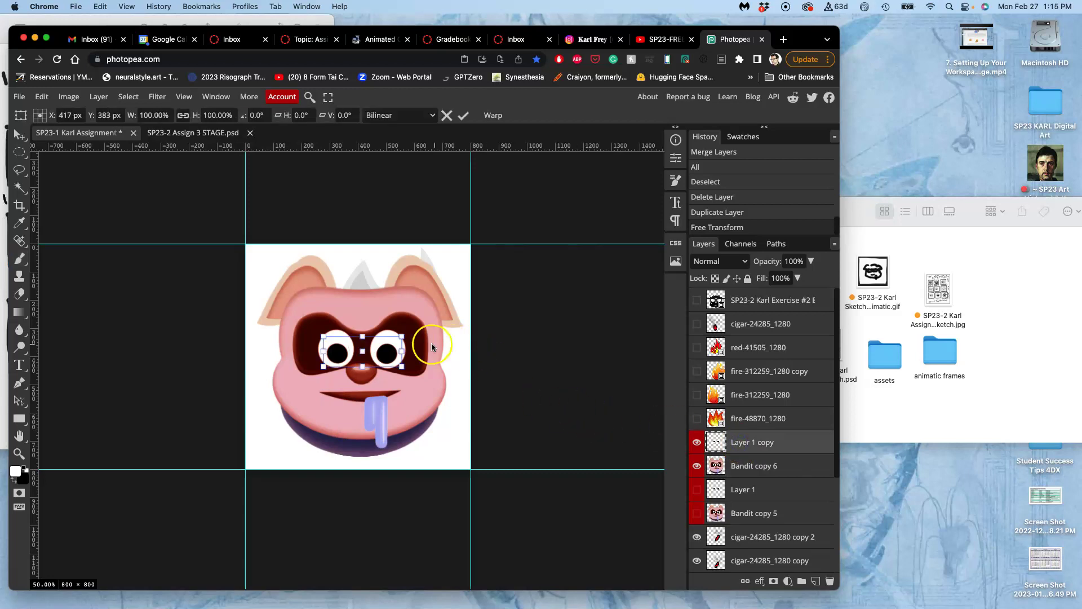
pyautogui.moveTo(401, 337); pyautogui.dragTo(398, 339)
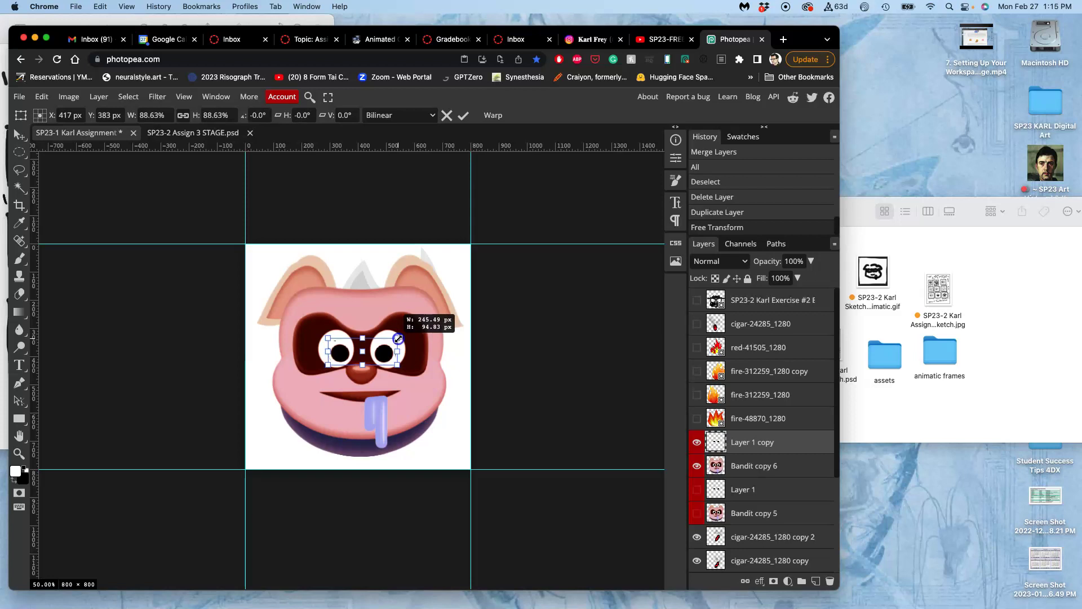
pyautogui.press('b')
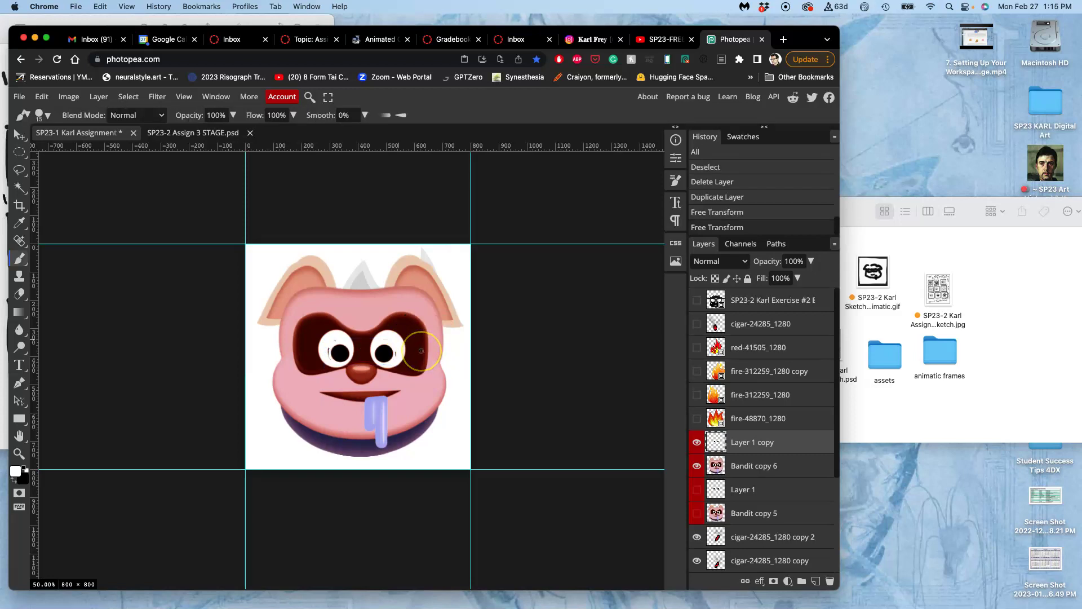
pyautogui.hotkey('ctrl', 't')
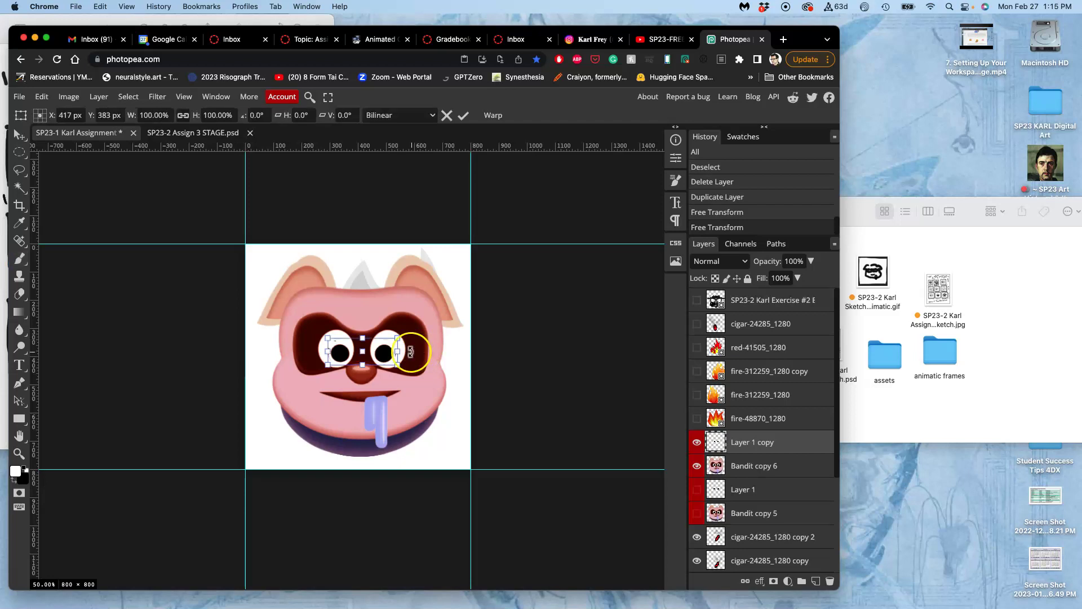
pyautogui.moveTo(399, 353); pyautogui.dragTo(400, 352)
pyautogui.press('b')
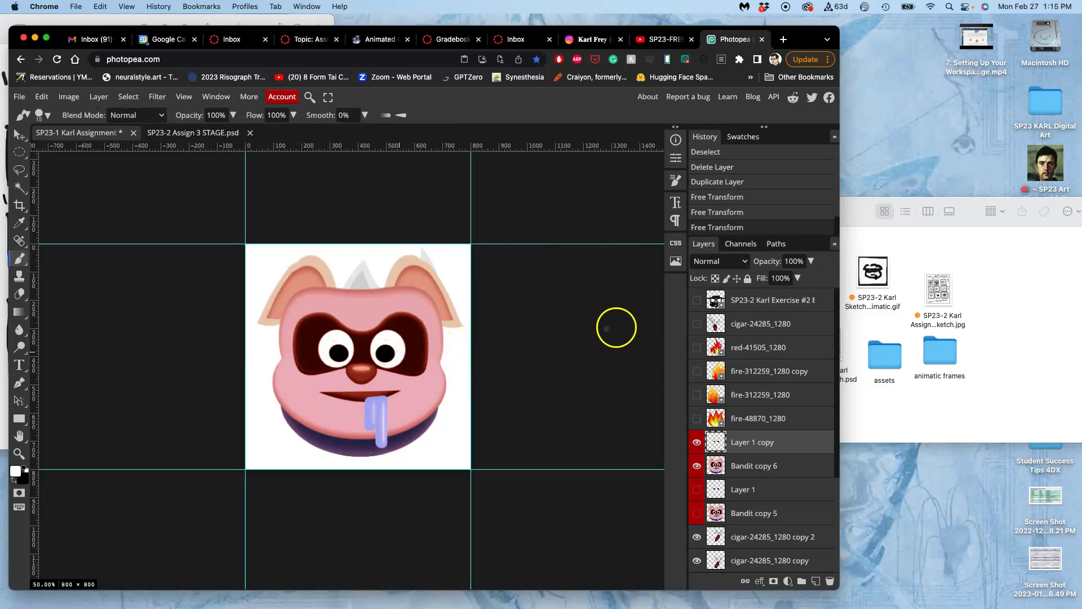
# - Compare the narrowed raccoon pose with the last frame in SP23-2 Assign 3 STAGE.psd
pyautogui.click(191, 134)
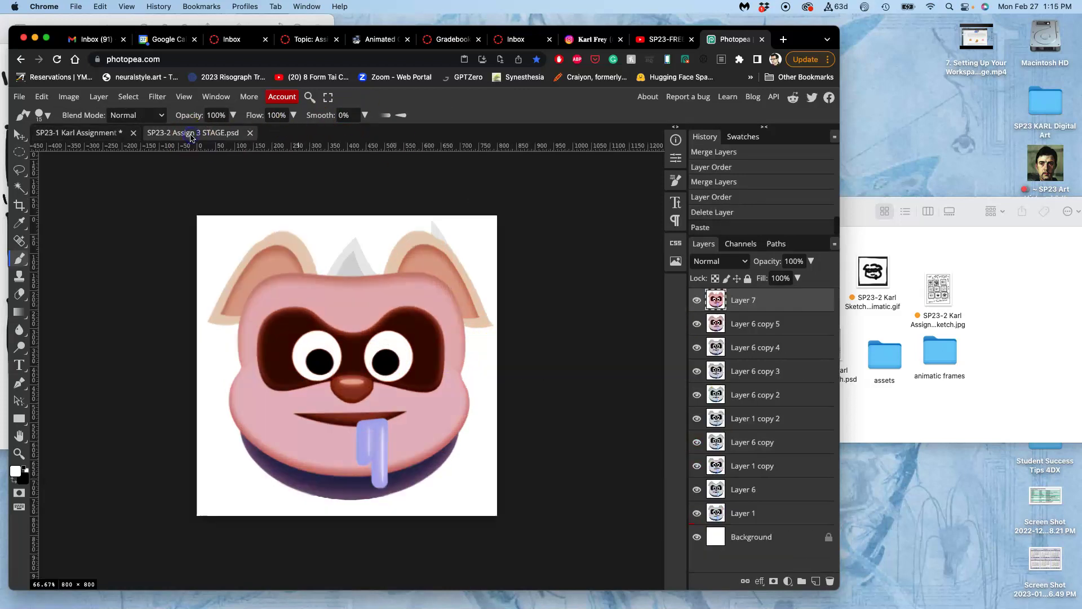
pyautogui.click(111, 136)
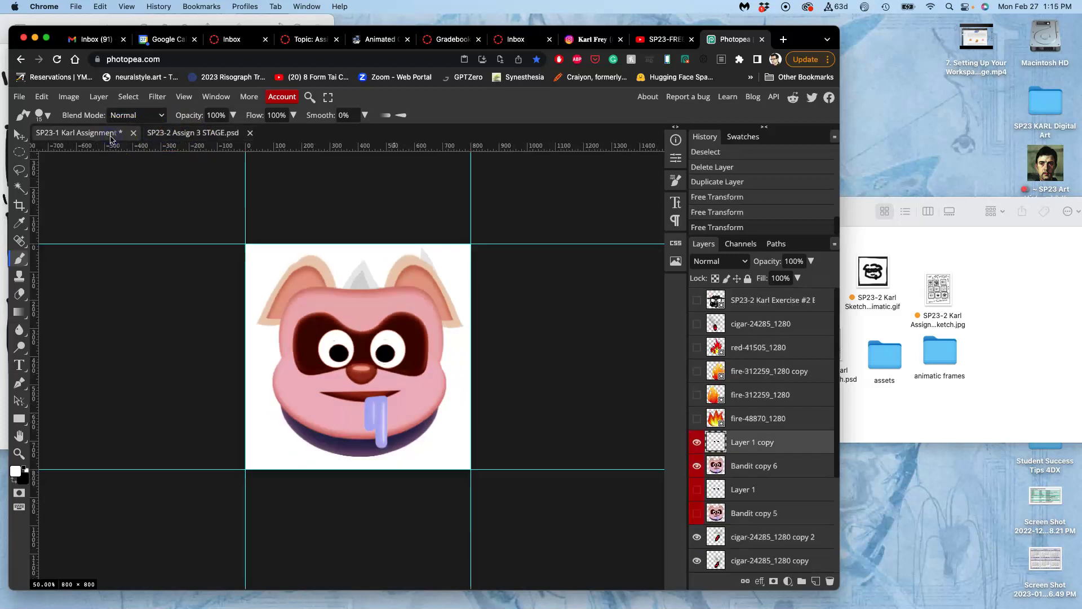
pyautogui.click(195, 134)
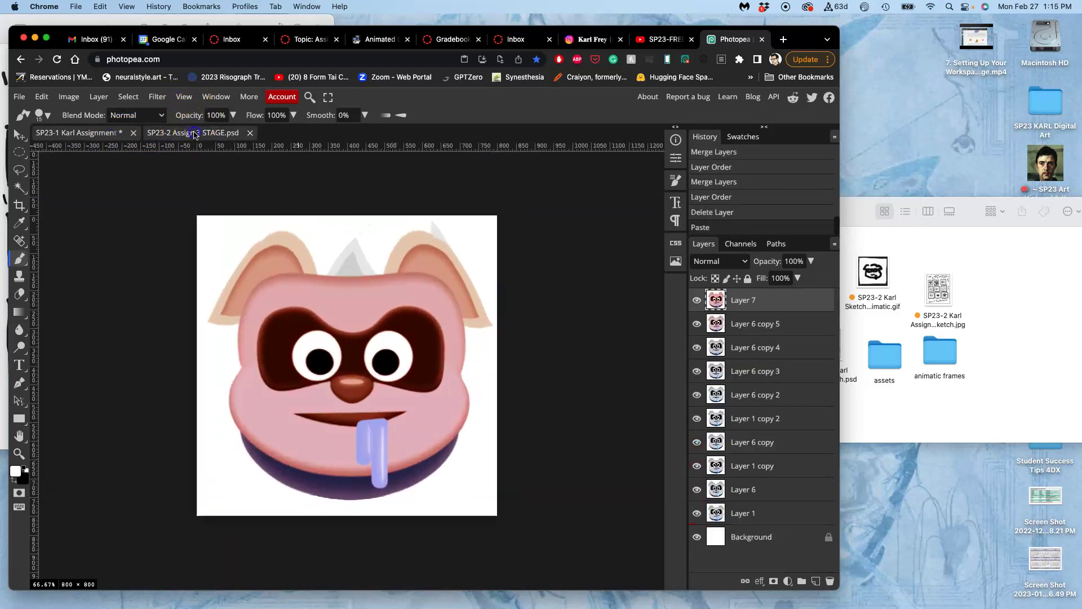
pyautogui.click(97, 135)
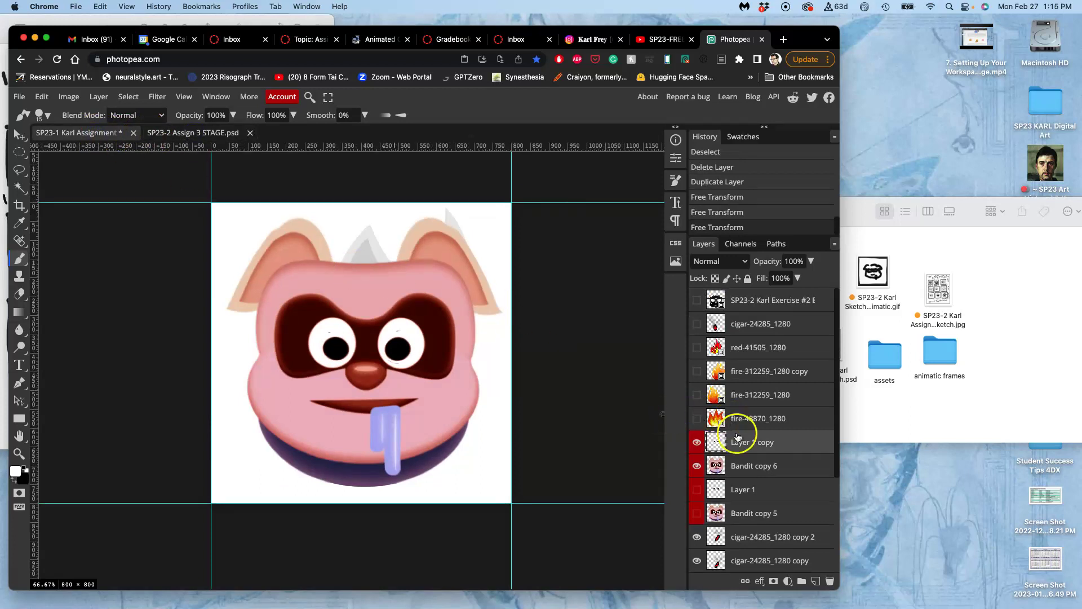
# - Apply Hue/Saturation to the Red range of Bandit copy 6, with saturation 42 and lightness -26
pyautogui.click(744, 465)
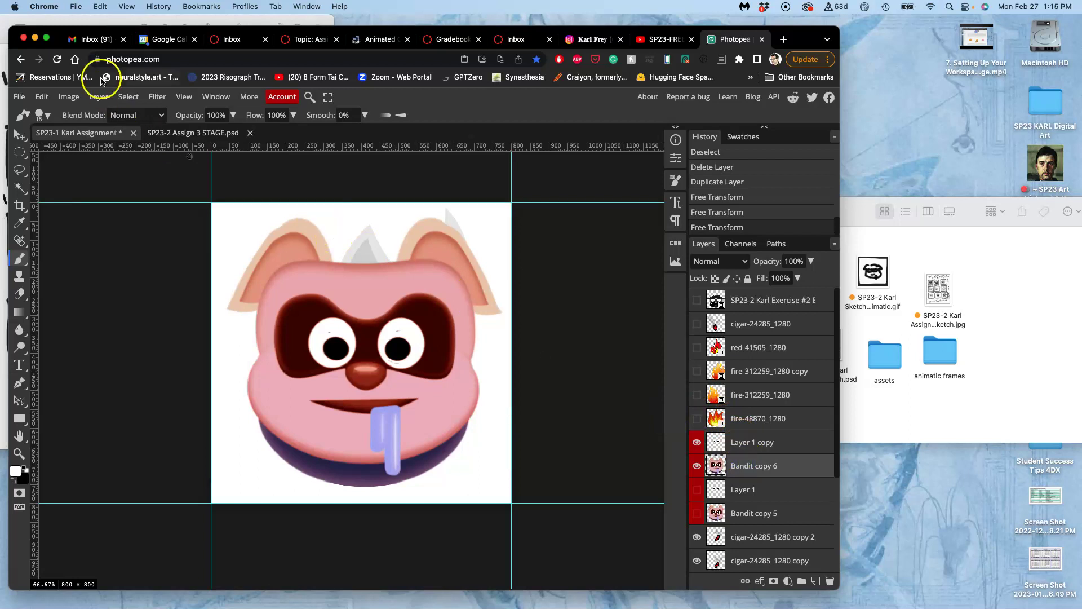
pyautogui.click(70, 100)
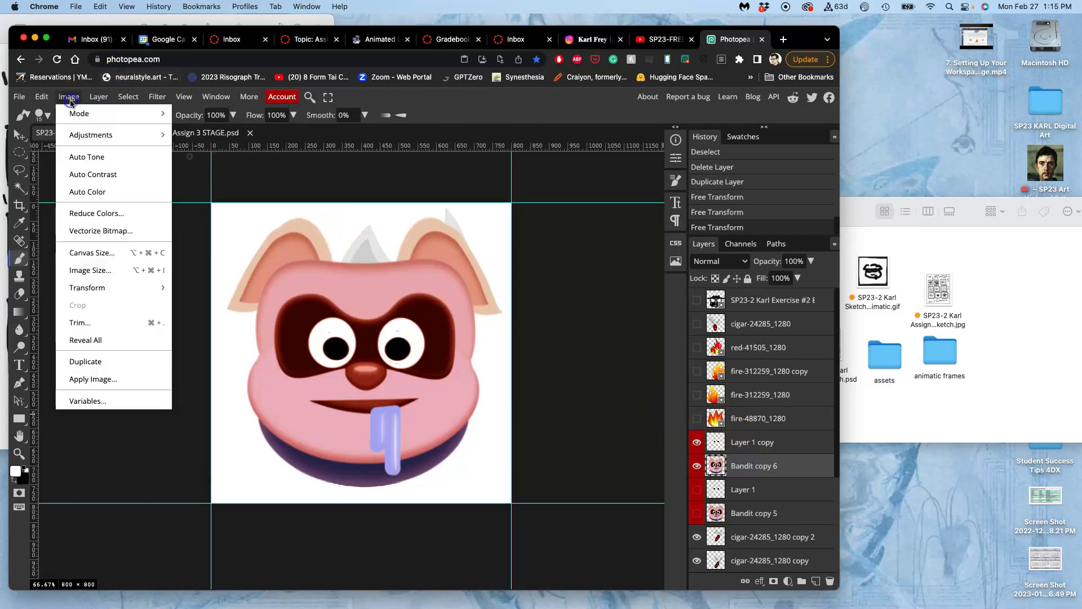
pyautogui.moveTo(90, 135)
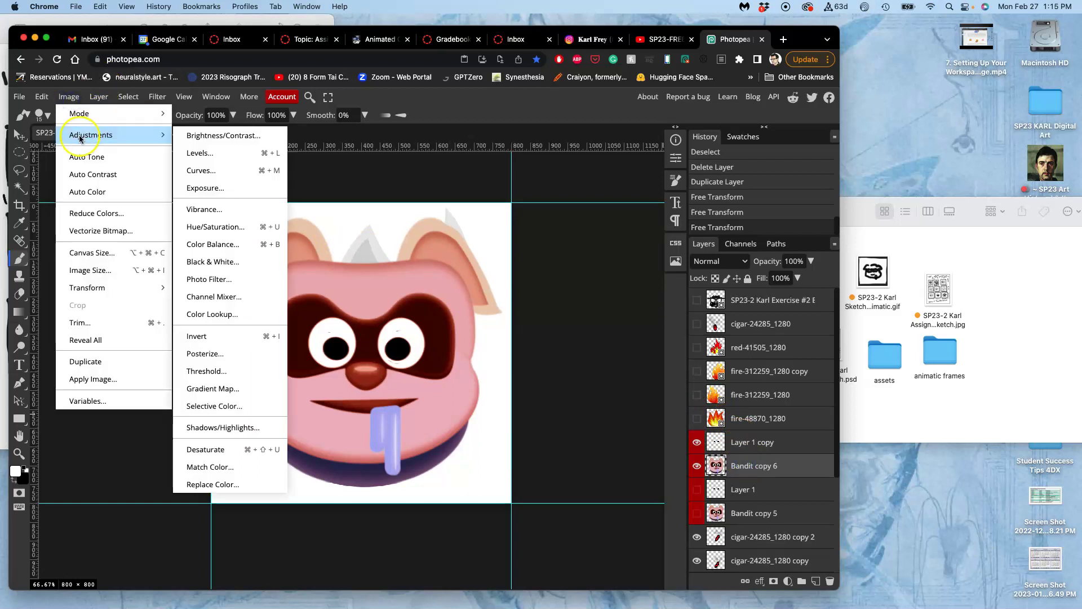
pyautogui.click(228, 228)
pyautogui.click(523, 255)
pyautogui.moveTo(596, 233); pyautogui.dragTo(614, 236)
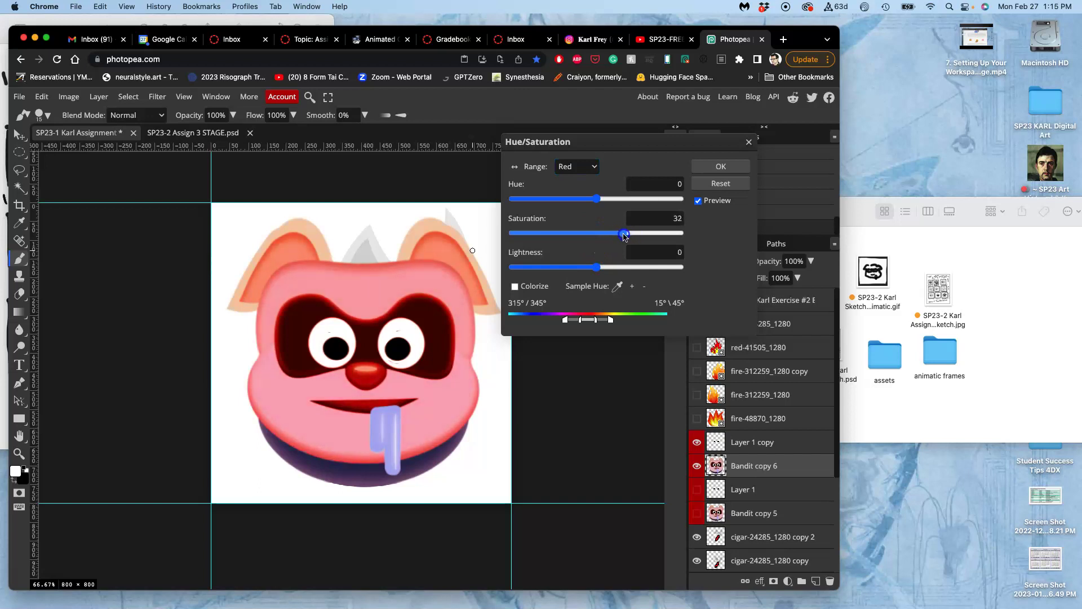
pyautogui.click(597, 198)
pyautogui.click(598, 266)
pyautogui.moveTo(598, 269); pyautogui.dragTo(576, 269)
pyautogui.moveTo(623, 233)
pyautogui.mouseDown()
pyautogui.moveTo(643, 237)
pyautogui.moveTo(631, 239)
pyautogui.mouseUp()
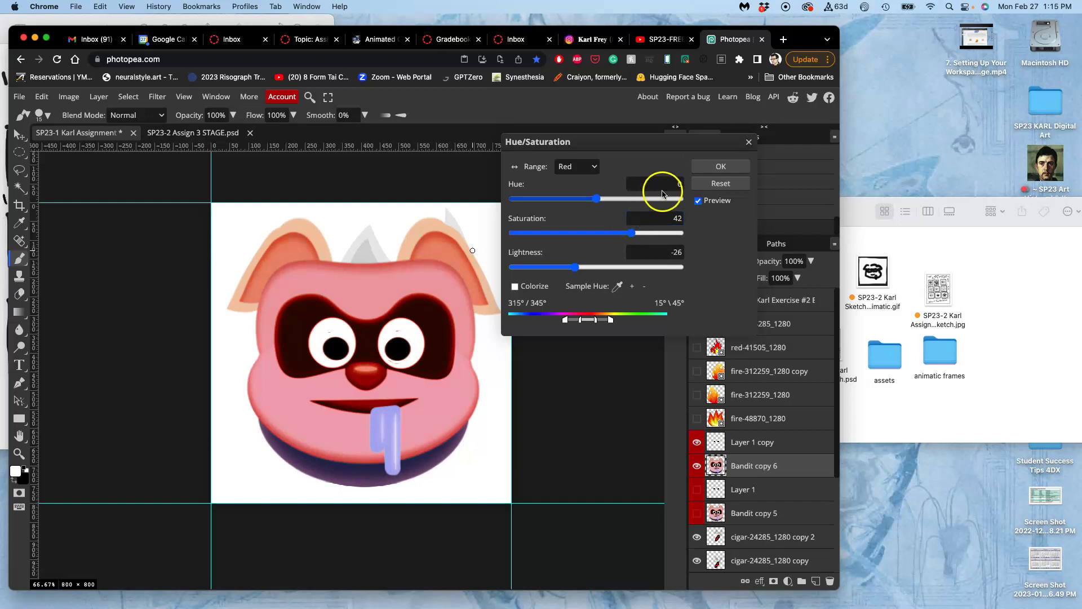
pyautogui.click(709, 166)
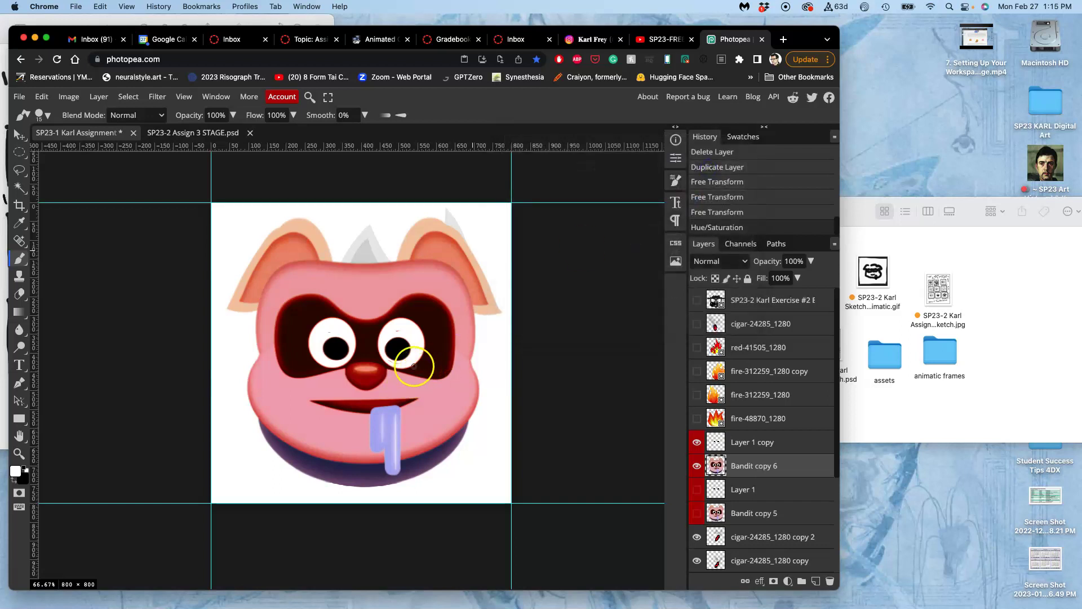
# - Compare the recoloured raccoon with the last stage frame at larger and smaller zoom by alternating between the two documents
pyautogui.click(210, 136)
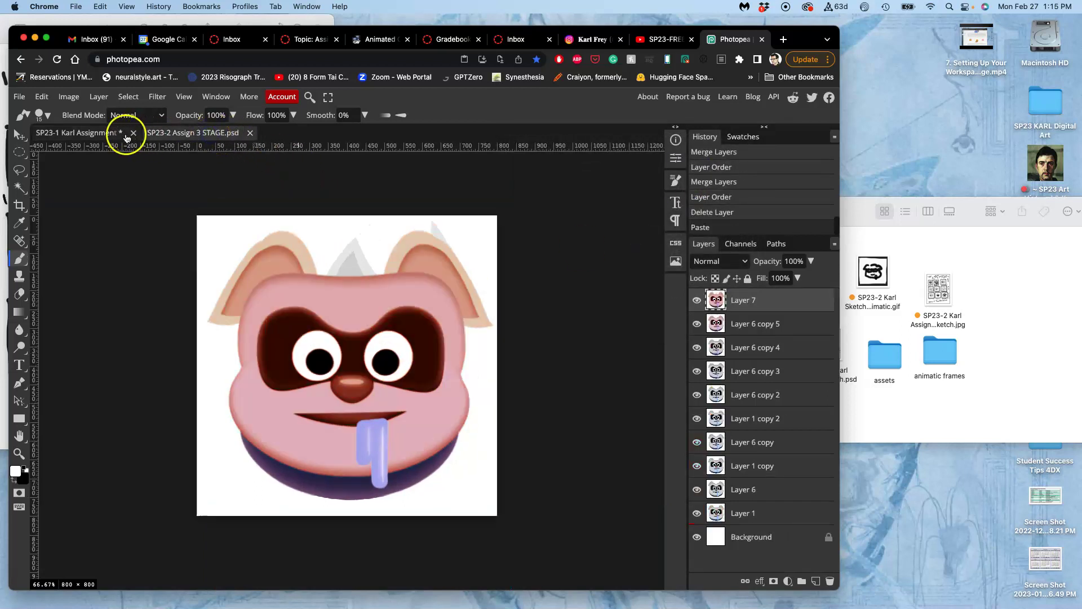
pyautogui.click(108, 134)
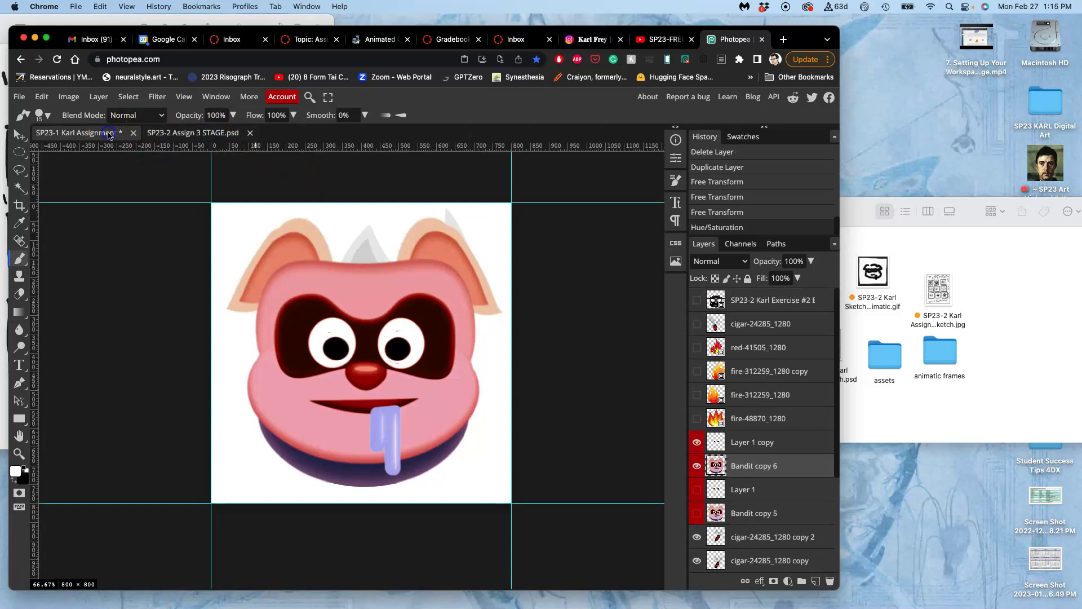
pyautogui.press('super+equal')
pyautogui.click(186, 134)
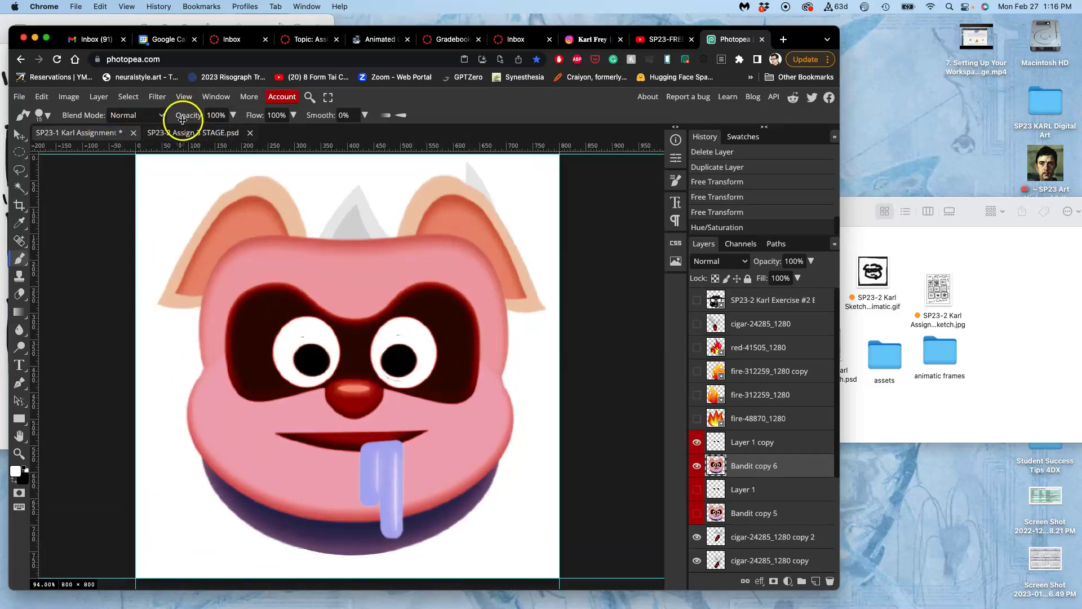
pyautogui.press('super+equal')
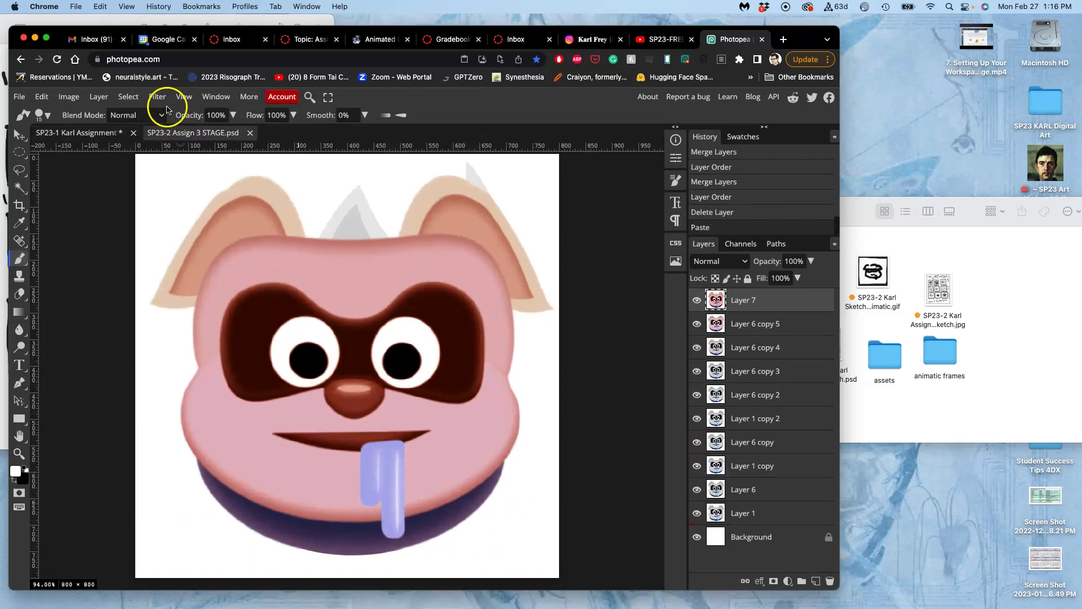
pyautogui.press('super+minus')
pyautogui.press('super+minus')
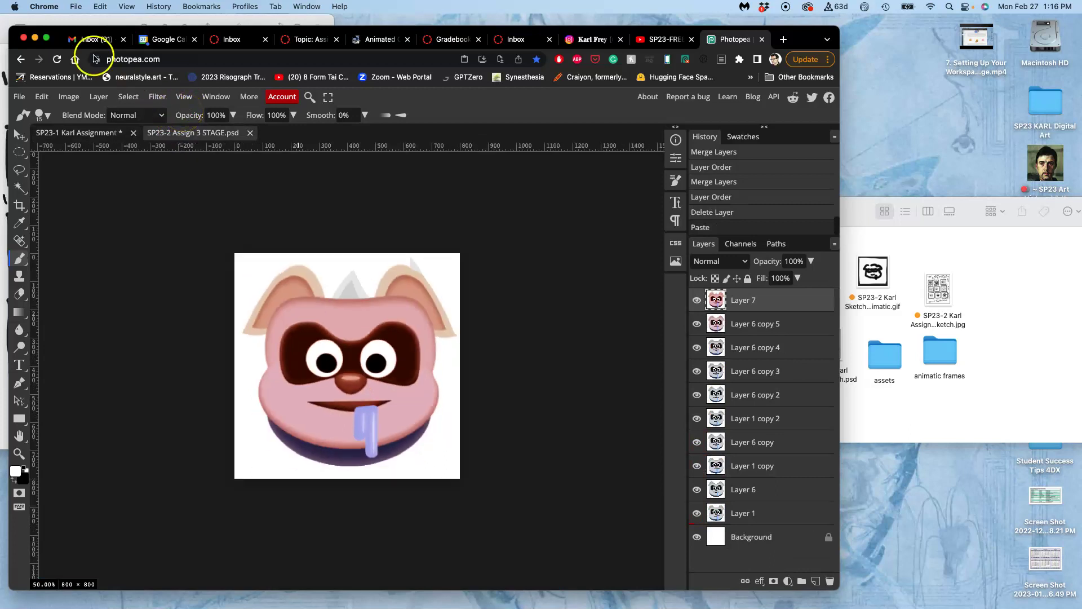
pyautogui.click(104, 133)
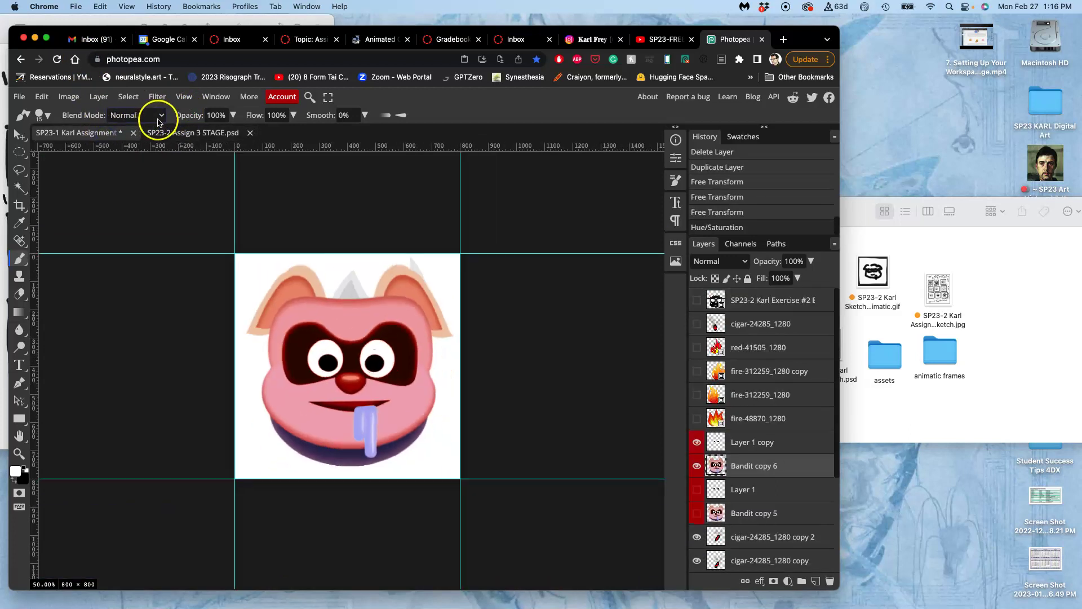
pyautogui.click(186, 133)
pyautogui.click(107, 137)
# - Show the cigar-24285_1280 layer and move it behind the raccoon, directly above cigar-24285_1280 copy 2
pyautogui.scroll(-2, 740, 475)
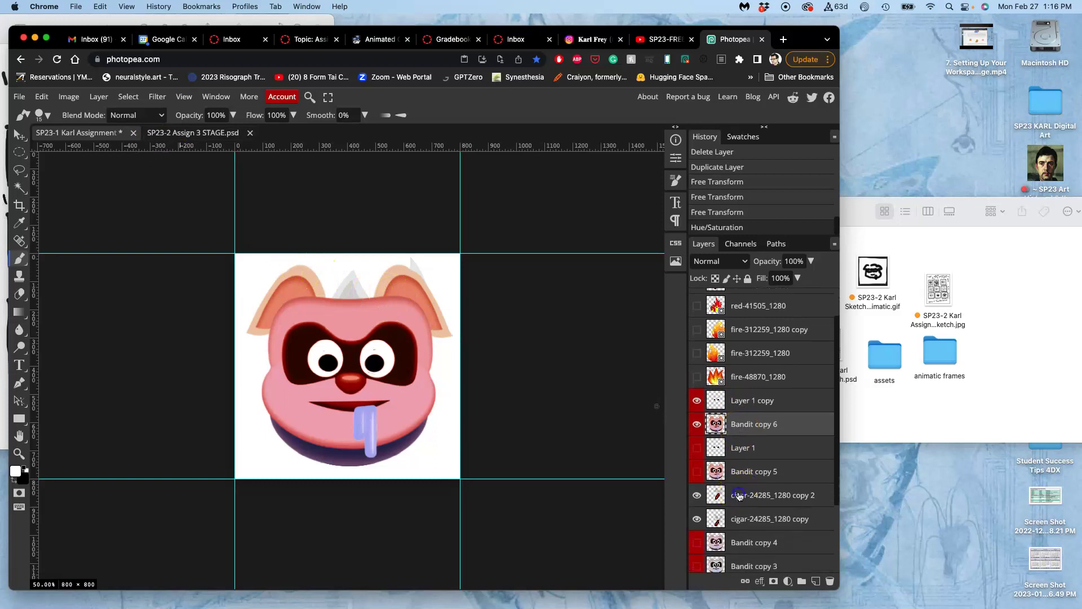
pyautogui.click(735, 495)
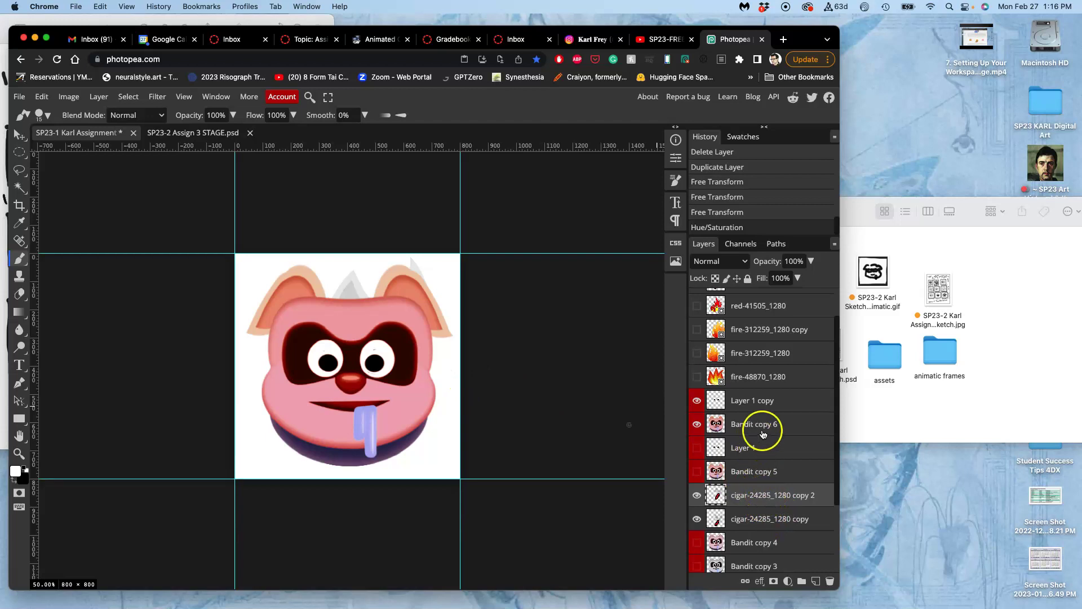
pyautogui.scroll(2, 768, 430)
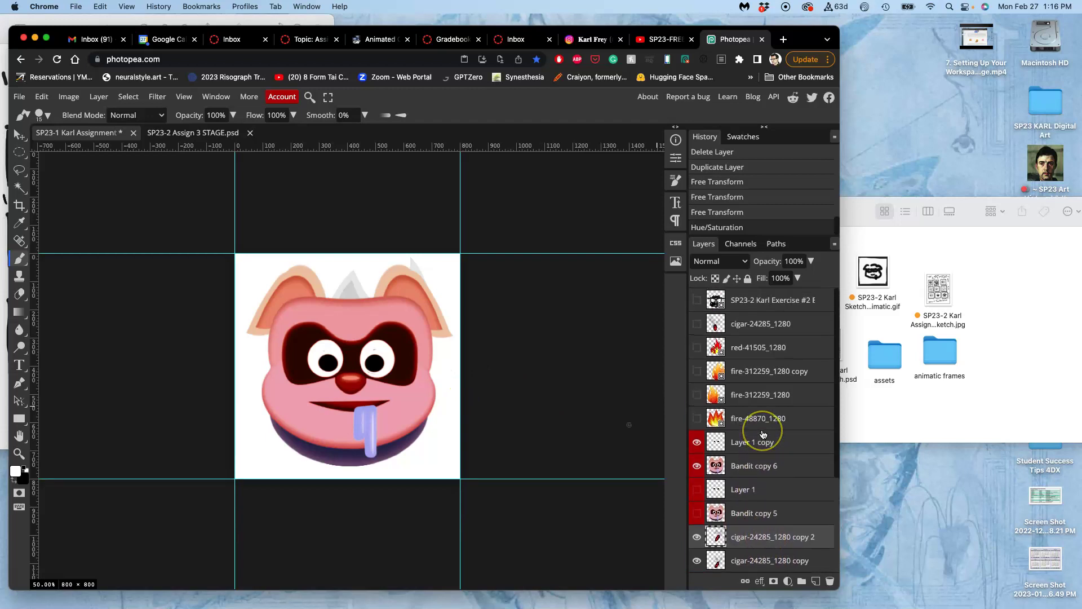
pyautogui.click(696, 323)
pyautogui.click(758, 329)
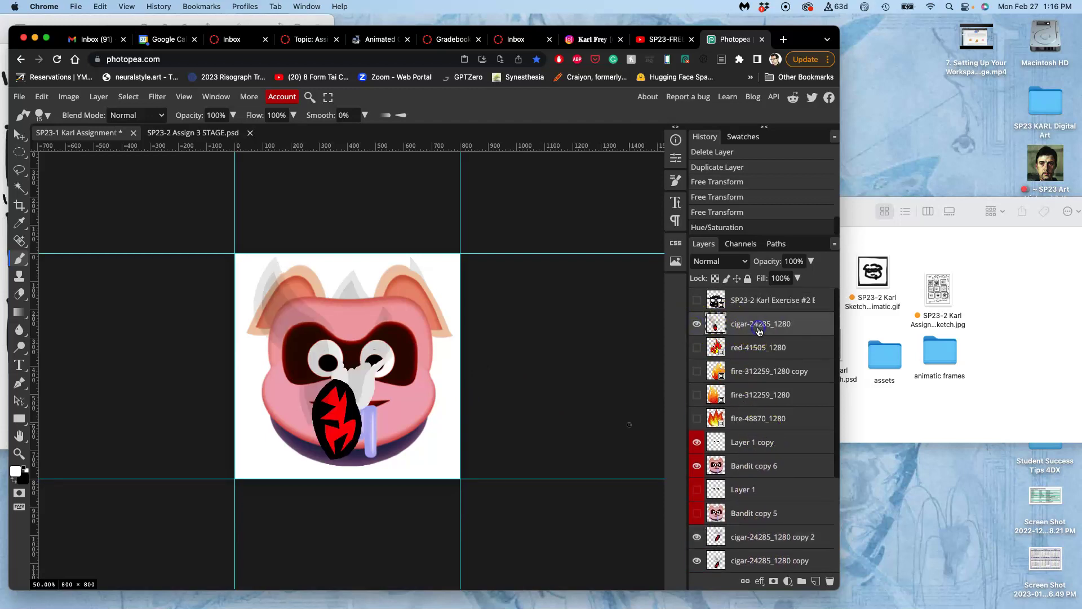
pyautogui.moveTo(759, 330); pyautogui.dragTo(752, 545)
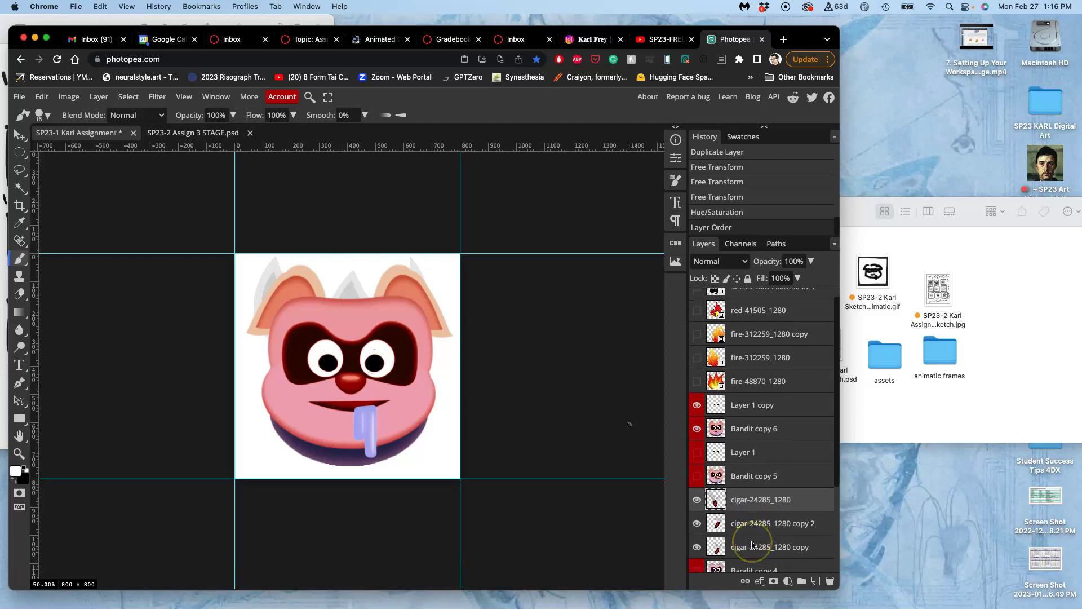
# - Duplicate cigar-24285_1280 copy 2 and shift the duplicate's smoke slightly right and up behind the raccoon's head
pyautogui.click(752, 521)
pyautogui.hotkey('ctrl', 'j')
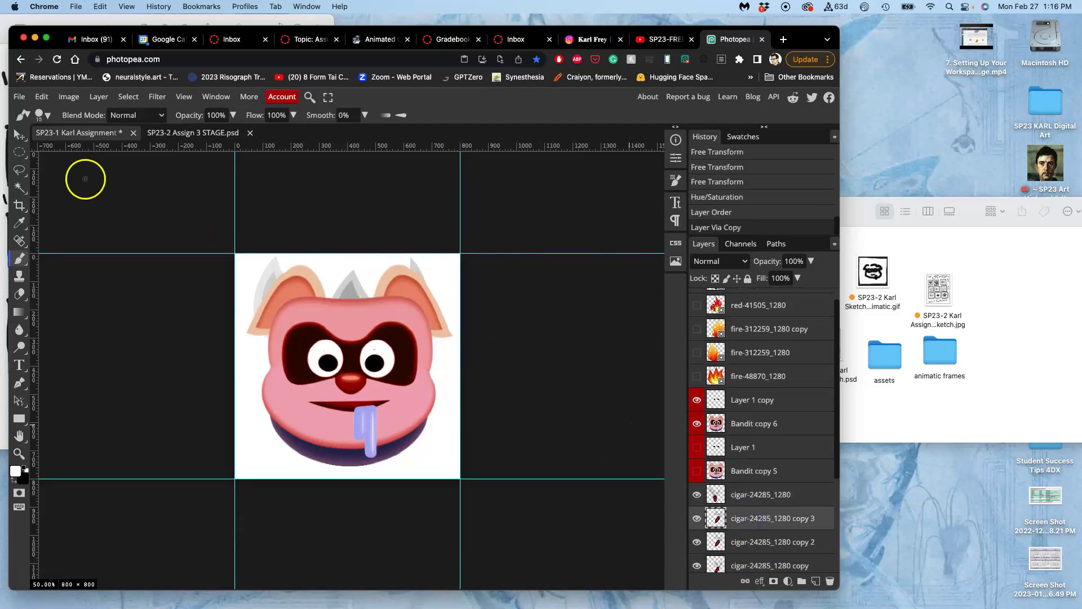
pyautogui.click(19, 134)
pyautogui.click(359, 290)
pyautogui.moveTo(359, 290); pyautogui.dragTo(370, 287)
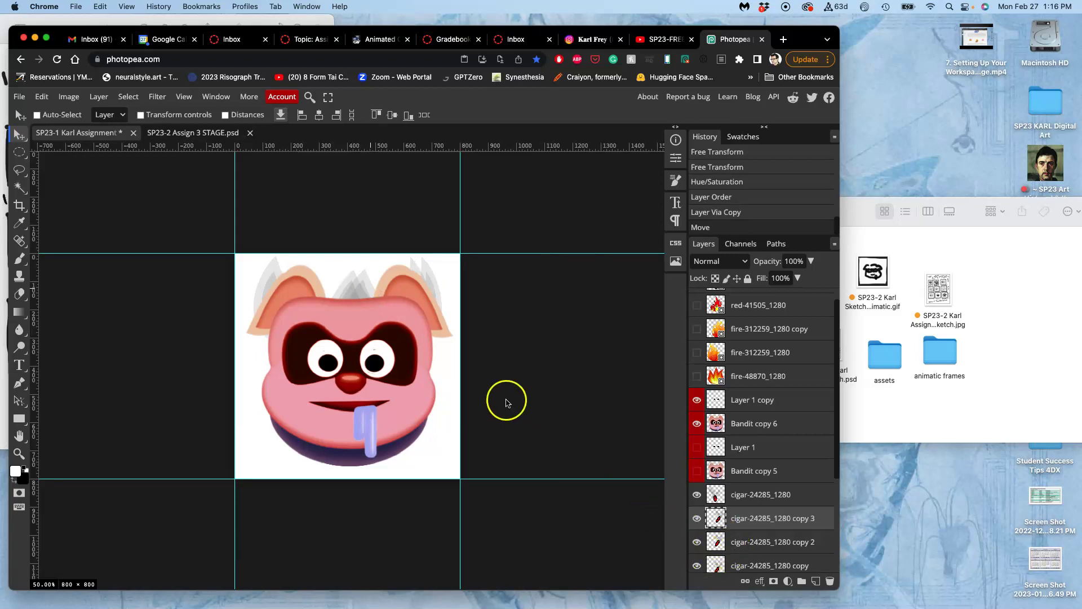
# - Flip the smoke of cigar-24285_1280 copy 3 horizontally and shift it left behind the raccoon's head
pyautogui.moveTo(369, 289); pyautogui.dragTo(372, 282)
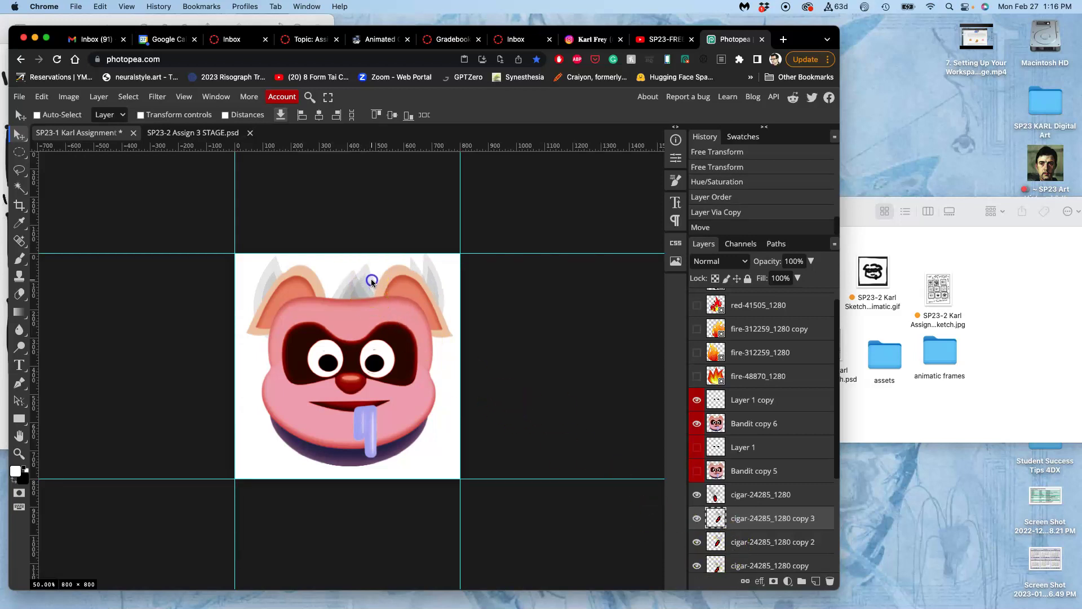
pyautogui.hotkey('ctrl', 't')
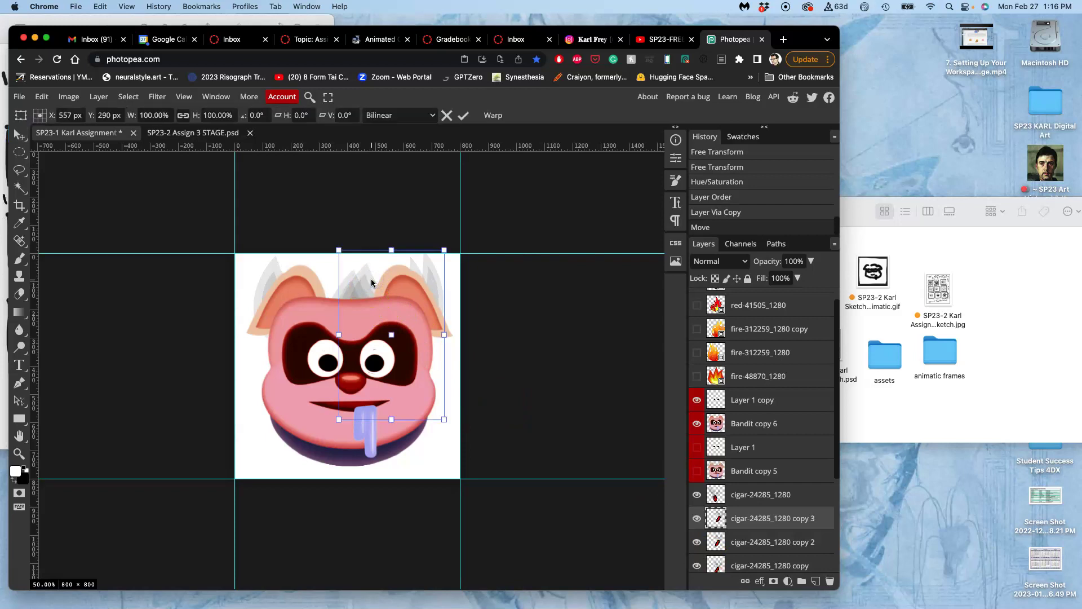
pyautogui.rightClick(367, 285)
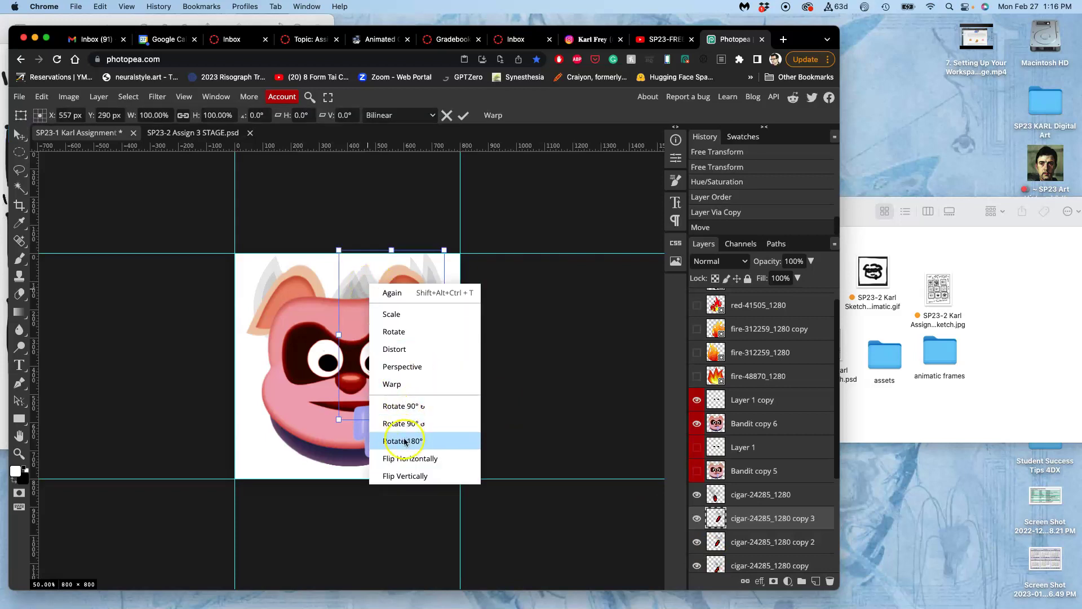
pyautogui.click(402, 458)
pyautogui.moveTo(355, 291); pyautogui.dragTo(316, 293)
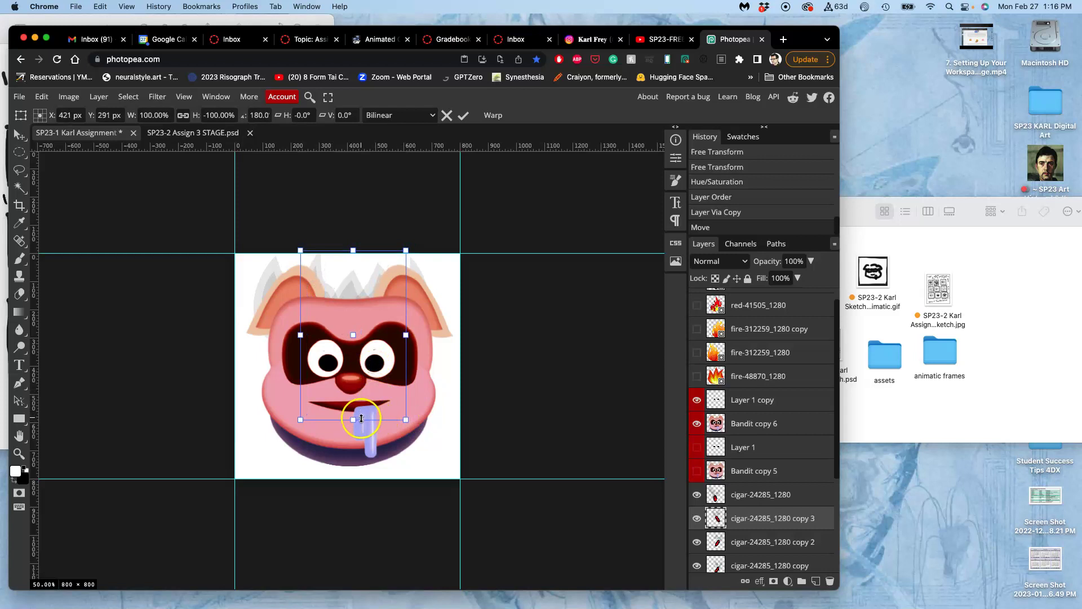
# - Stretch cigar-24285_1280 copy 3 downward to about 130% height and nudge it slightly to the right
pyautogui.moveTo(357, 419); pyautogui.dragTo(359, 470)
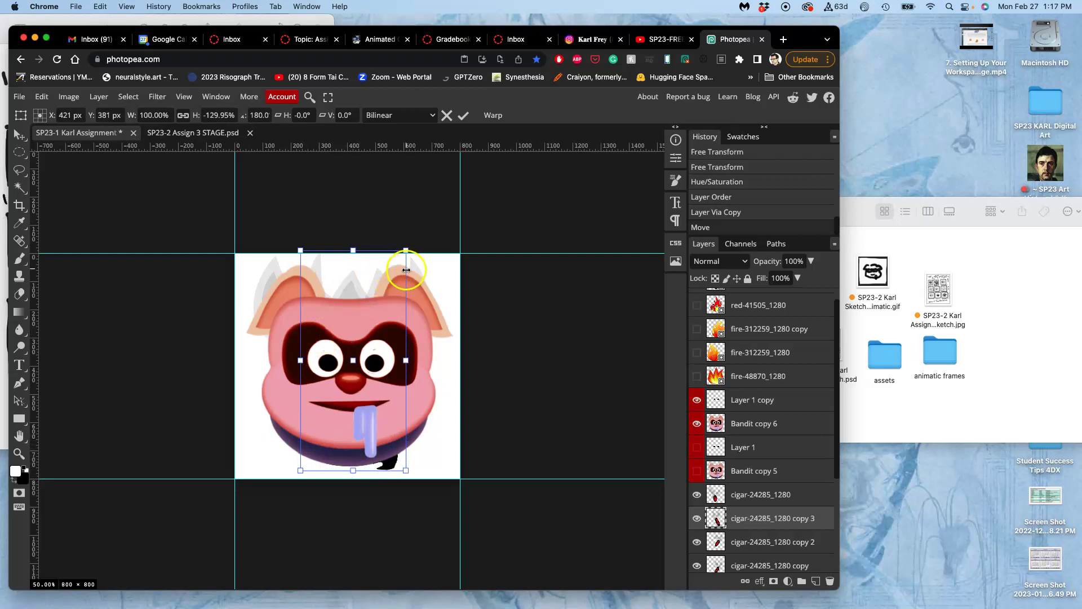
pyautogui.press('Return')
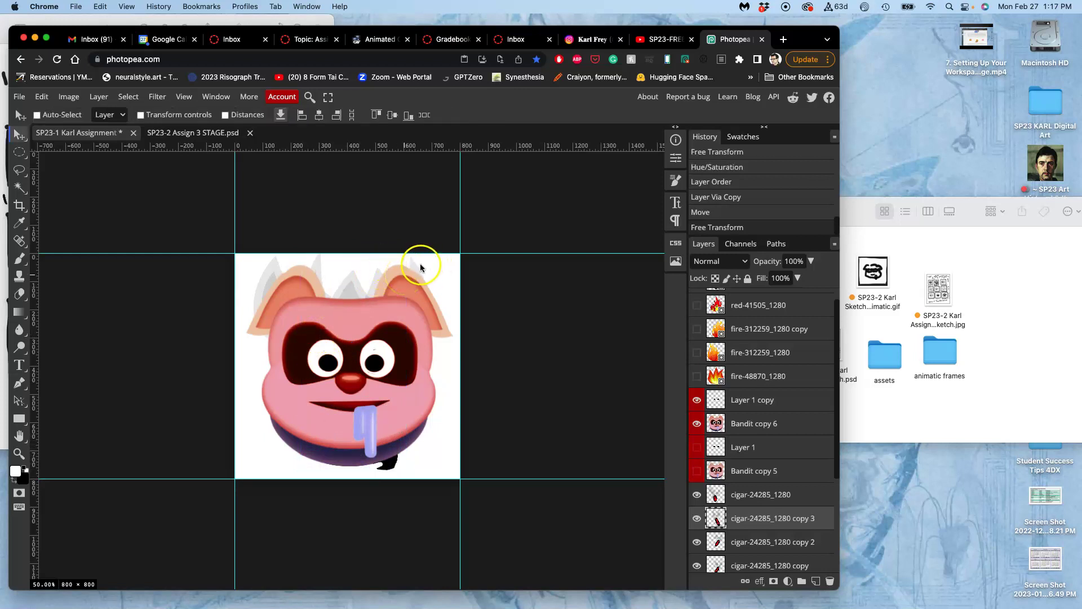
pyautogui.moveTo(417, 265); pyautogui.dragTo(433, 263)
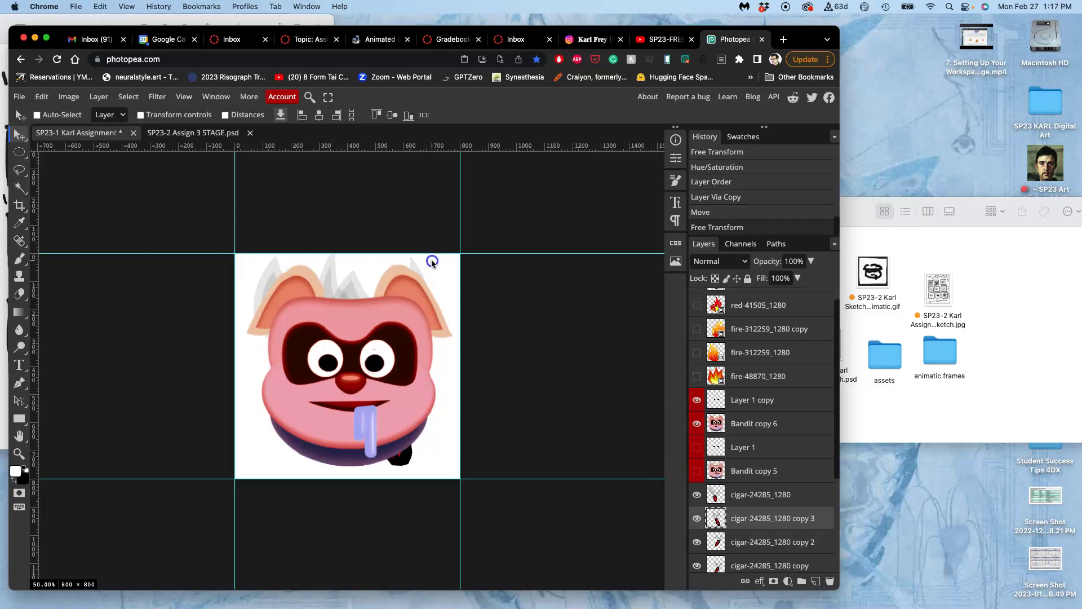
pyautogui.click(432, 264)
# - Lasso the cigar end of cigar-24285_1280 copy 3 sticking out below the head, erase it and deselect
pyautogui.click(20, 170)
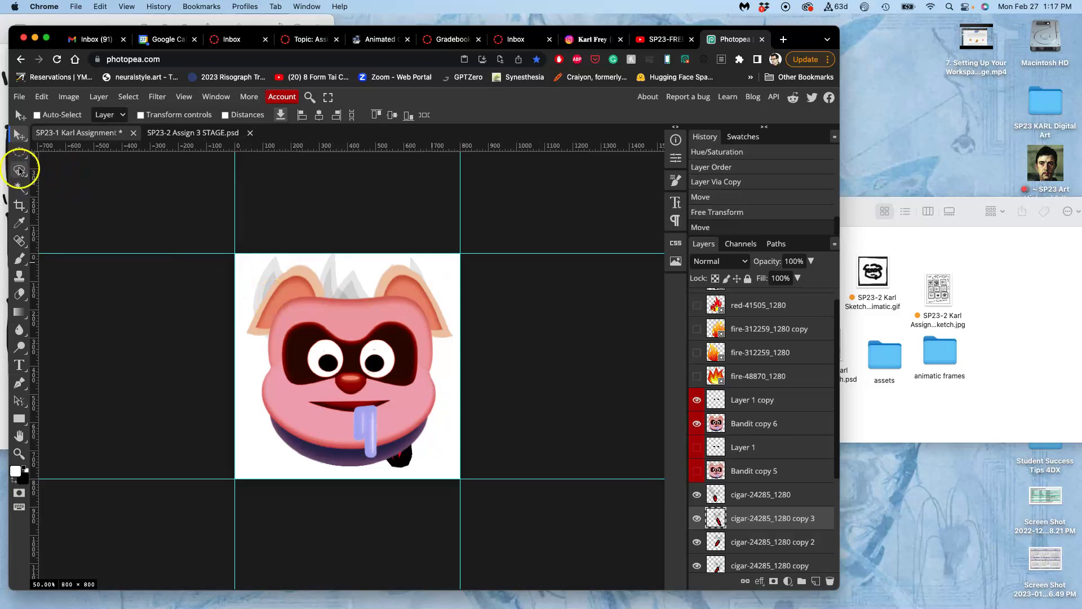
pyautogui.moveTo(378, 407)
pyautogui.mouseDown()
pyautogui.moveTo(447, 483)
pyautogui.moveTo(363, 451)
pyautogui.mouseUp()
pyautogui.press('Delete')
pyautogui.click(422, 415)
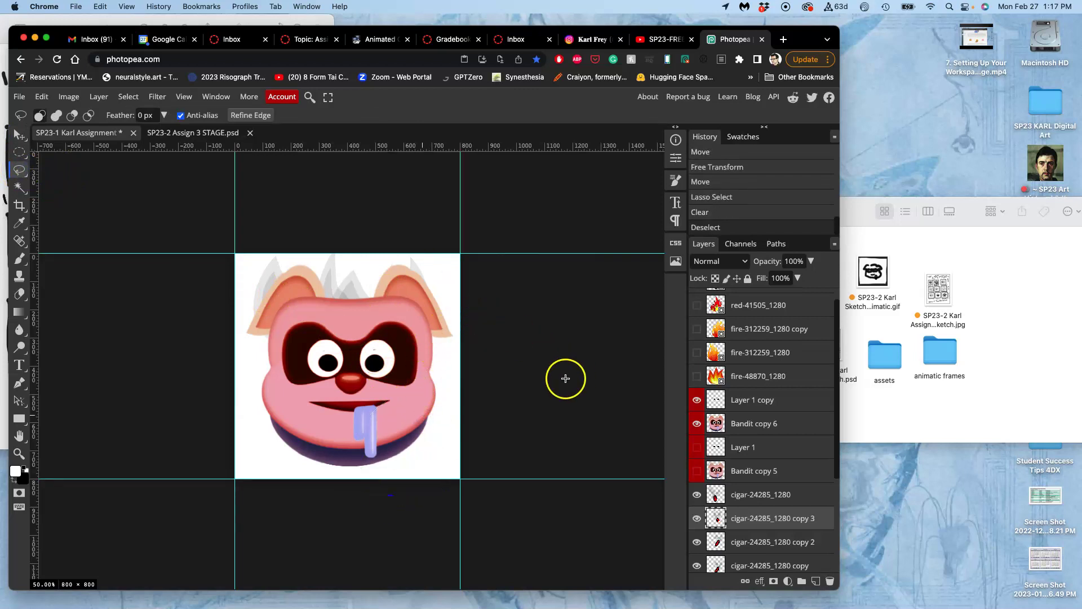
# - Compare the new pose with the last stage frame and consult the storyboard sketch in Preview
pyautogui.click(197, 133)
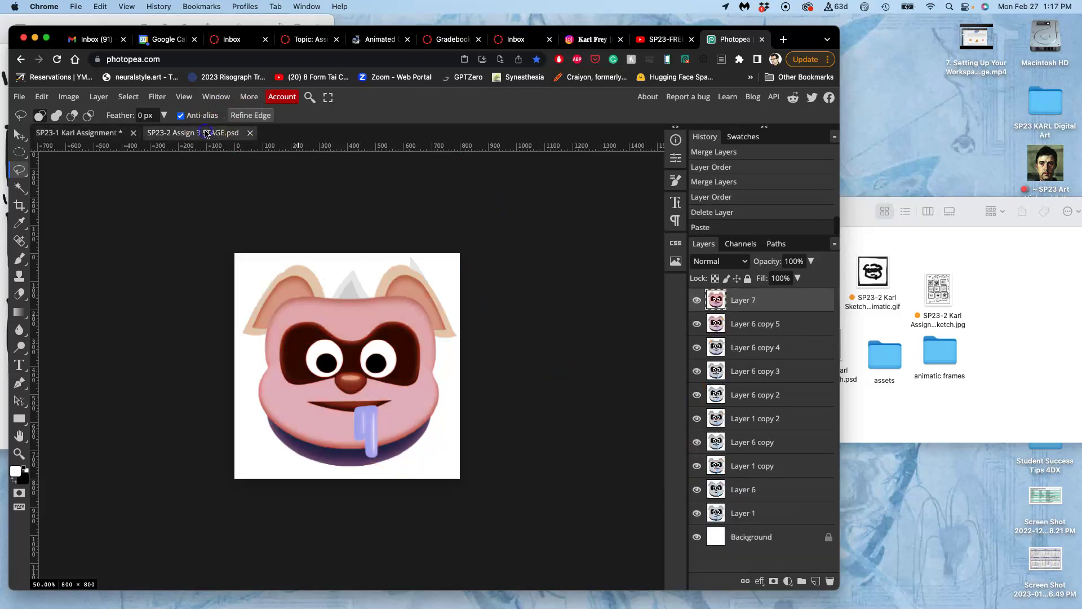
pyautogui.click(97, 134)
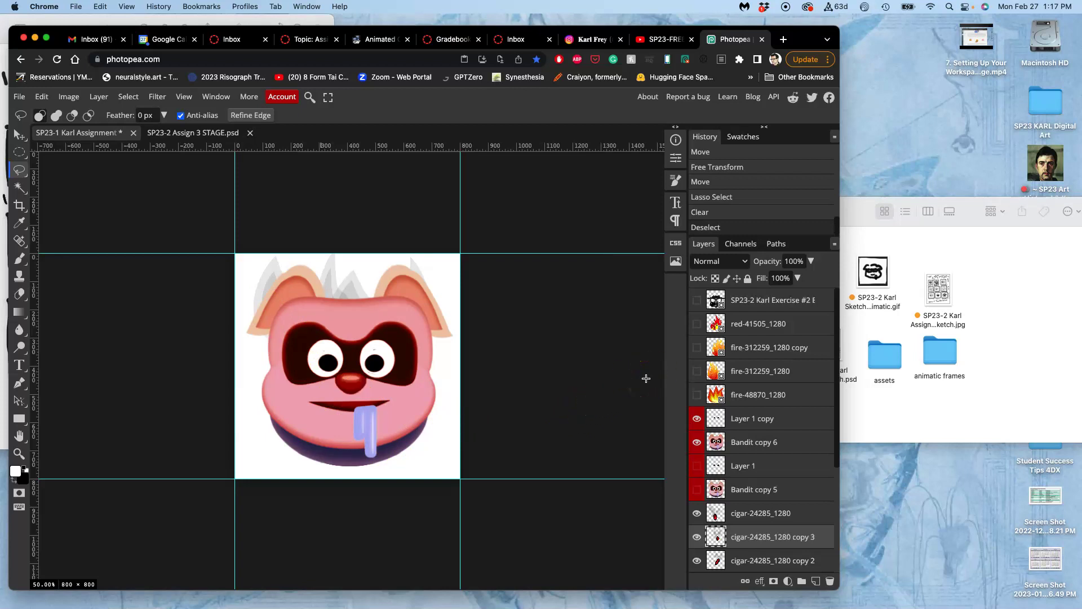
pyautogui.click(141, 22)
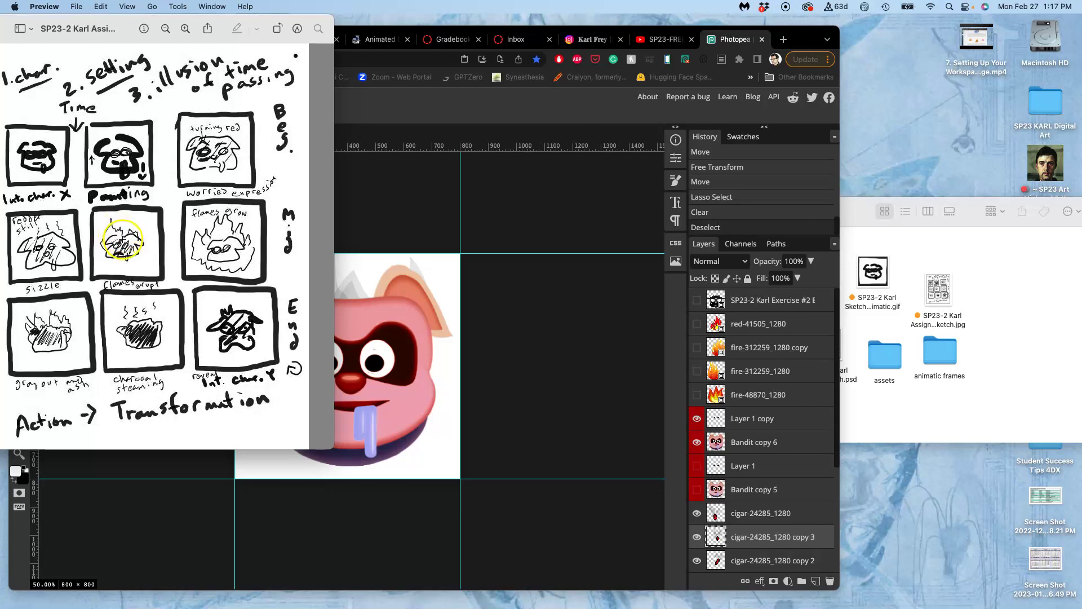
pyautogui.click(432, 272)
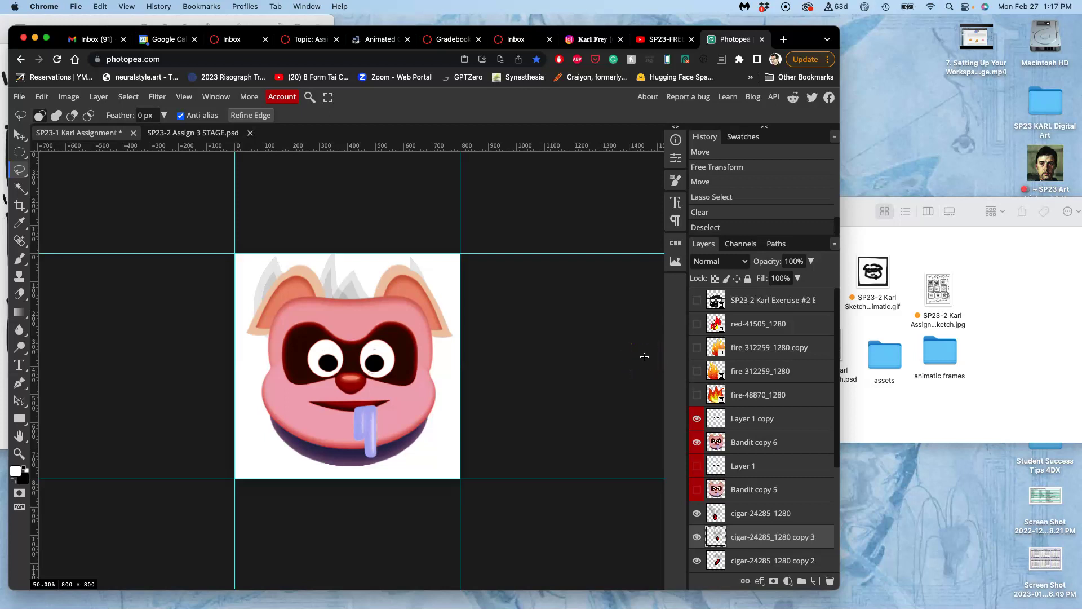
# - Merge all layers from Layer 1 copy down to Background into one new layer above the originals
pyautogui.click(745, 420)
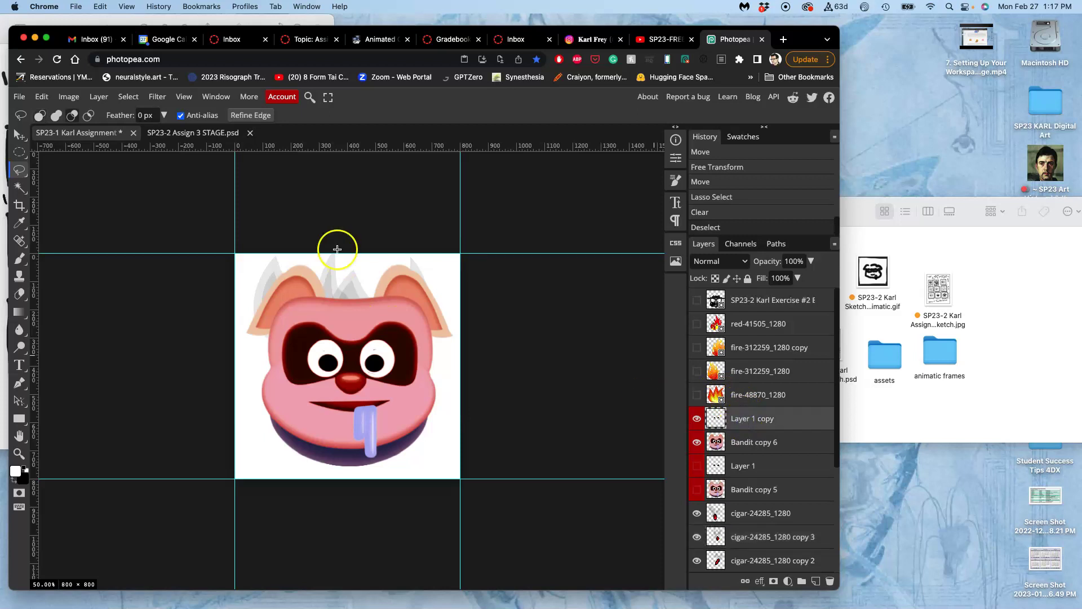
pyautogui.scroll(-3, 783, 479)
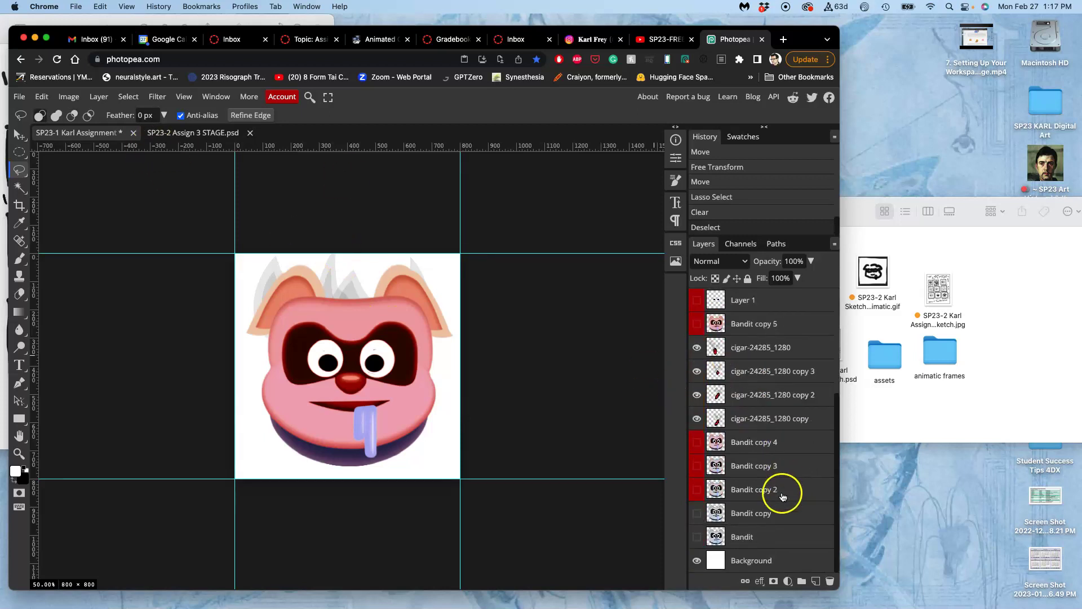
pyautogui.scroll(3, 767, 507)
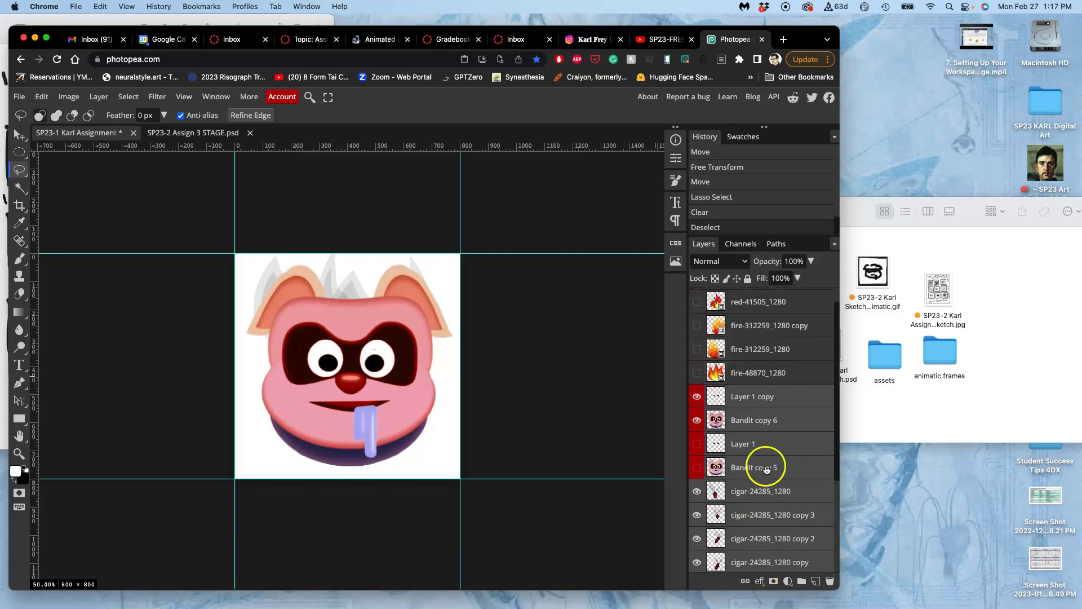
pyautogui.scroll(1, 765, 469)
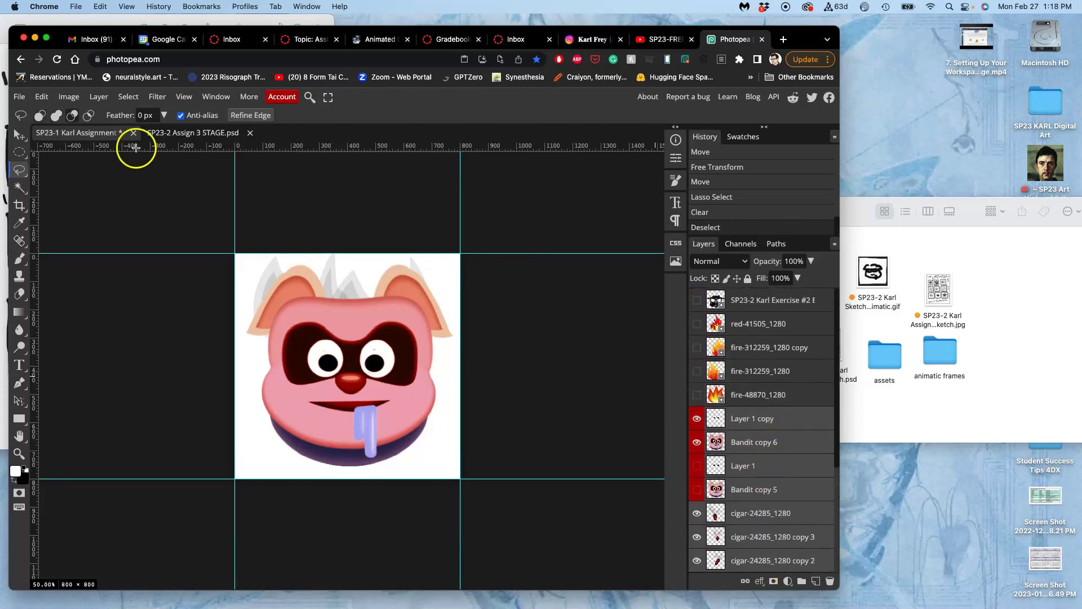
pyautogui.click(97, 96)
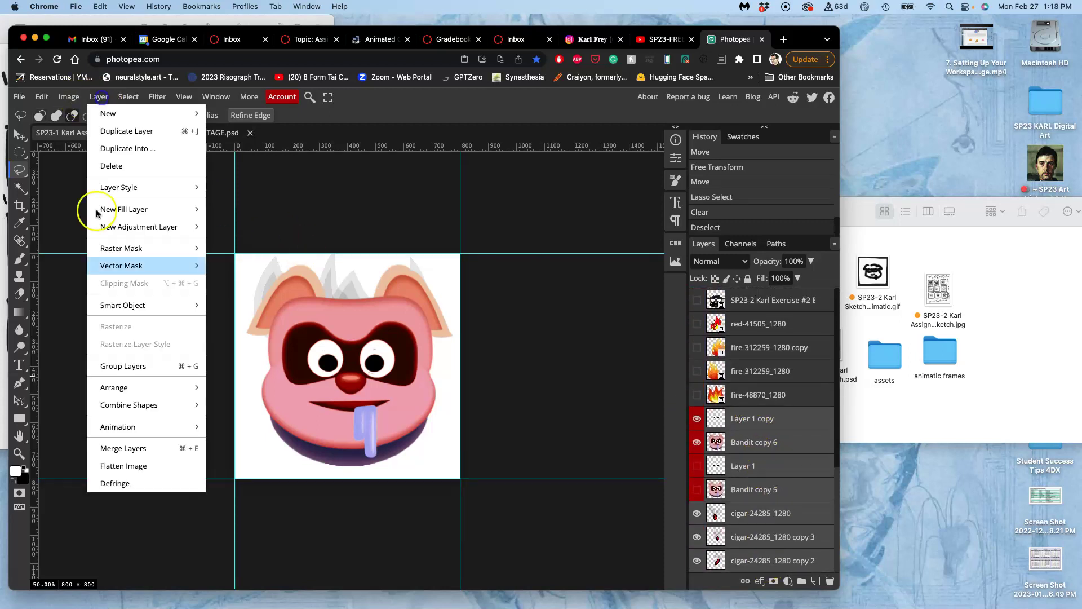
pyautogui.click(115, 448)
# - Copy the entire merged pose and paste it as the top frame of the SP23-2 Assign 3 STAGE document
pyautogui.press('super+a')
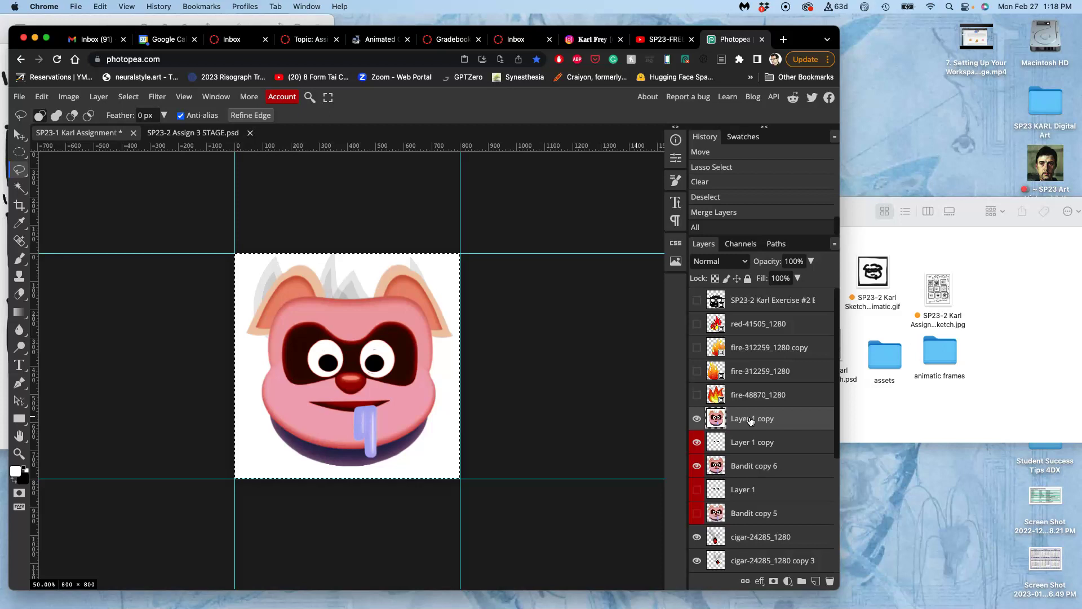
pyautogui.click(195, 134)
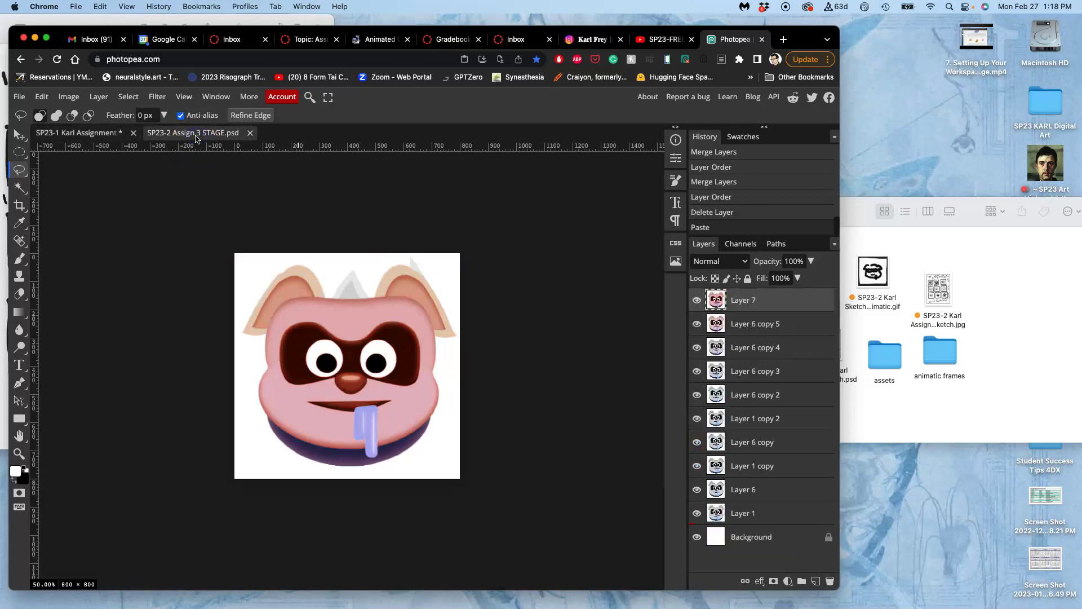
pyautogui.press('super+v')
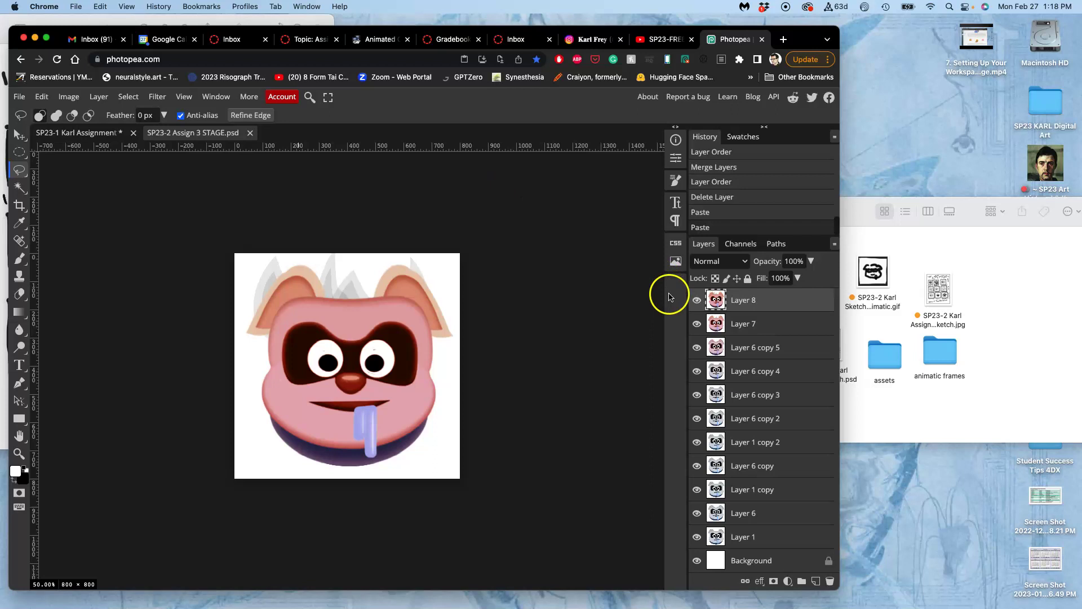
# - Compare the pasted Layer 8 frame with the frame beneath by toggling its visibility
pyautogui.click(697, 300)
pyautogui.click(698, 301)
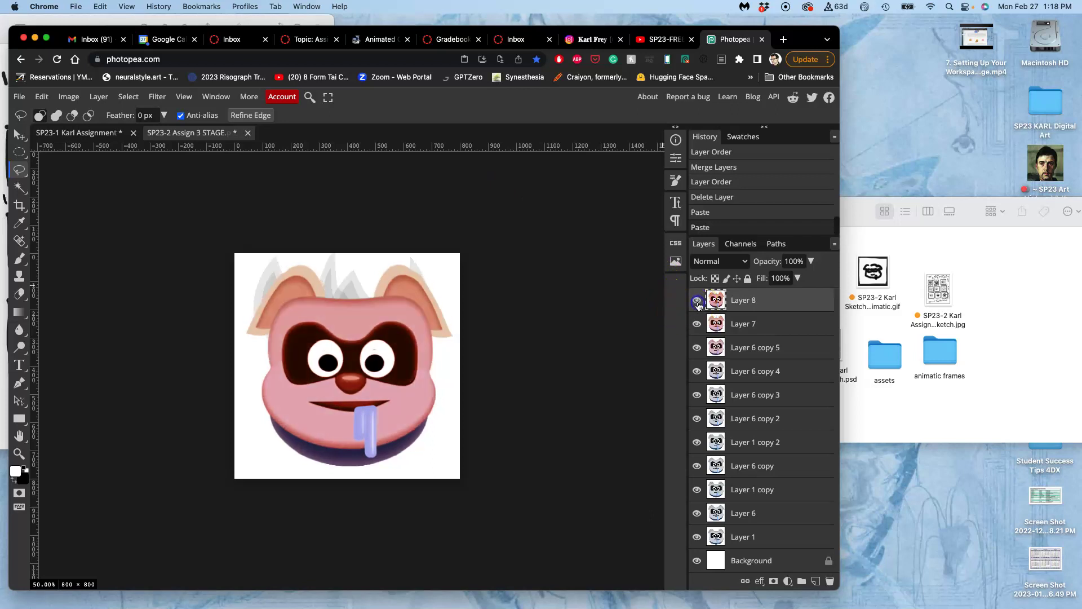
pyautogui.click(696, 307)
pyautogui.click(696, 302)
pyautogui.click(699, 347)
# - Hide every frame layer from Layer 8 down to Layer 1 in turn, leaving only Background shown
pyautogui.click(696, 300)
pyautogui.click(696, 325)
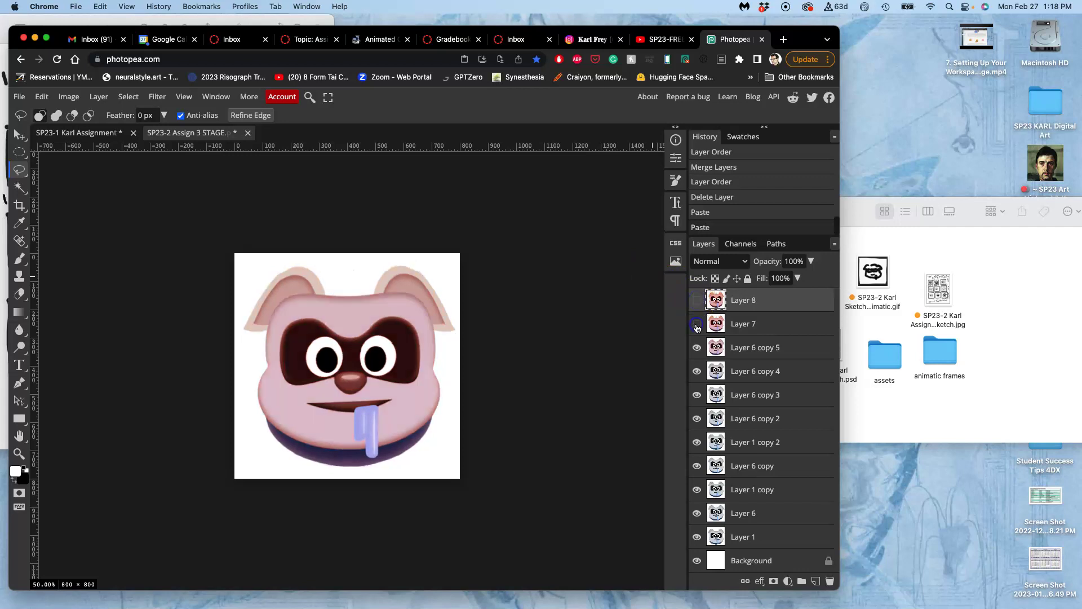
pyautogui.click(696, 347)
pyautogui.click(696, 371)
pyautogui.click(696, 396)
pyautogui.click(696, 418)
pyautogui.click(697, 443)
pyautogui.click(696, 466)
pyautogui.click(697, 468)
pyautogui.click(698, 468)
pyautogui.click(697, 488)
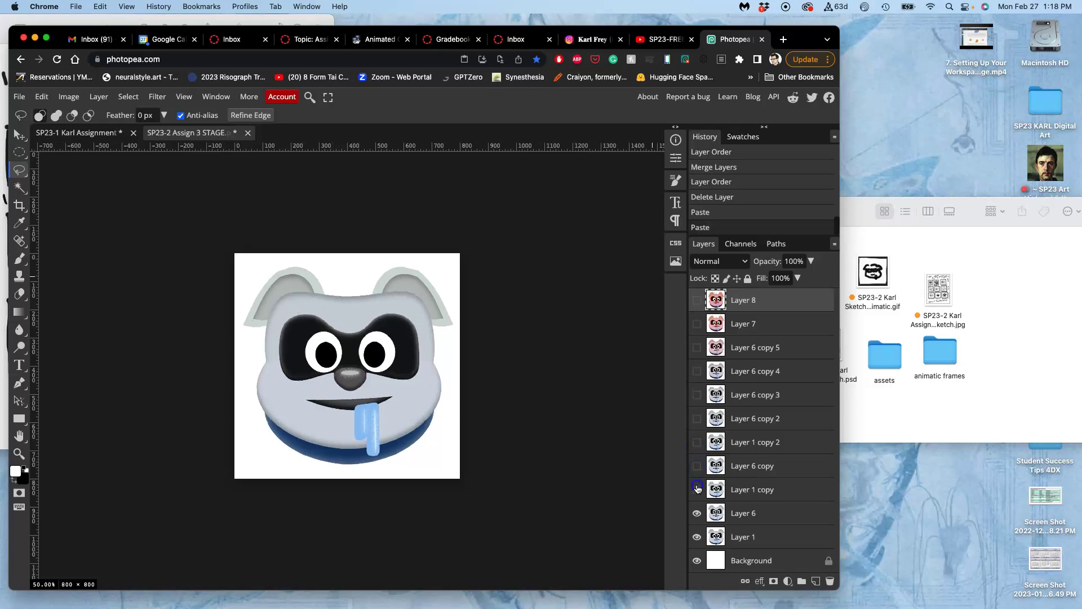
pyautogui.click(697, 514)
pyautogui.click(696, 537)
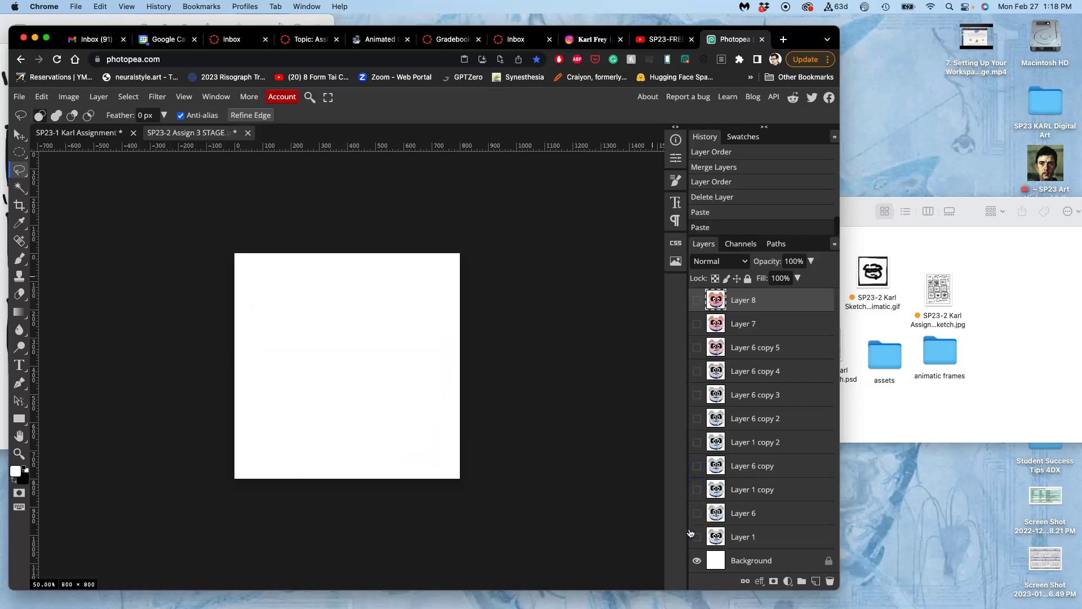
# - Preview Layer 6 against Layer 1, leave only Layer 1 visible above Background, and save the stage document
pyautogui.click(697, 536)
pyautogui.click(697, 514)
pyautogui.click(697, 514)
pyautogui.click(697, 514)
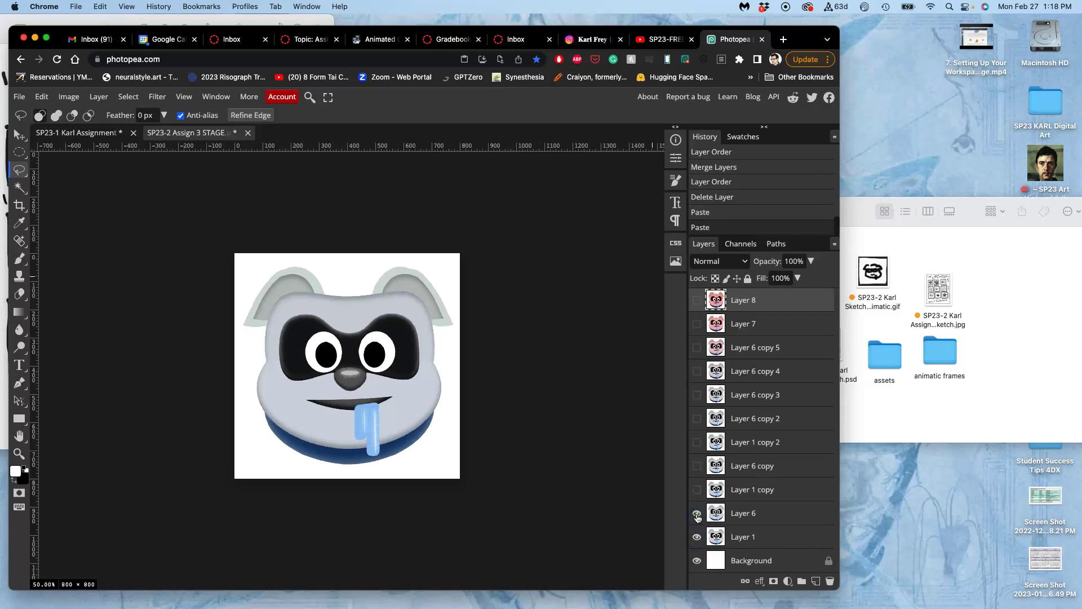
pyautogui.click(697, 514)
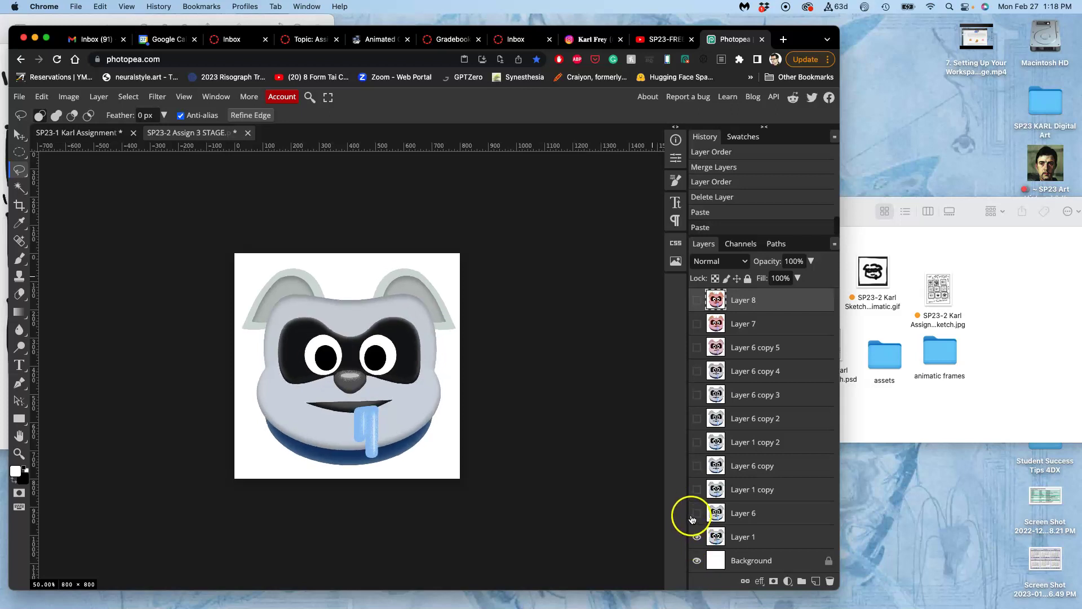
pyautogui.click(697, 537)
pyautogui.click(697, 538)
pyautogui.press('super+s')
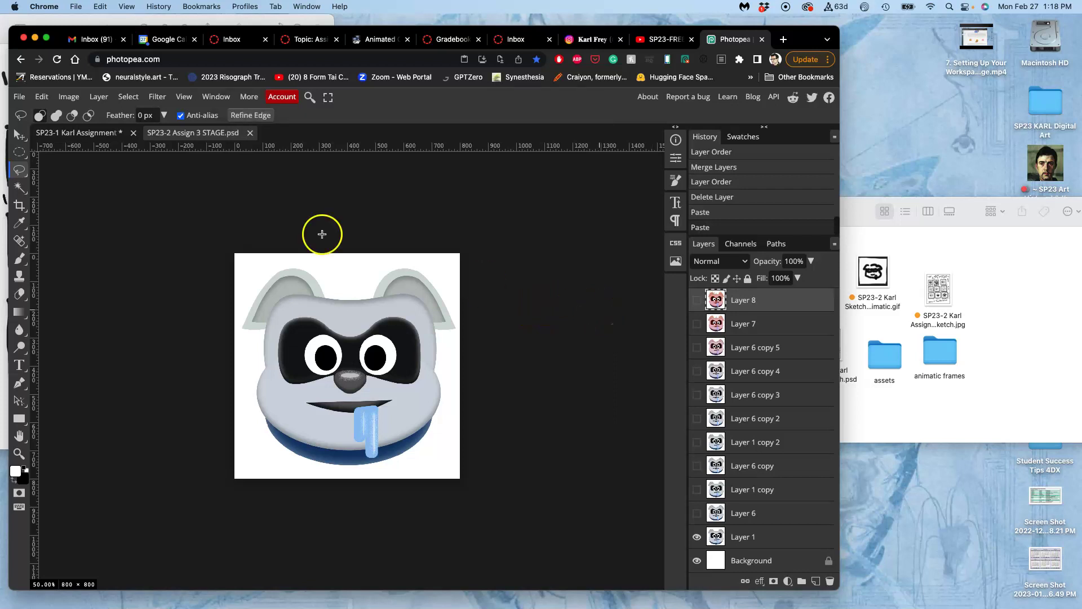
# - Deselect and delete the merged pose layer in the source raccoon document, select the original Layer 1 copy, and save
pyautogui.click(96, 133)
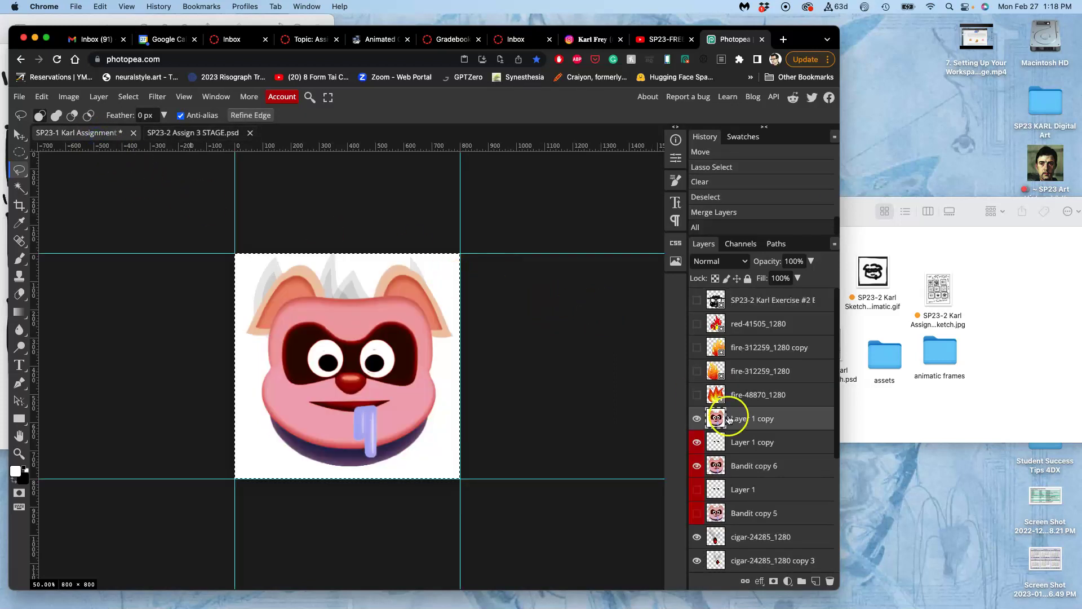
pyautogui.press('super+d')
pyautogui.press('Delete')
pyautogui.click(755, 420)
pyautogui.press('super+s')
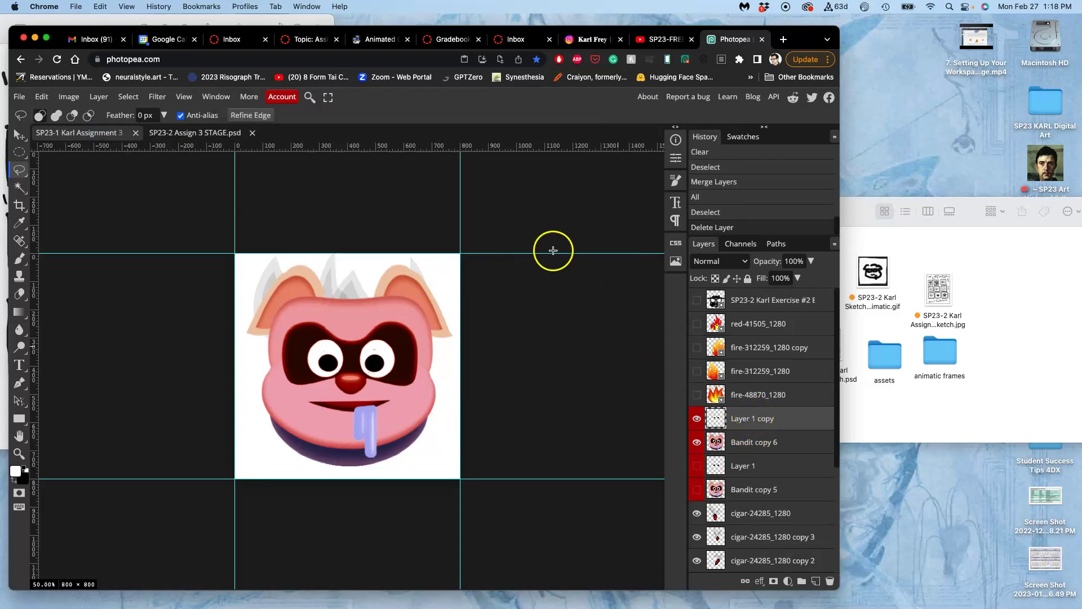
# - In the SP23-2 Assign 3 STAGE document, export the visible Layer 1 frame as a JPG named 1 at 100% quality
pyautogui.click(229, 133)
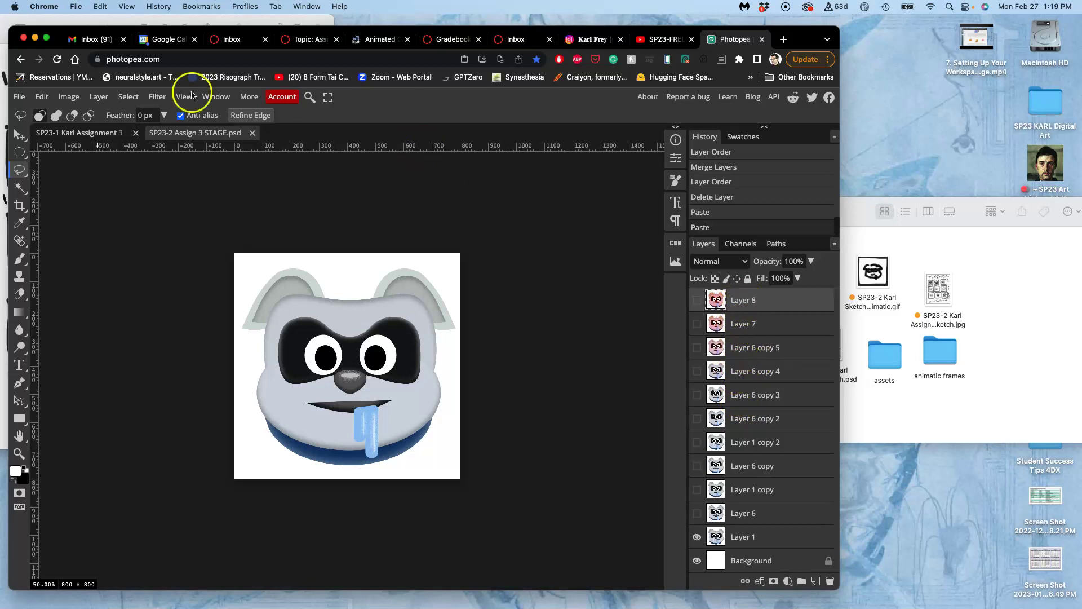
pyautogui.click(22, 99)
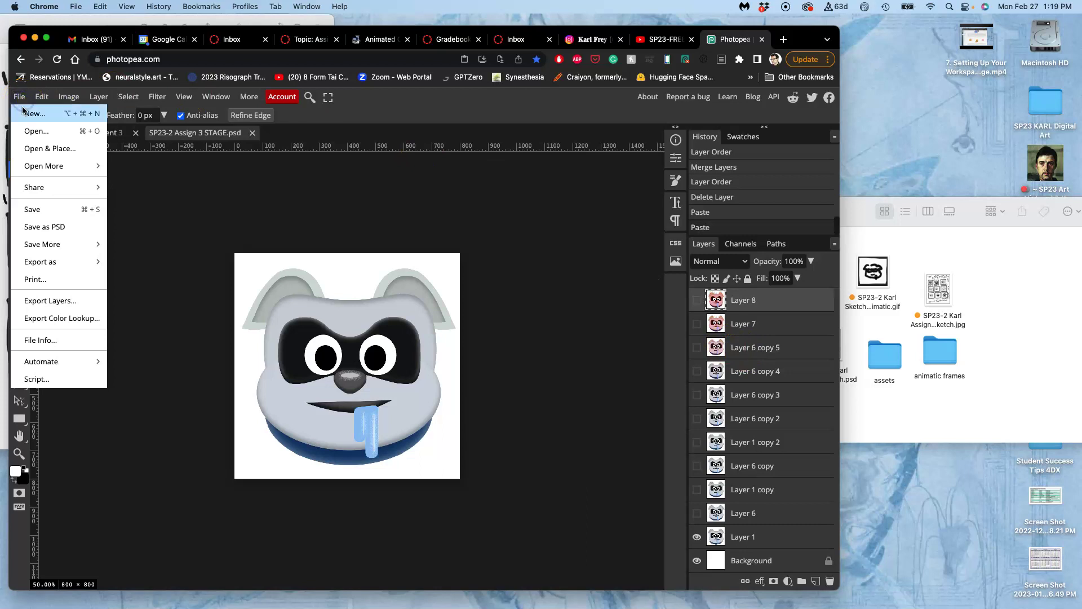
pyautogui.moveTo(55, 262)
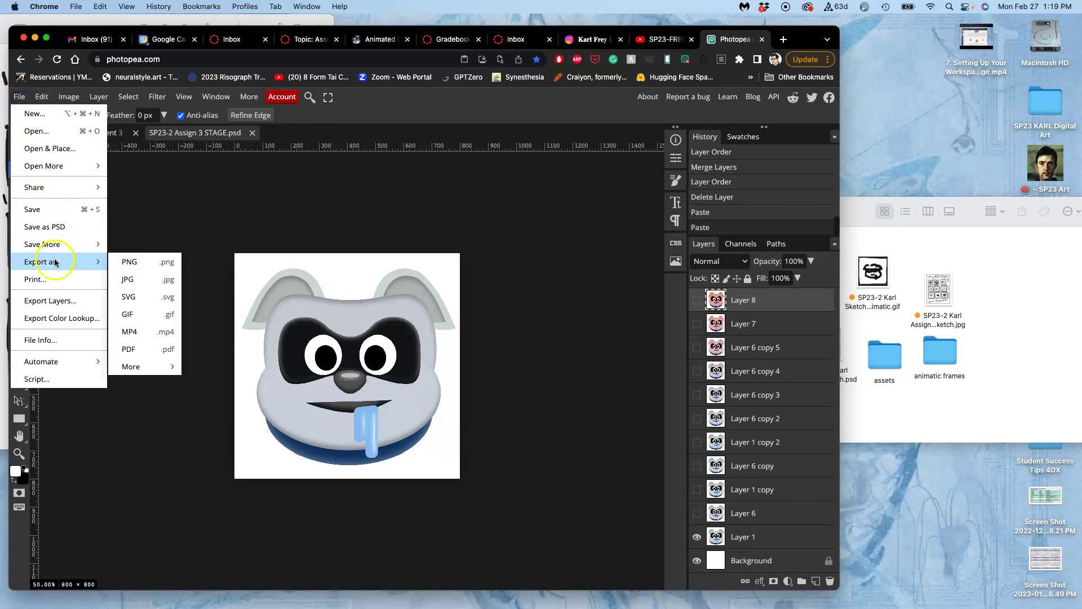
pyautogui.click(127, 277)
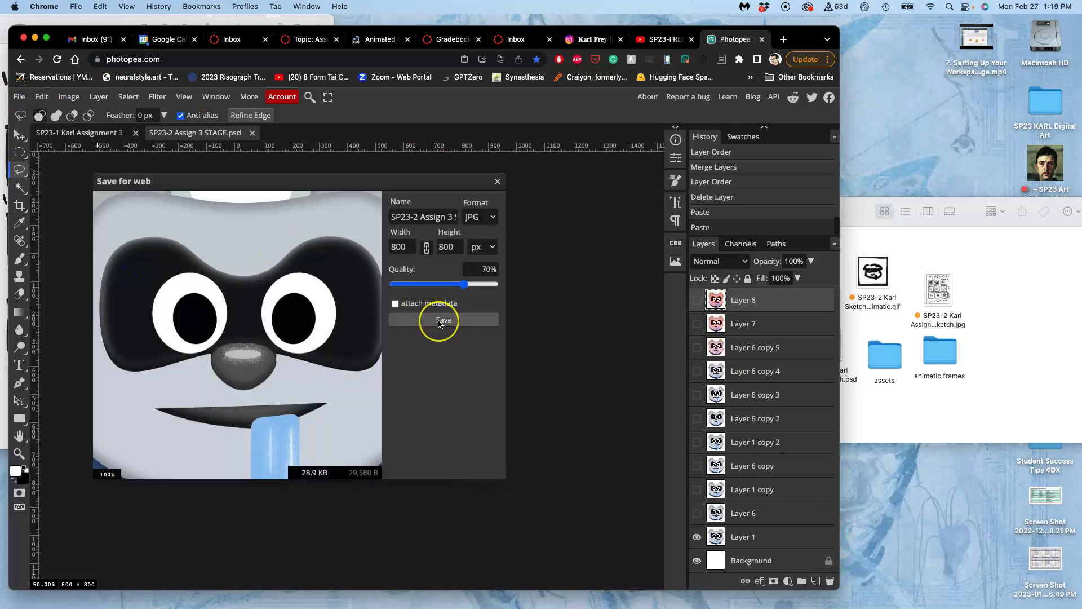
pyautogui.click(442, 217)
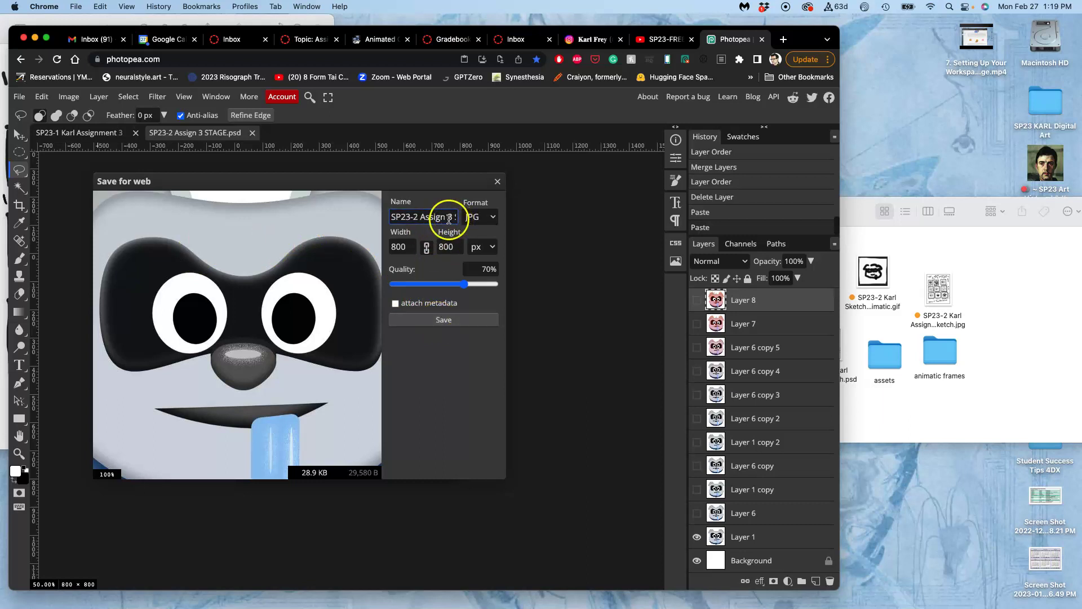
pyautogui.press('super+a')
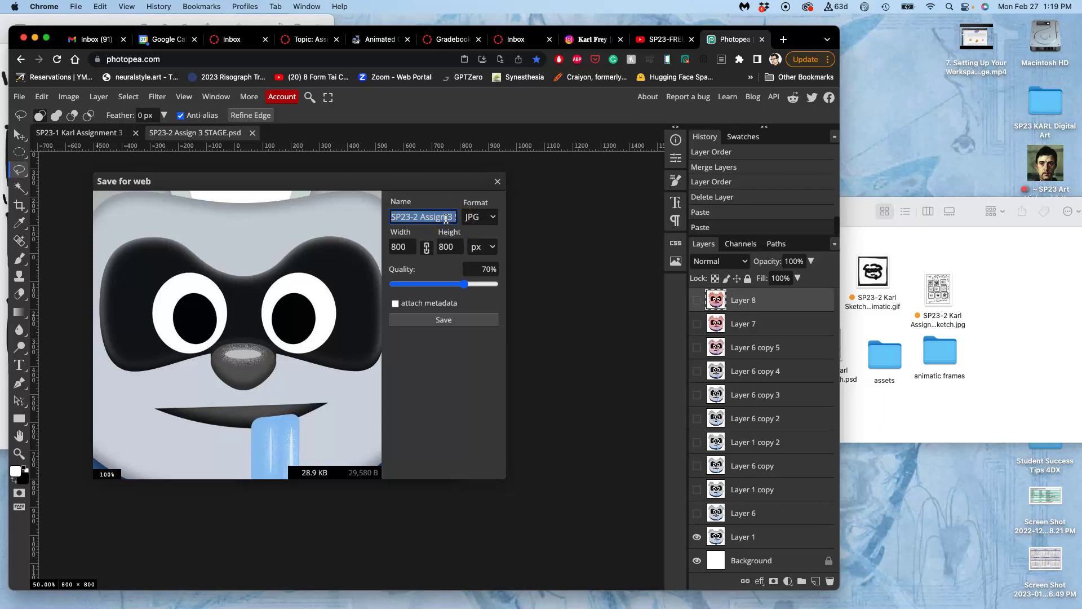
pyautogui.write('1')
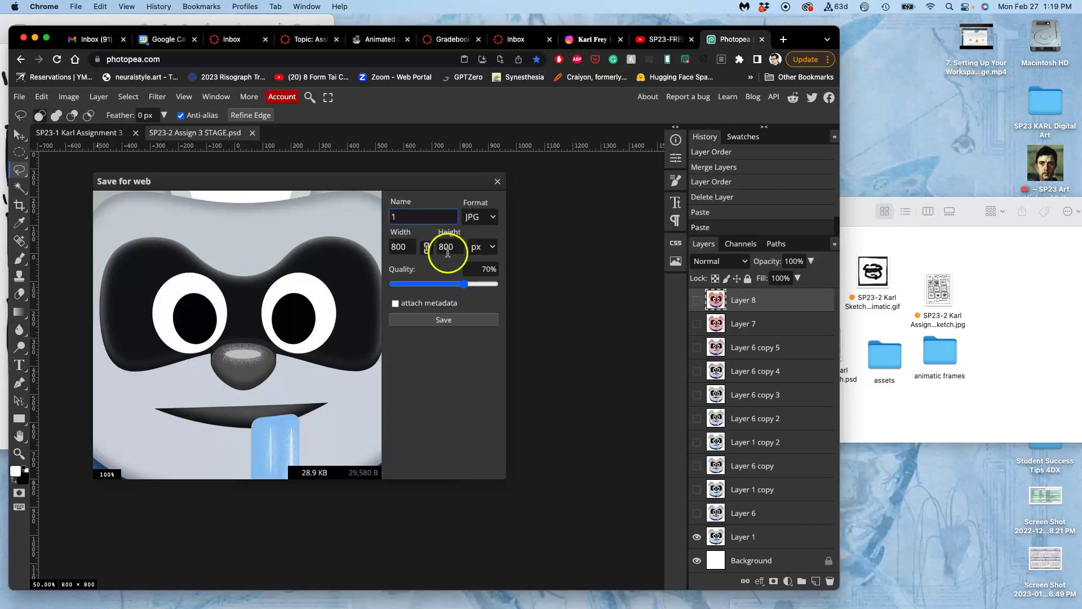
pyautogui.moveTo(464, 287); pyautogui.dragTo(532, 289)
pyautogui.click(457, 320)
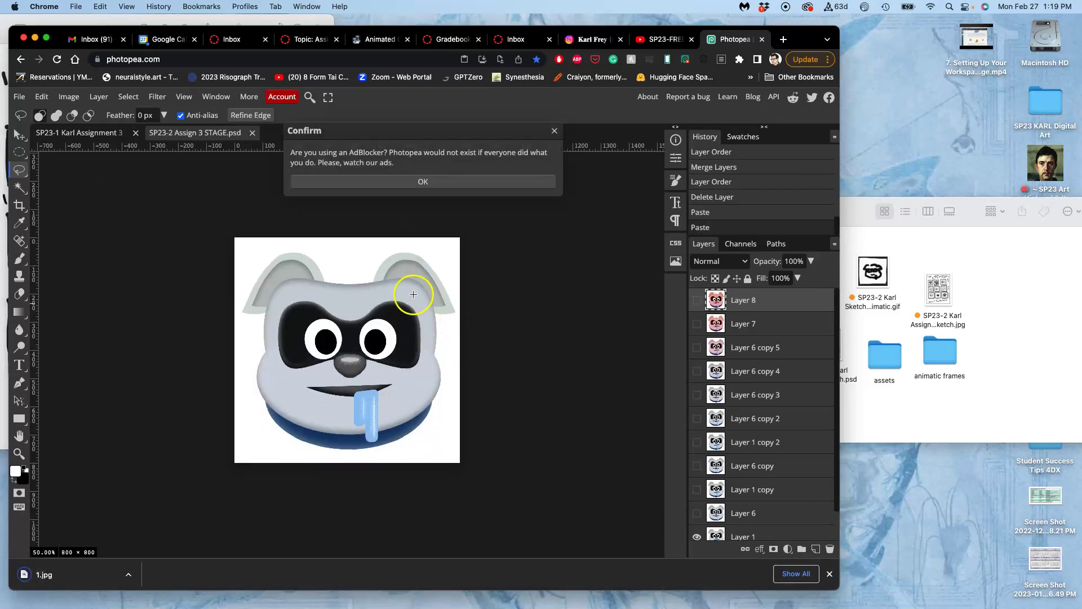
pyautogui.click(434, 186)
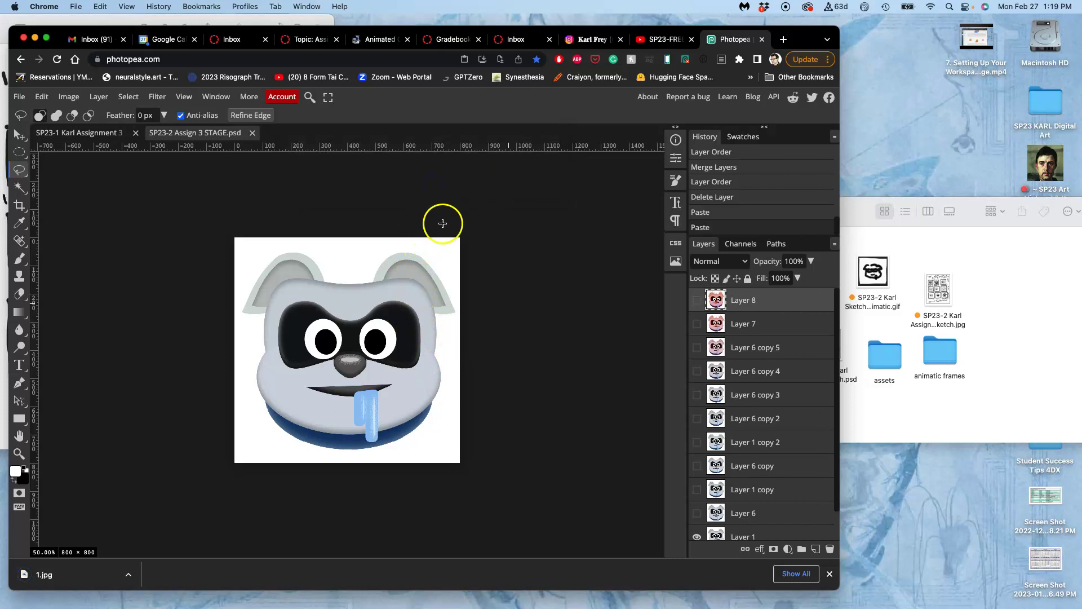
# - Show and select the Layer 6 frame, export it as a JPG named 2, and dismiss the ad-blocker notice
pyautogui.click(697, 513)
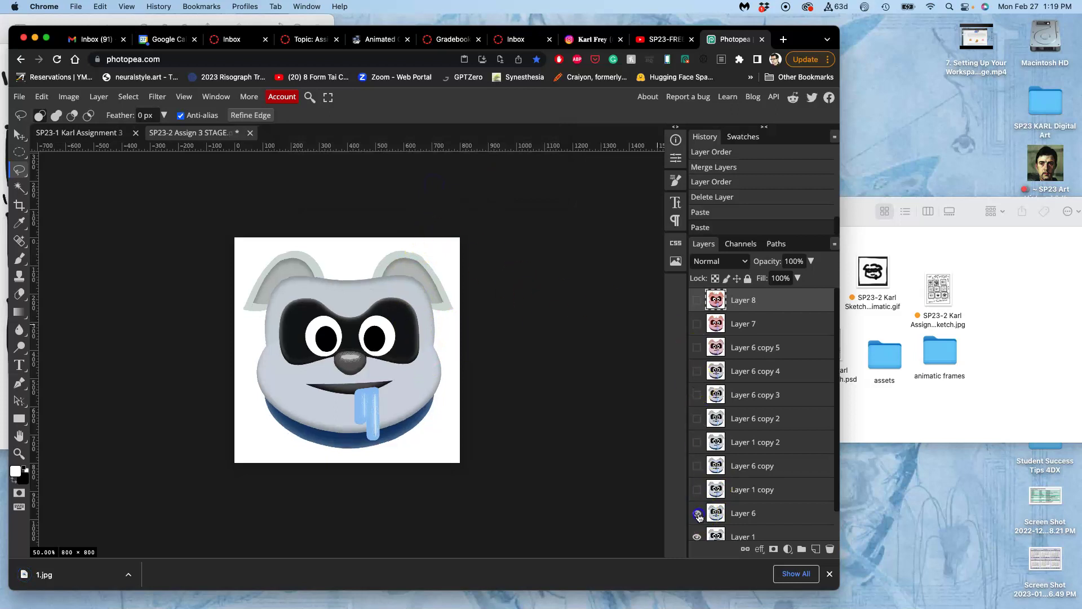
pyautogui.click(743, 513)
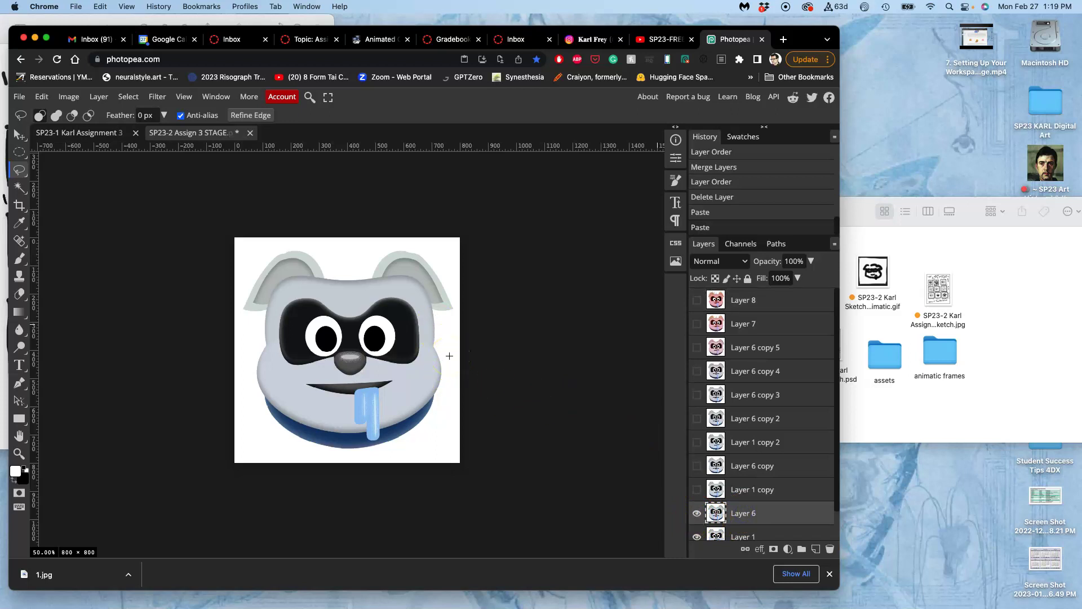
pyautogui.click(20, 98)
pyautogui.moveTo(56, 261)
pyautogui.click(127, 278)
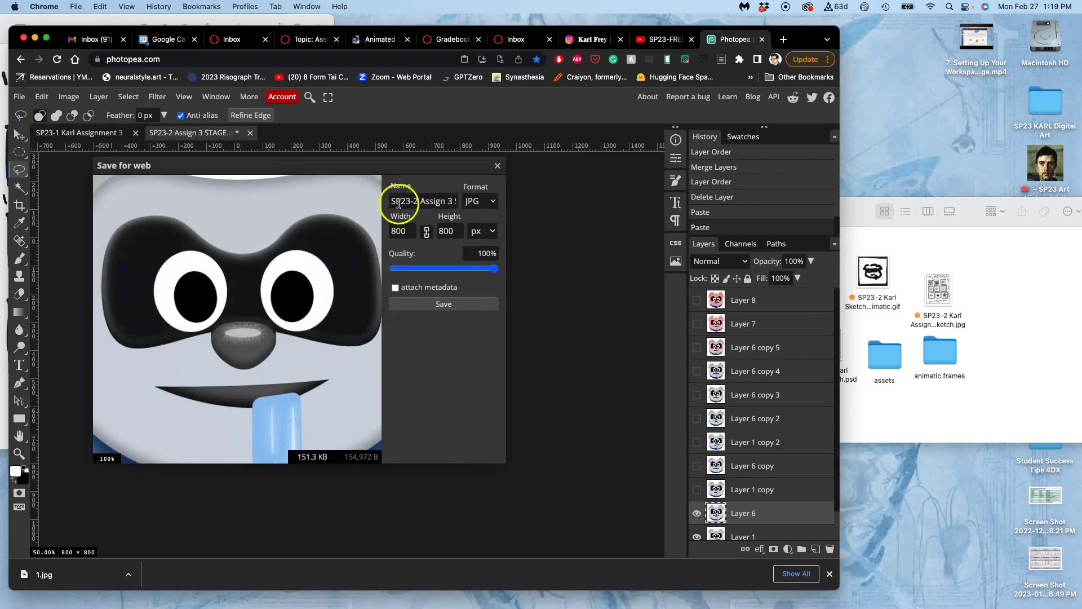
pyautogui.tripleClick(406, 203)
pyautogui.write('2')
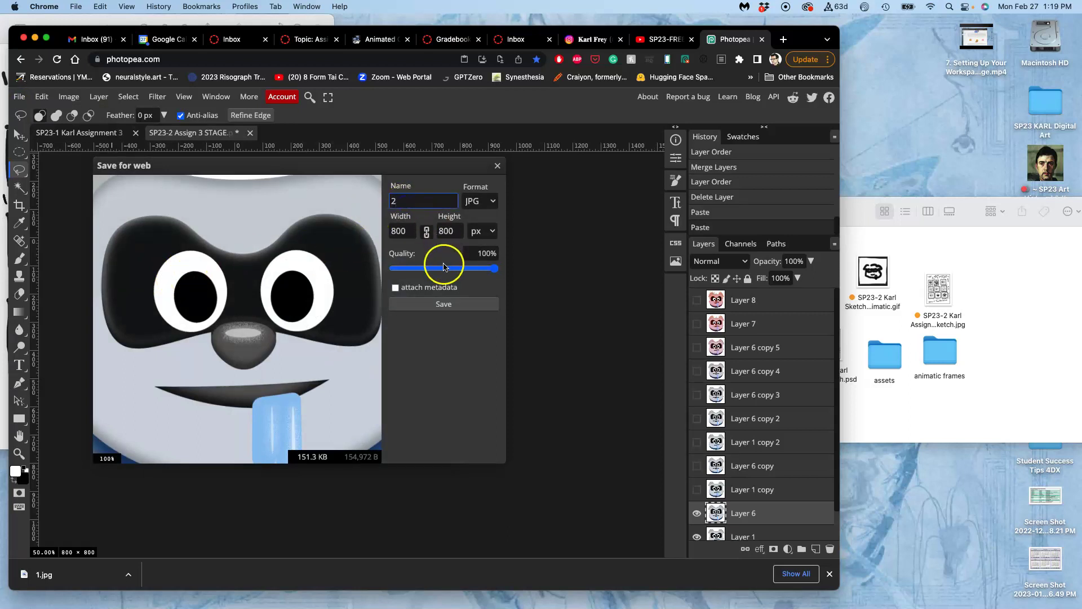
pyautogui.click(445, 304)
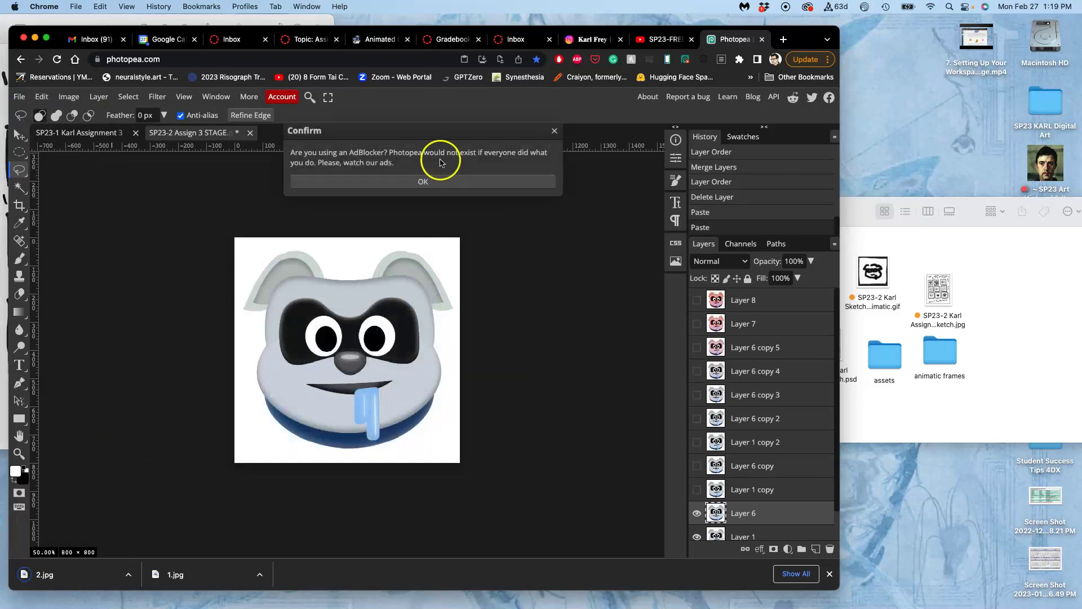
pyautogui.click(554, 131)
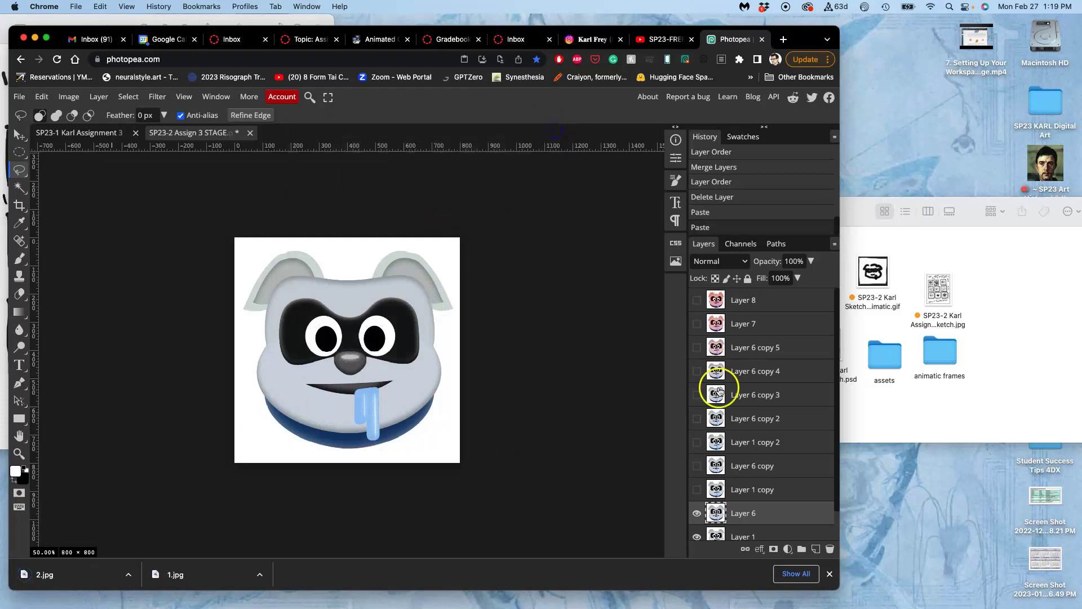
# - Show and select the Layer 1 copy frame, and check the exported images in the Downloads folder
pyautogui.click(697, 490)
pyautogui.click(736, 493)
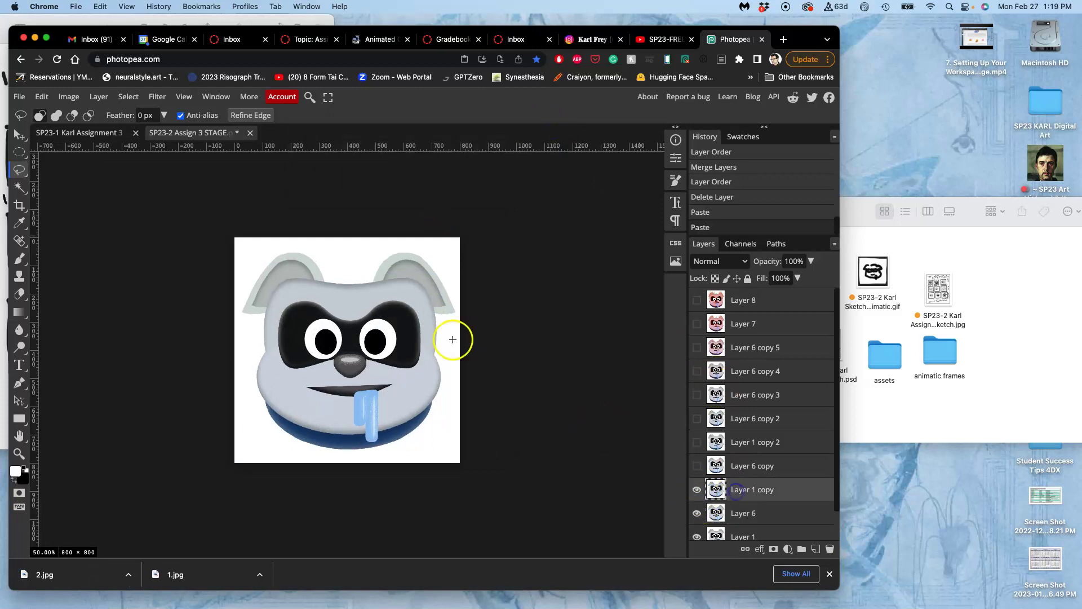
pyautogui.click(9, 524)
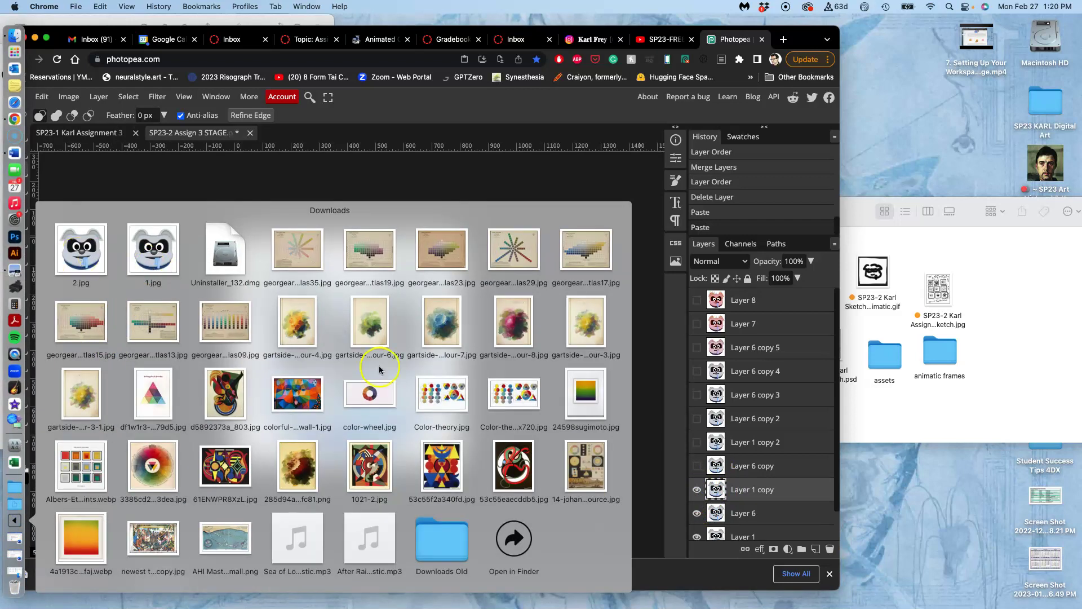
pyautogui.click(647, 517)
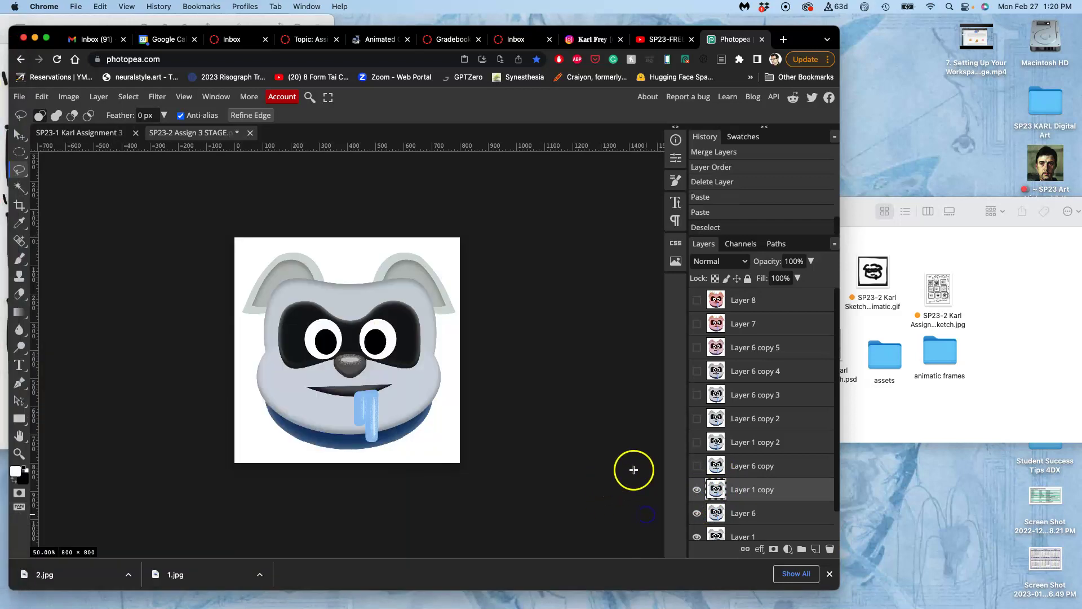
# - Export the Layer 1 copy frame as a JPG named 3 and dismiss the ad-blocker notice
pyautogui.click(20, 97)
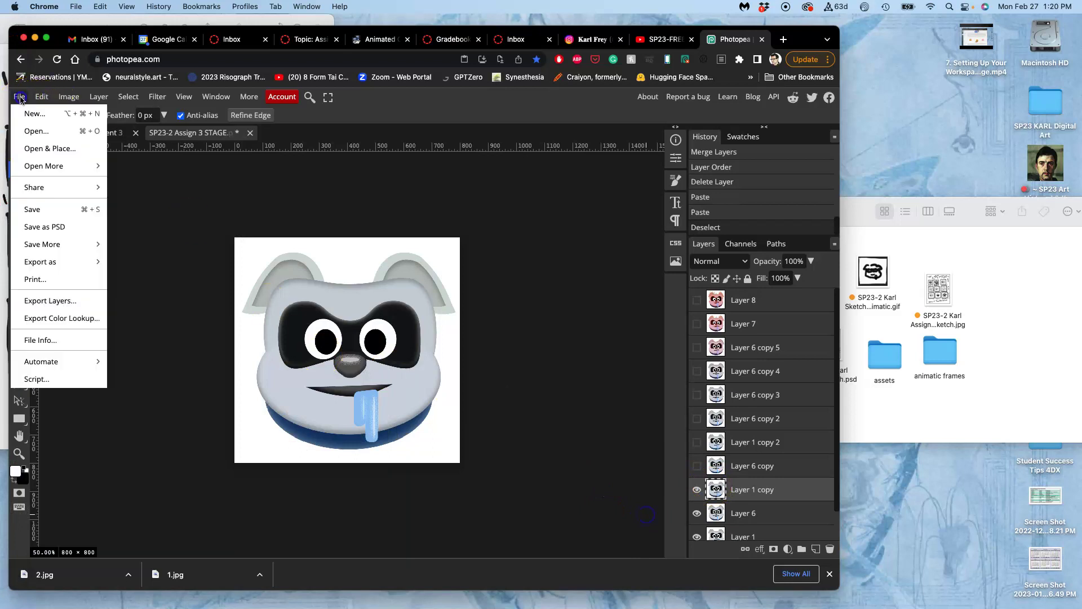
pyautogui.moveTo(39, 263)
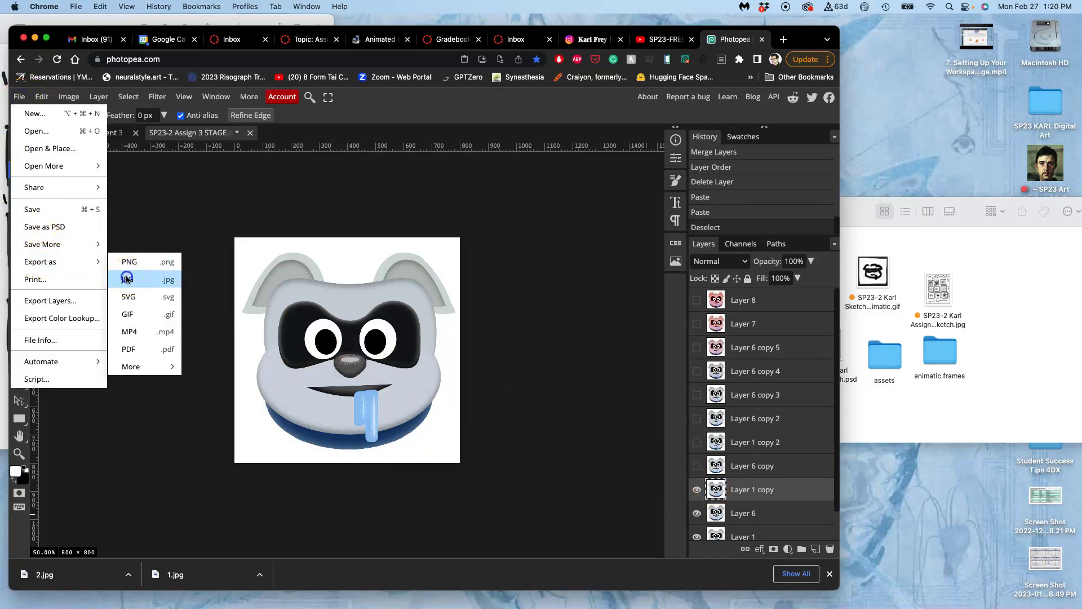
pyautogui.click(129, 278)
pyautogui.click(408, 205)
pyautogui.tripleClick(408, 205)
pyautogui.write('3')
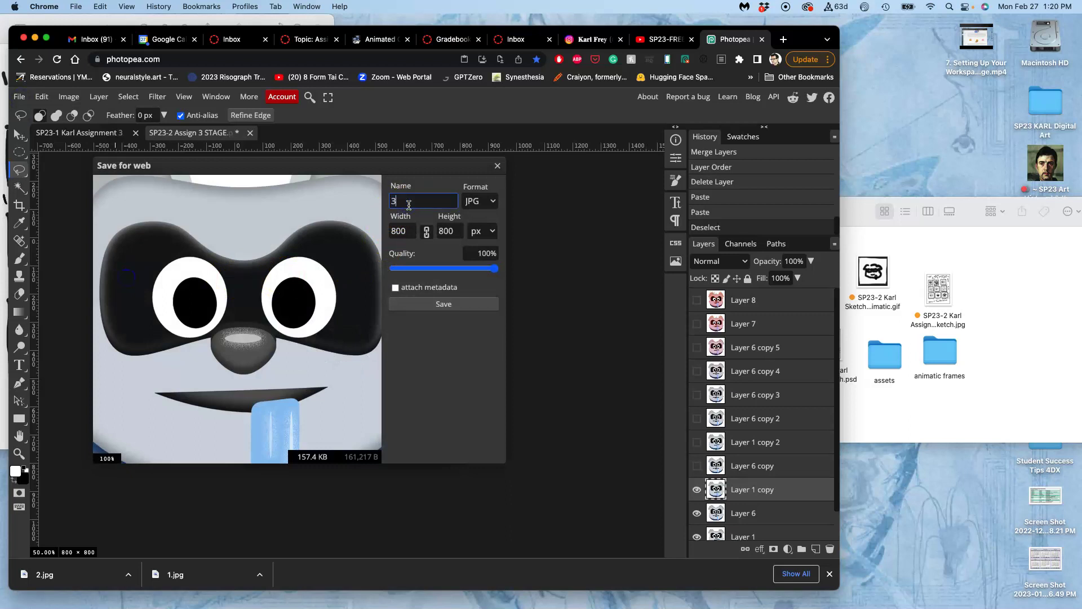
pyautogui.click(446, 304)
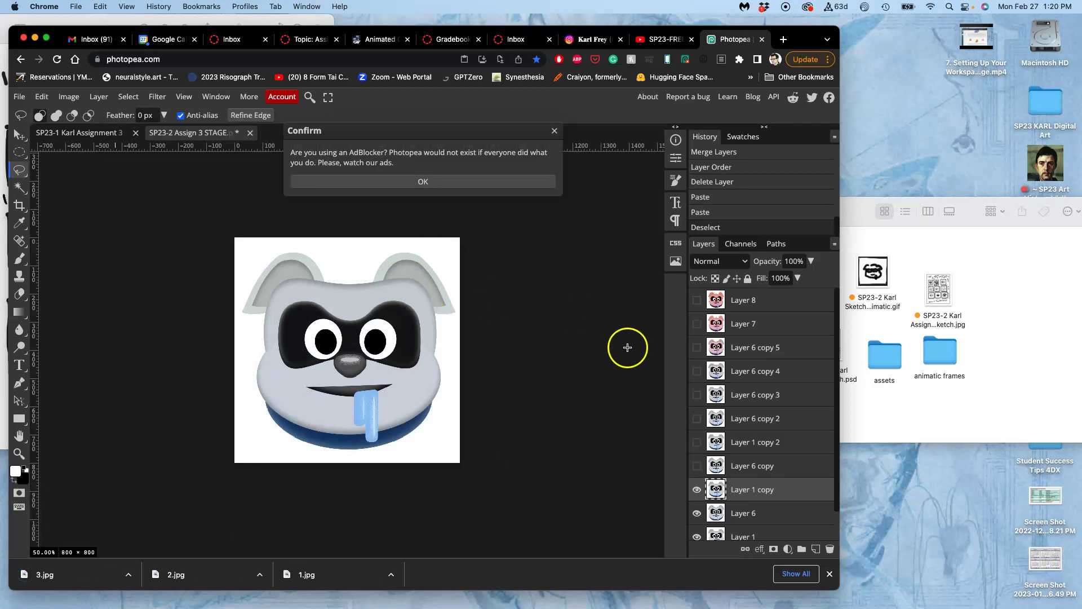
pyautogui.click(457, 184)
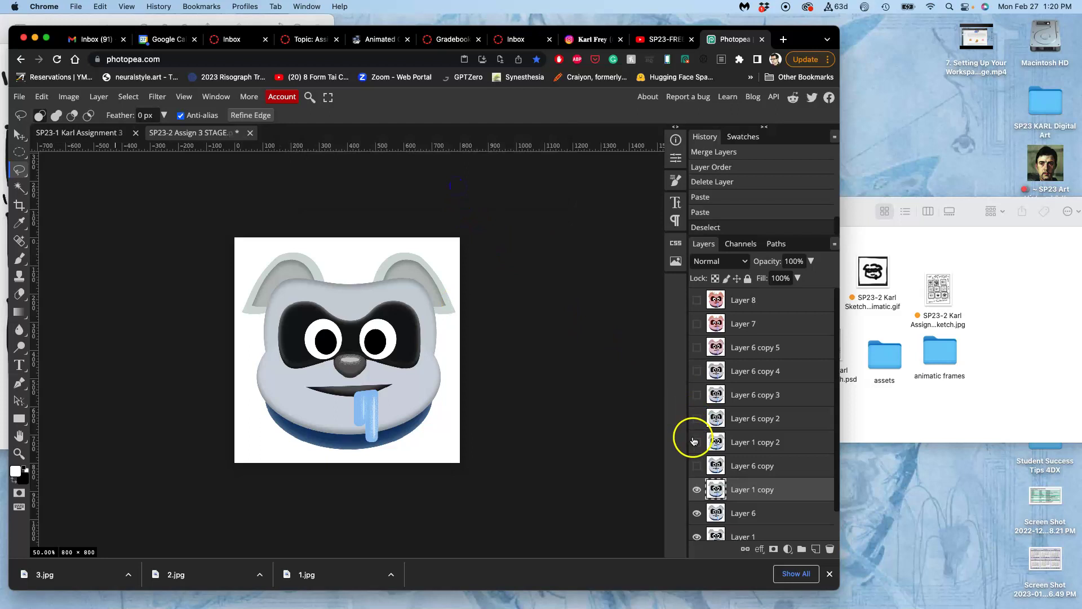
# - Show and select the Layer 6 copy frame, export it as a JPG named 4, and dismiss the ad-blocker notice
pyautogui.click(696, 465)
pyautogui.click(748, 466)
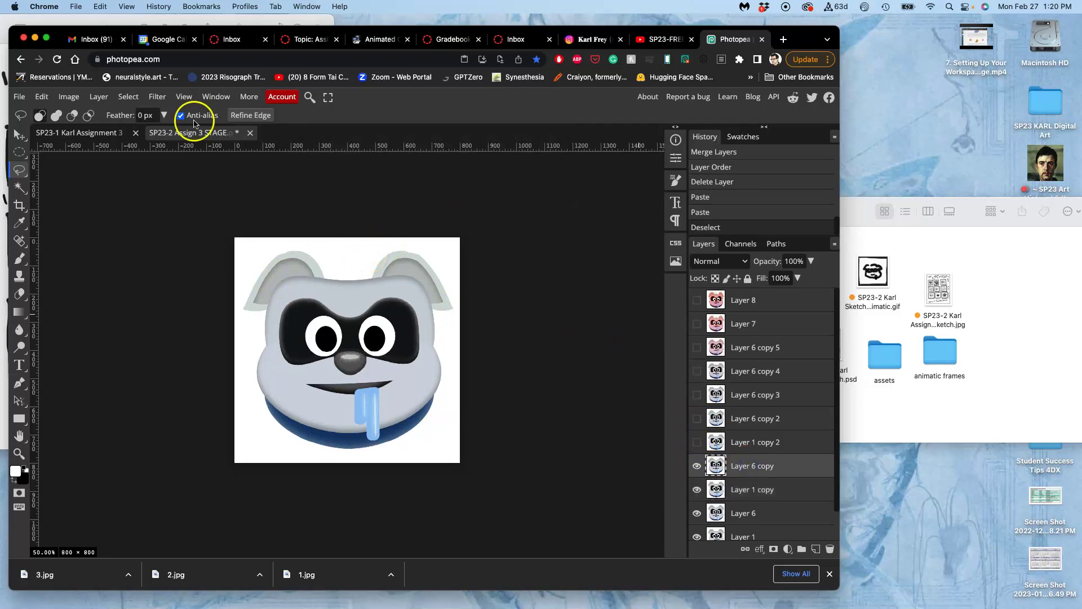
pyautogui.click(20, 96)
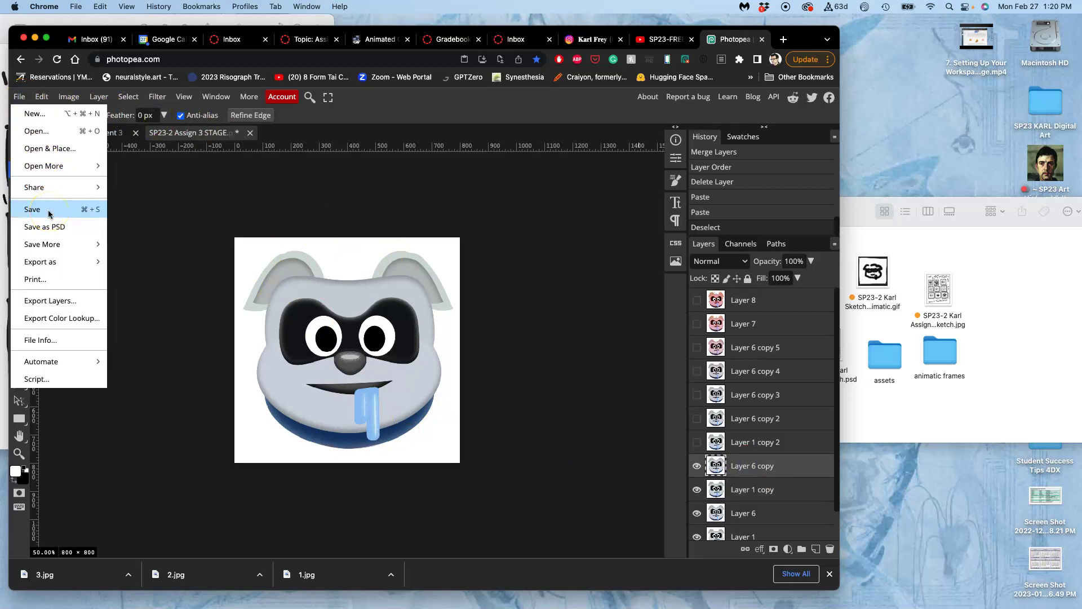
pyautogui.click(54, 262)
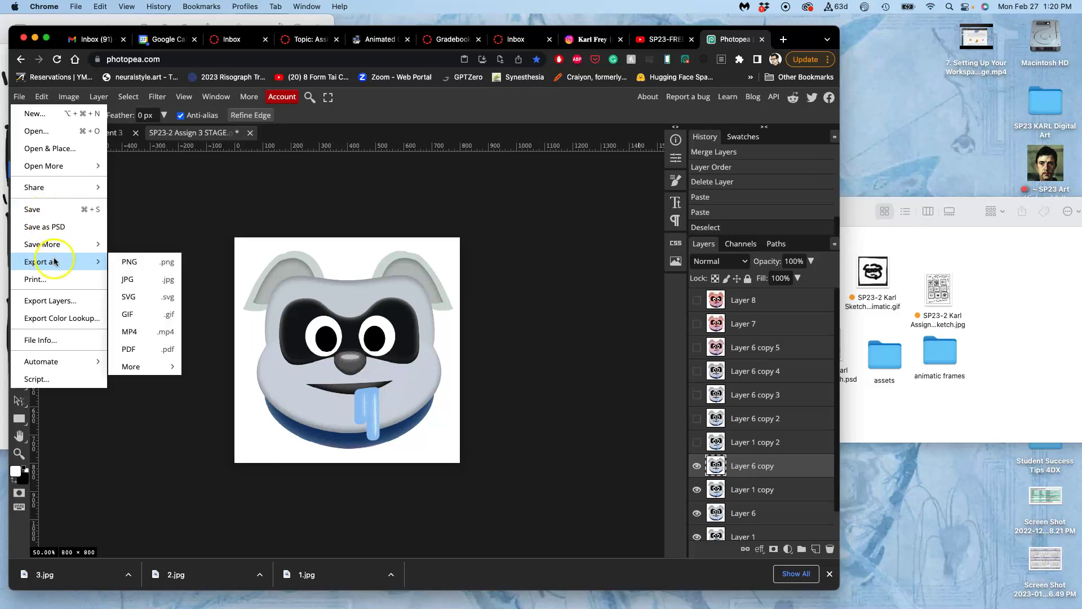
pyautogui.click(126, 280)
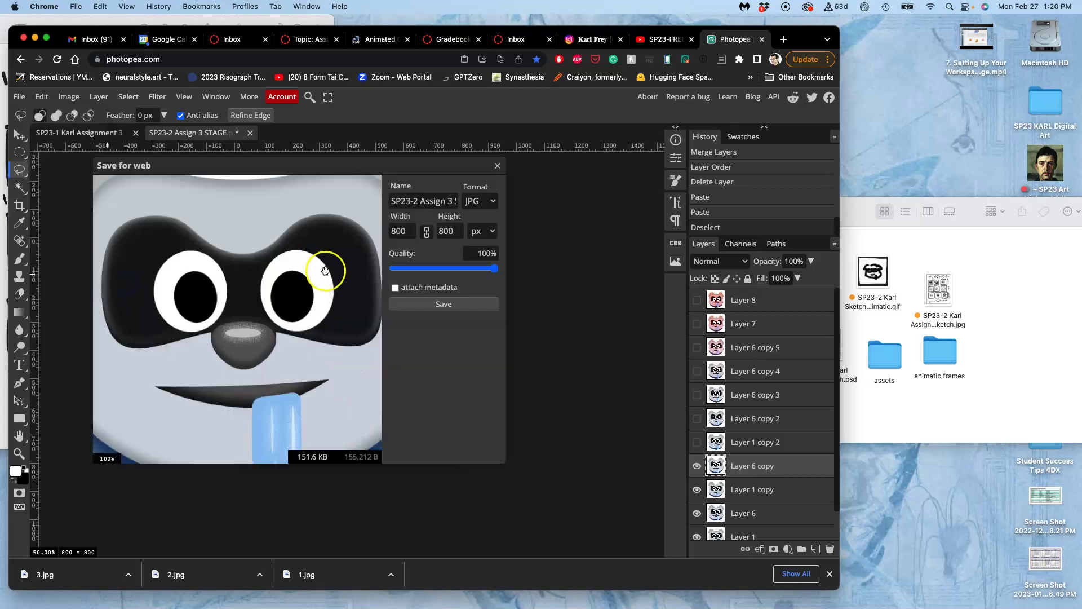
pyautogui.click(416, 202)
pyautogui.tripleClick(416, 202)
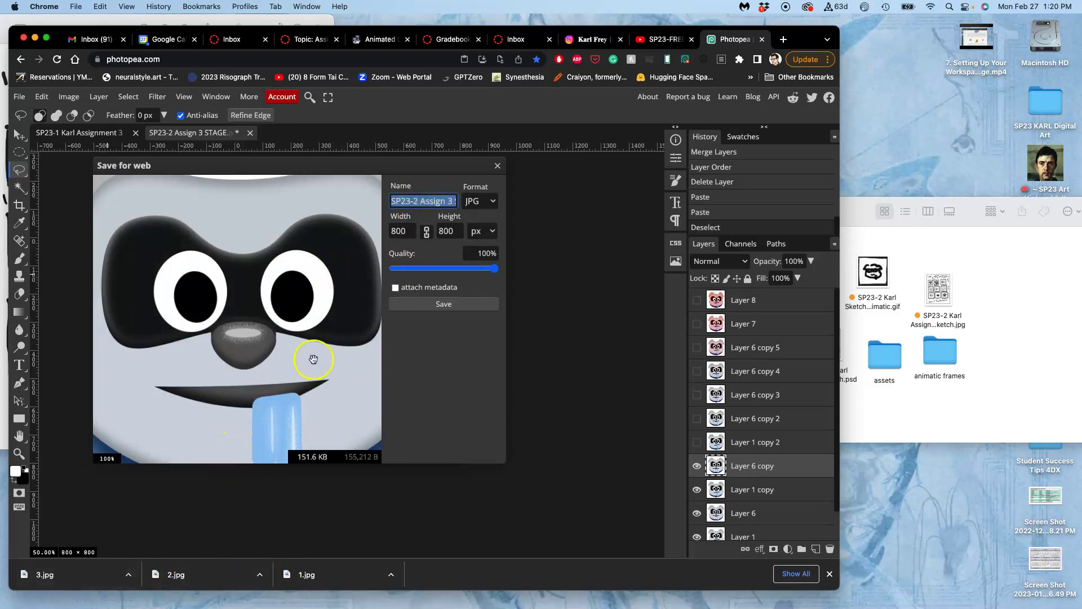
pyautogui.write('4')
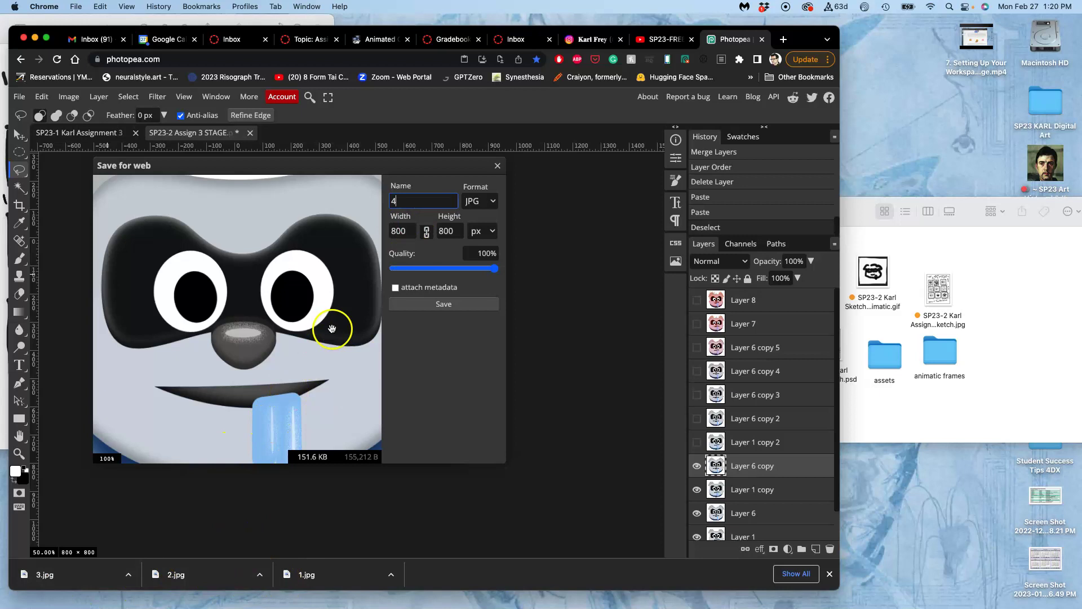
pyautogui.click(443, 305)
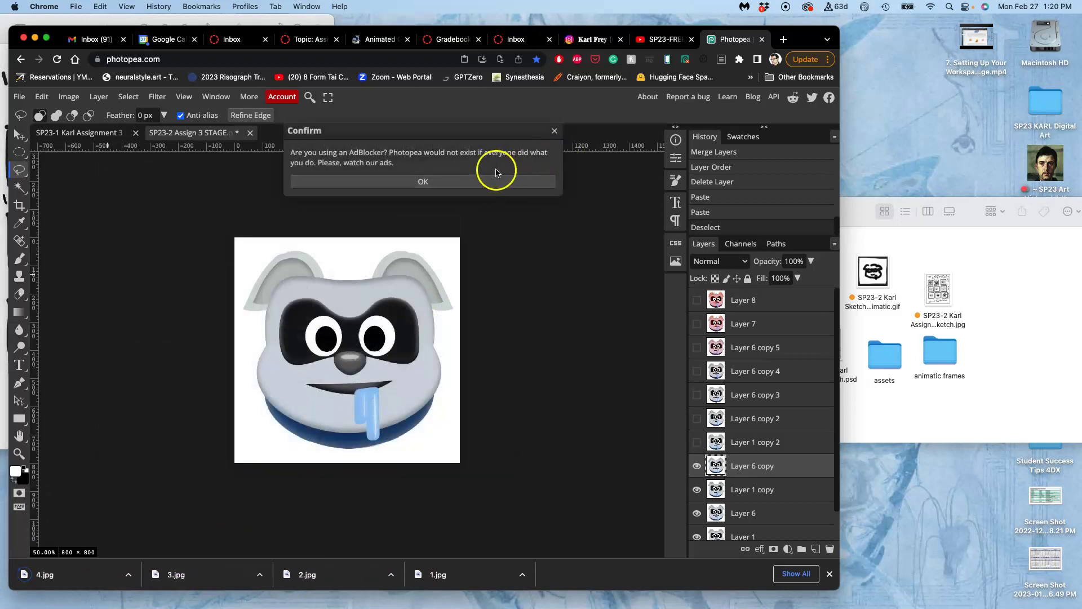
pyautogui.click(555, 132)
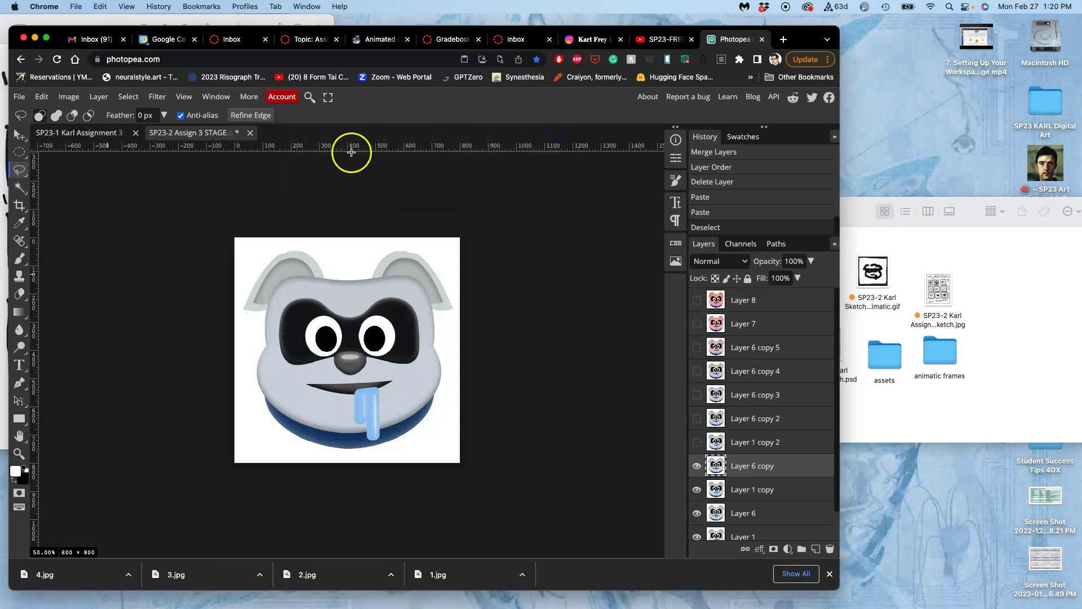
# - Show the Layer 1 copy 2 frame and export it as a JPG named 5
pyautogui.click(696, 441)
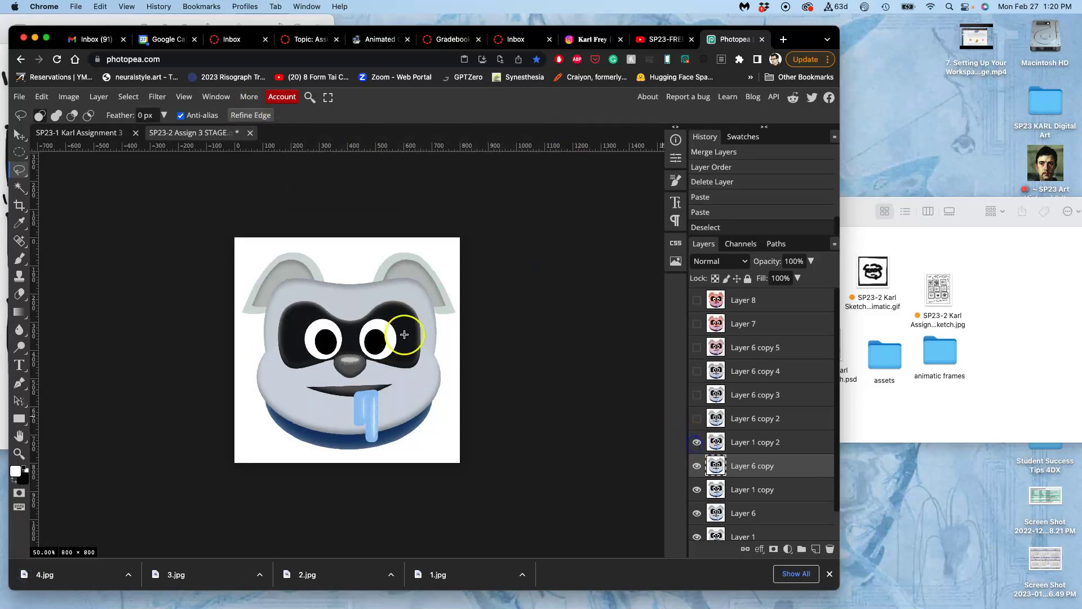
pyautogui.click(19, 96)
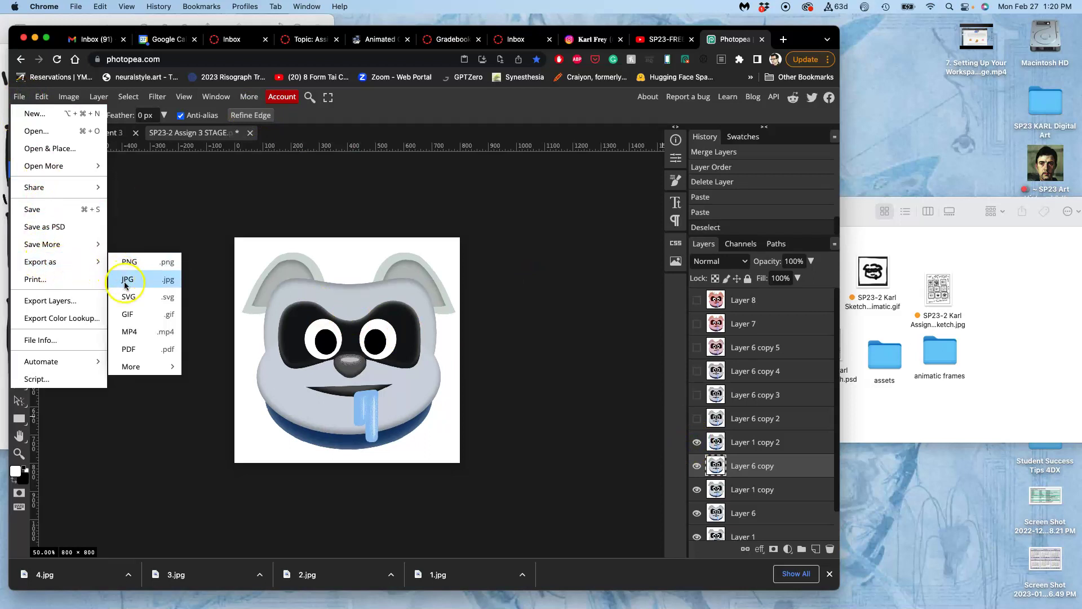
pyautogui.click(133, 278)
pyautogui.click(420, 204)
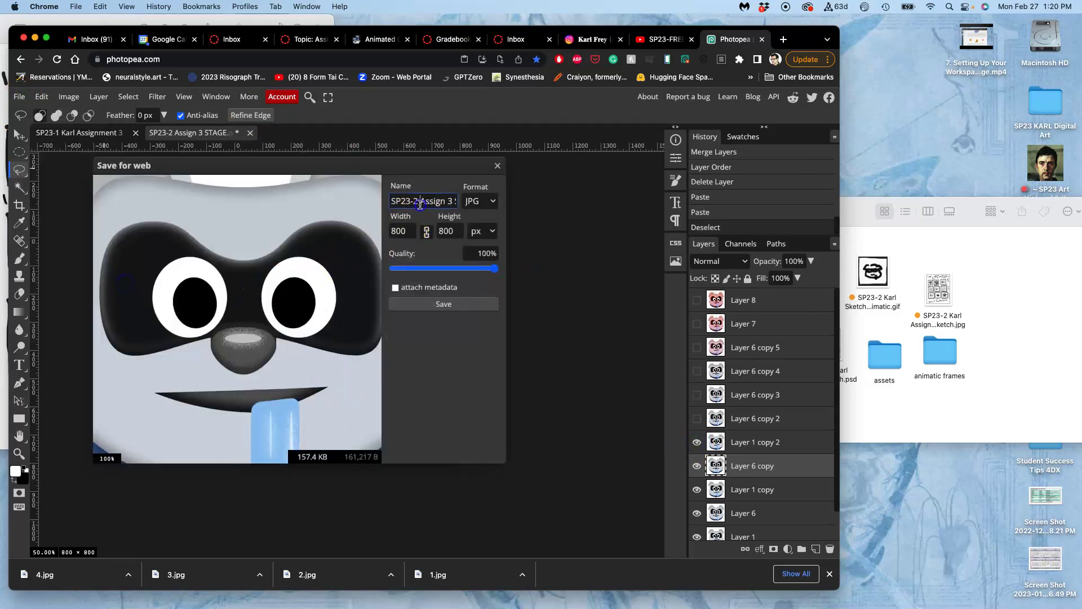
pyautogui.click(430, 303)
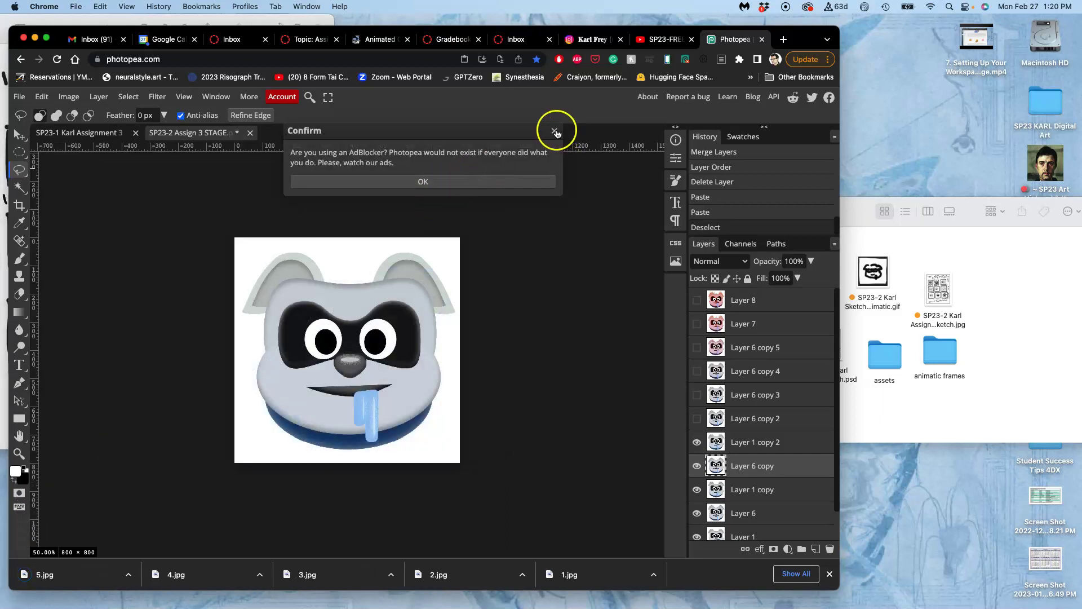
# - Dismiss the ad-blocker notice, show and select the Layer 6 copy 2 frame, and export it as a JPG named 6
pyautogui.click(554, 130)
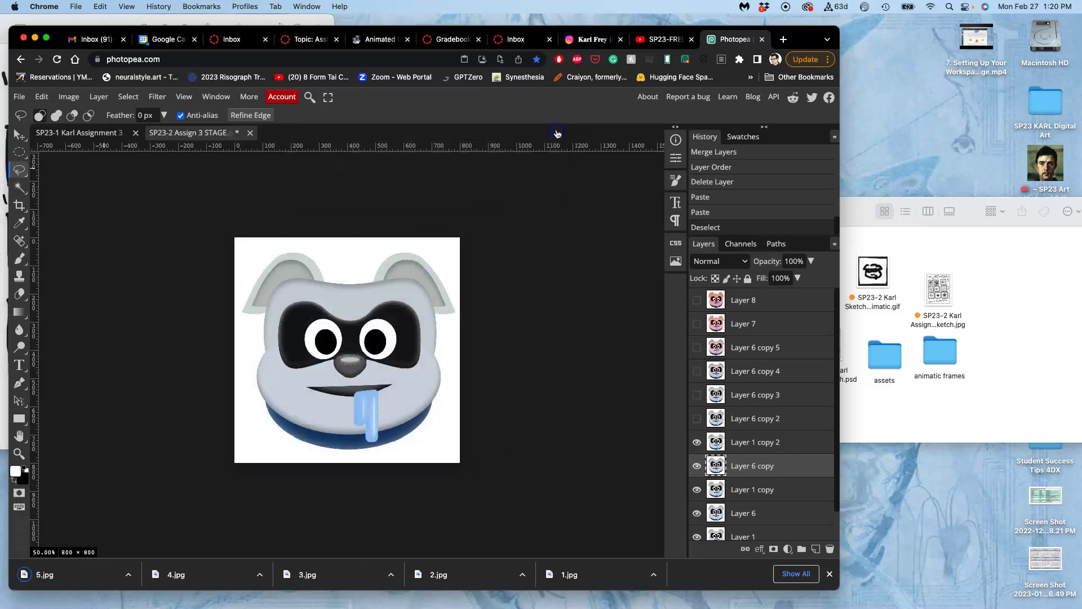
pyautogui.click(697, 420)
pyautogui.click(729, 428)
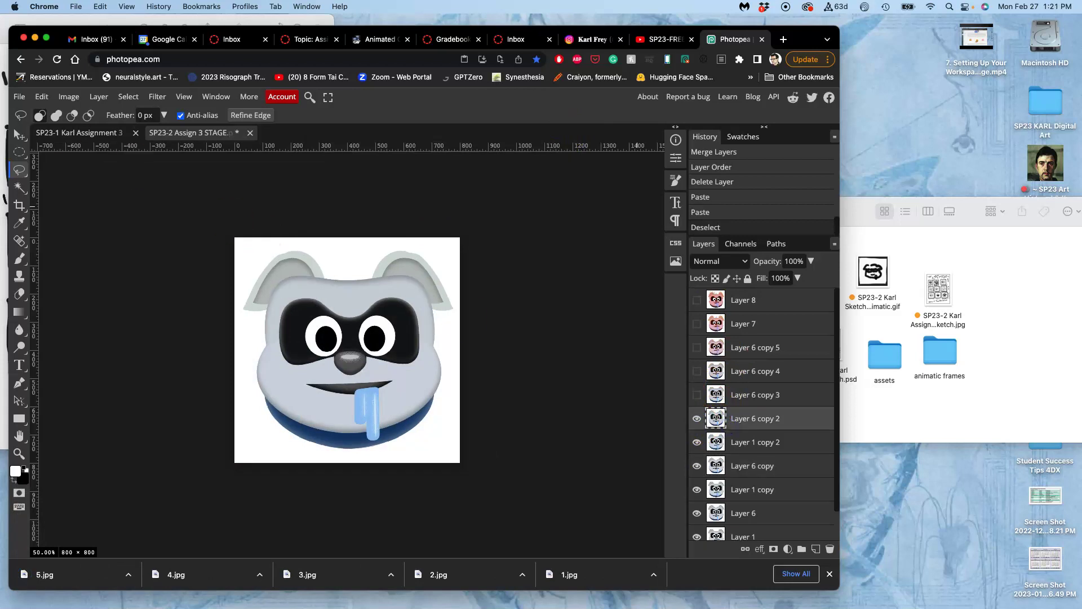
pyautogui.click(21, 98)
pyautogui.moveTo(62, 261)
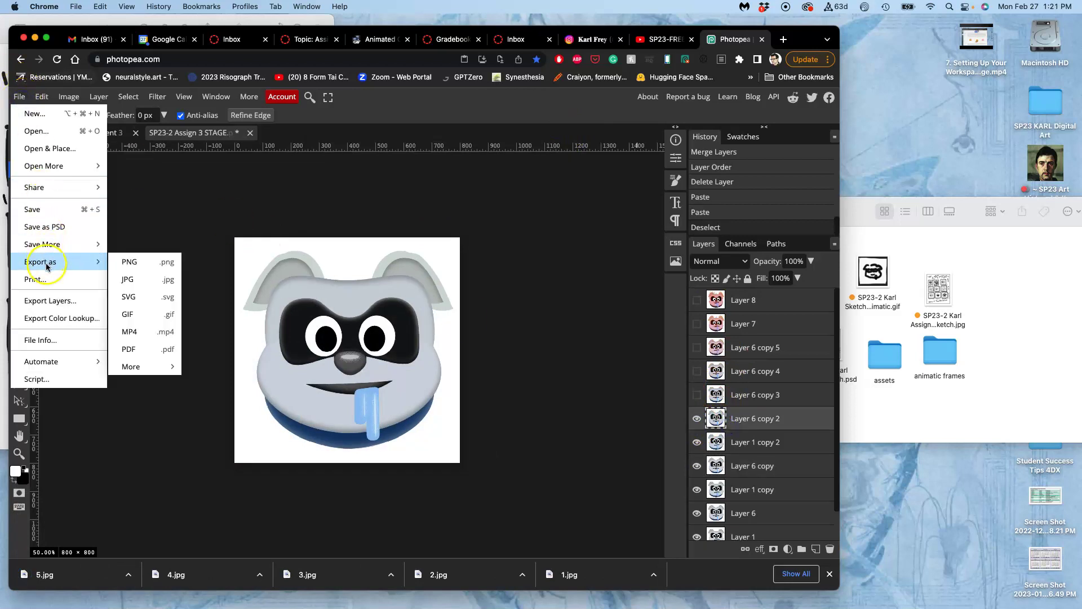
pyautogui.click(119, 281)
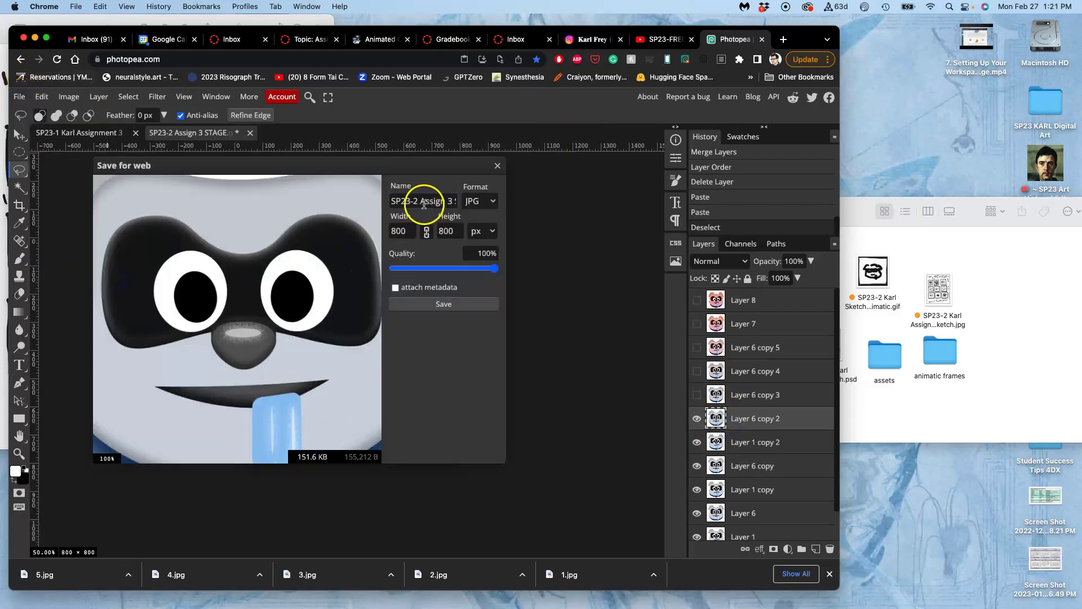
pyautogui.write('6')
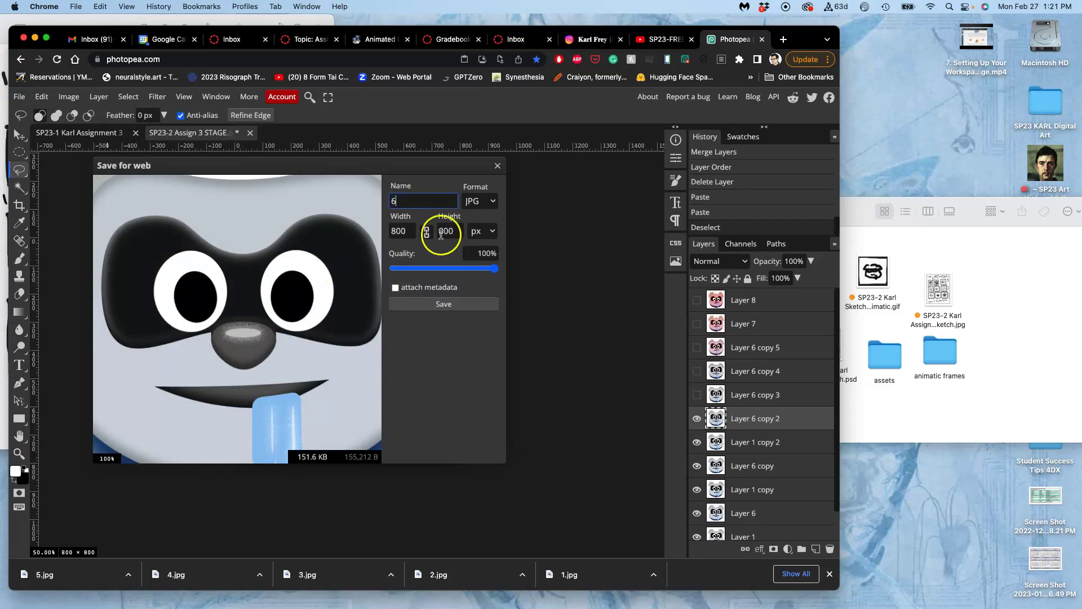
pyautogui.click(442, 305)
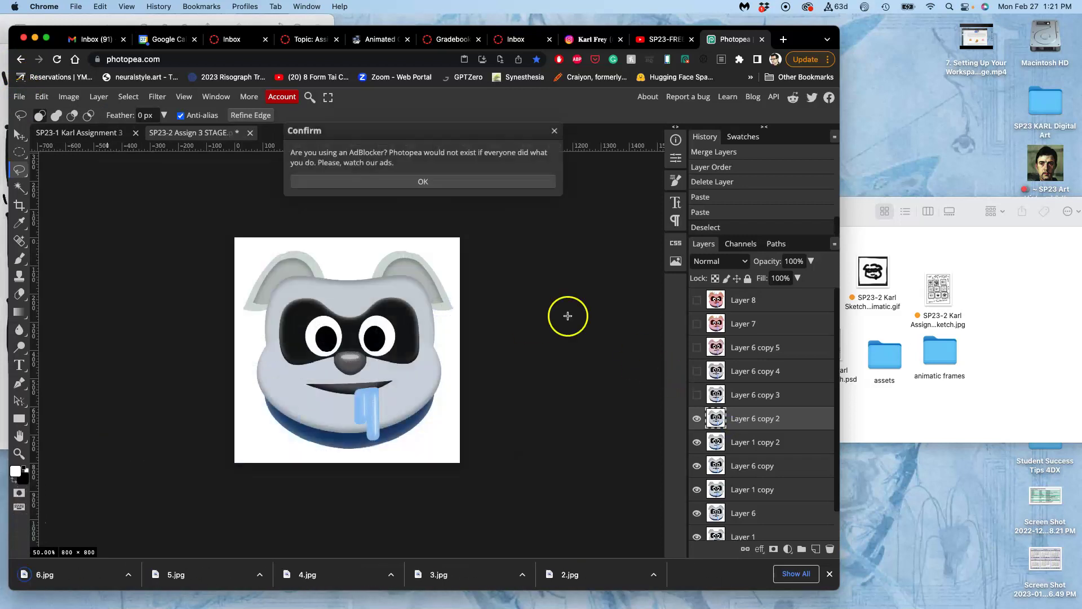
pyautogui.click(555, 131)
# - Show and select the Layer 6 copy 3 frame, export it as a JPG named 7, and dismiss the ad-blocker notice
pyautogui.click(697, 395)
pyautogui.click(734, 399)
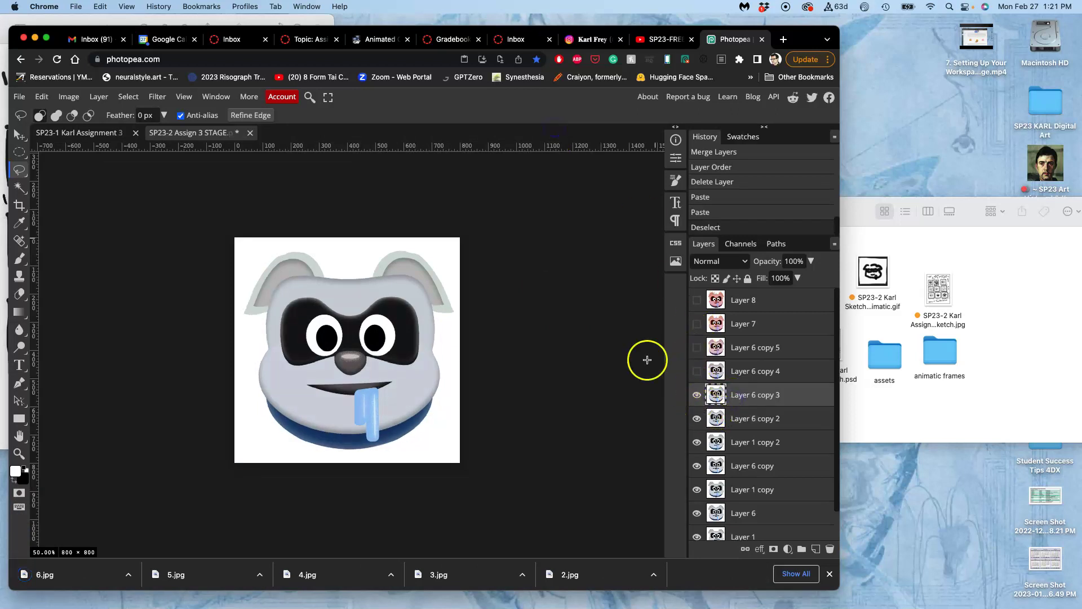
pyautogui.click(20, 100)
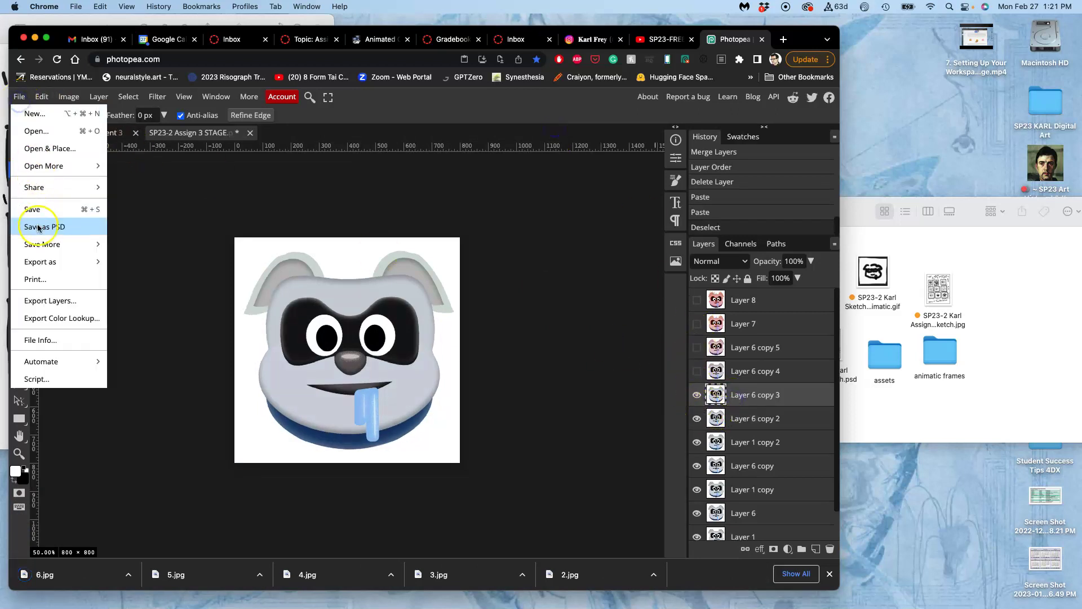
pyautogui.moveTo(52, 262)
pyautogui.click(125, 280)
pyautogui.click(400, 205)
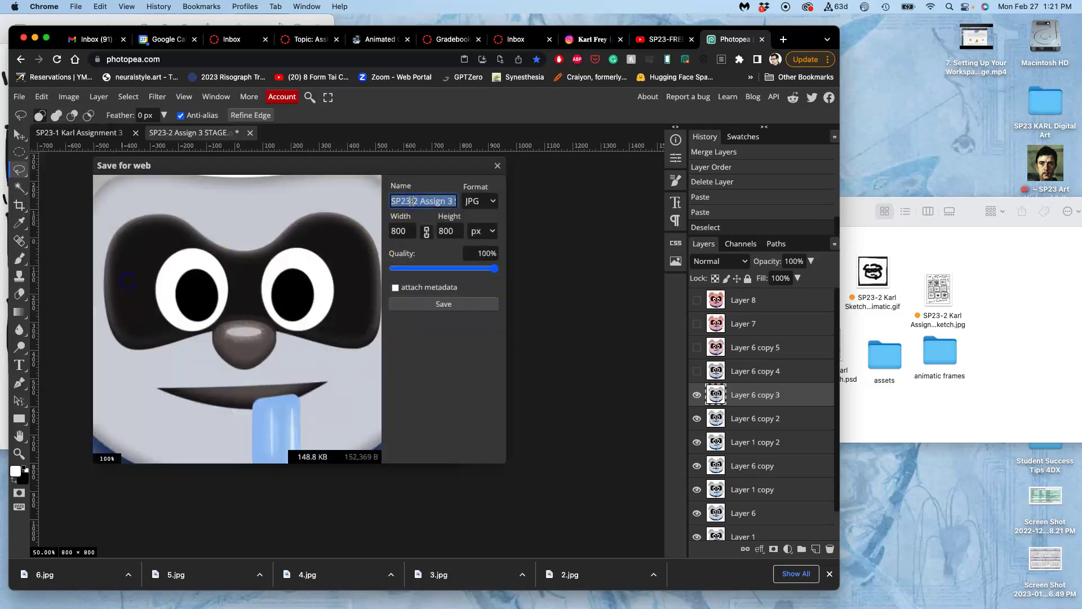
pyautogui.click(443, 304)
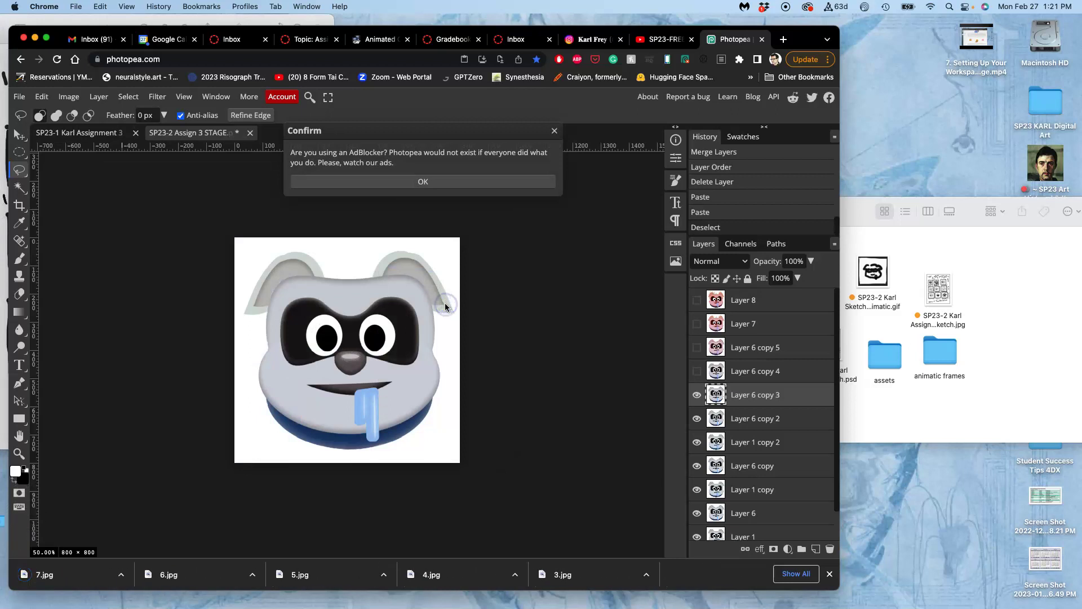
pyautogui.click(554, 132)
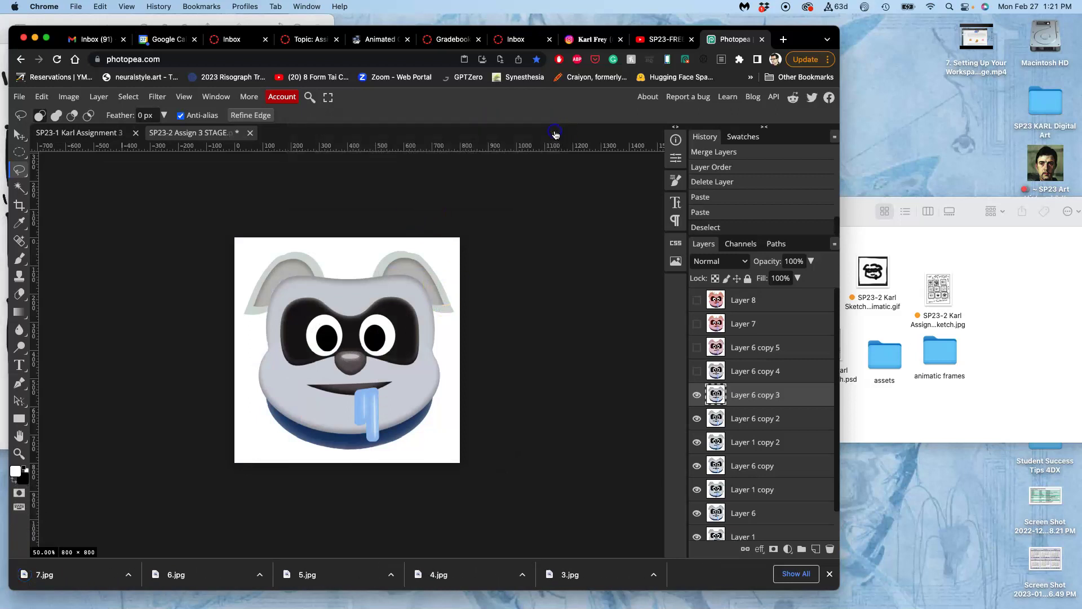
# - Show and select the Layer 6 copy 4 frame, export it as a JPG named 8, and dismiss the ad-blocker notice
pyautogui.click(697, 371)
pyautogui.click(705, 369)
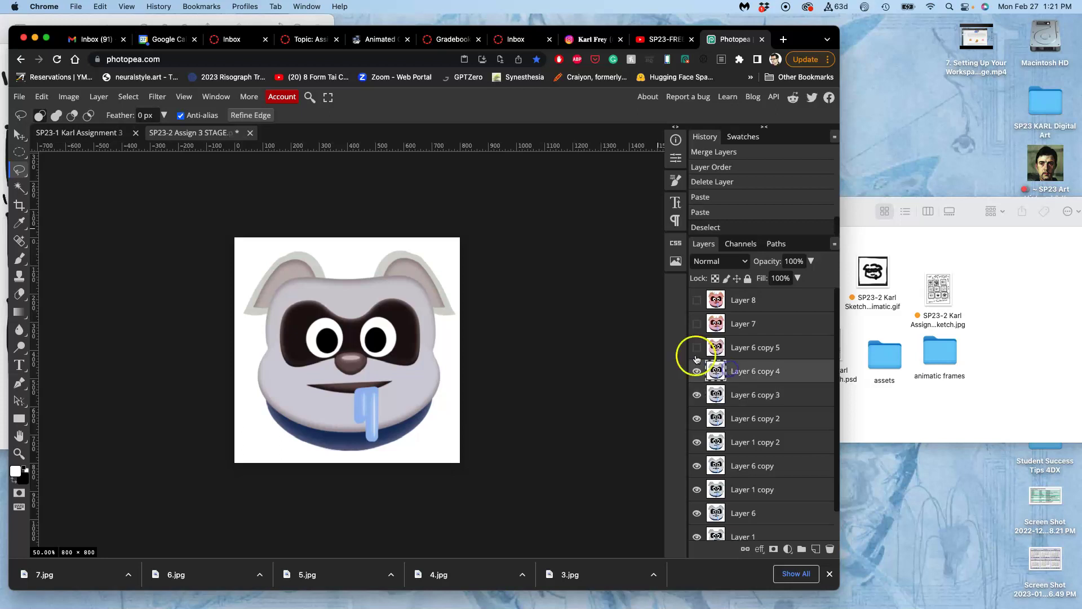
pyautogui.click(19, 96)
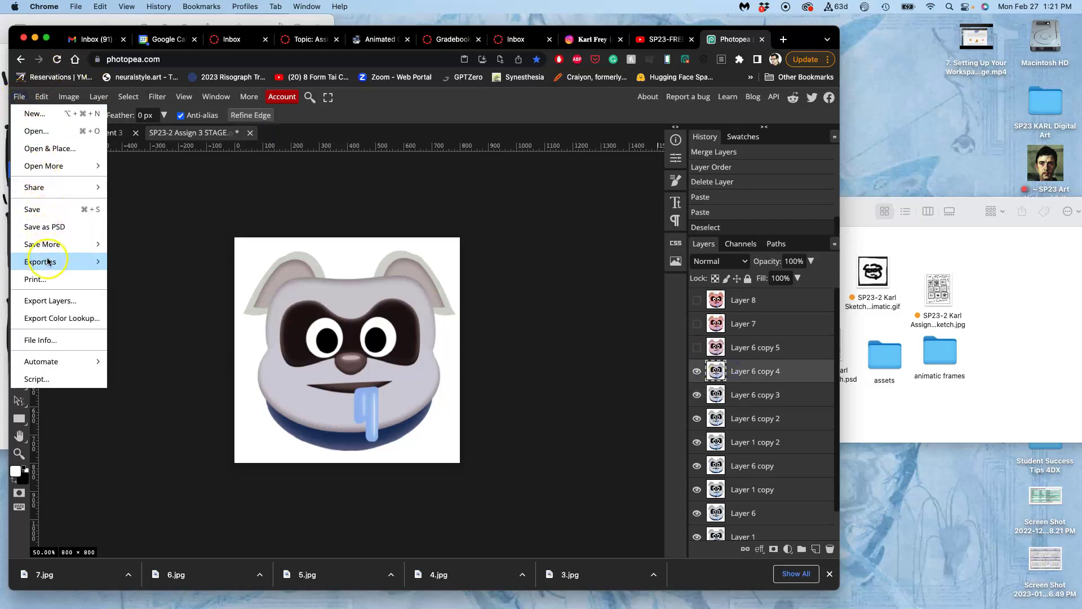
pyautogui.moveTo(45, 262)
pyautogui.click(125, 279)
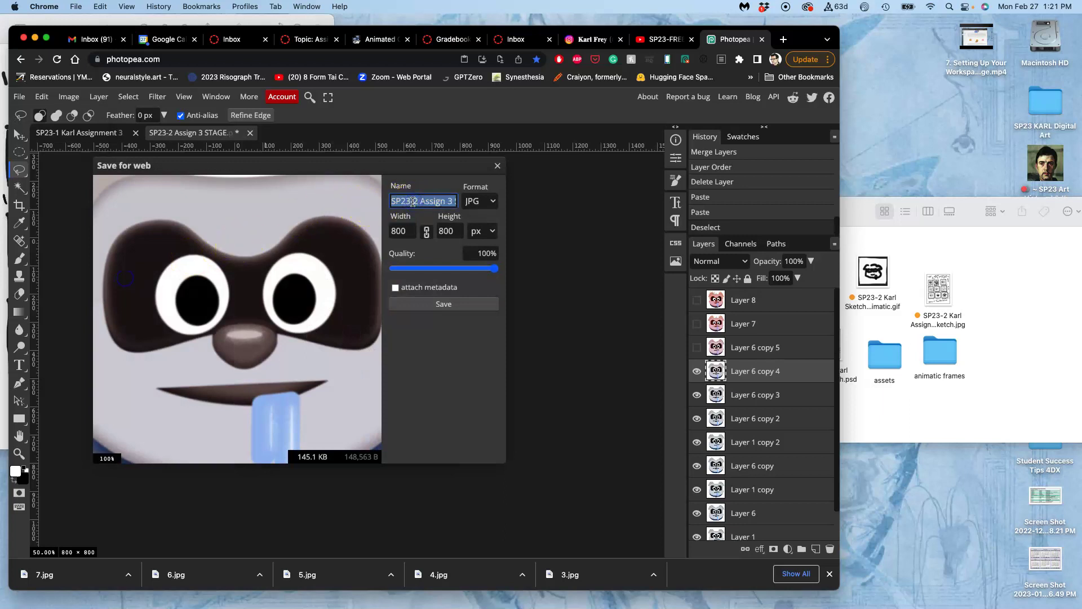
pyautogui.write('8')
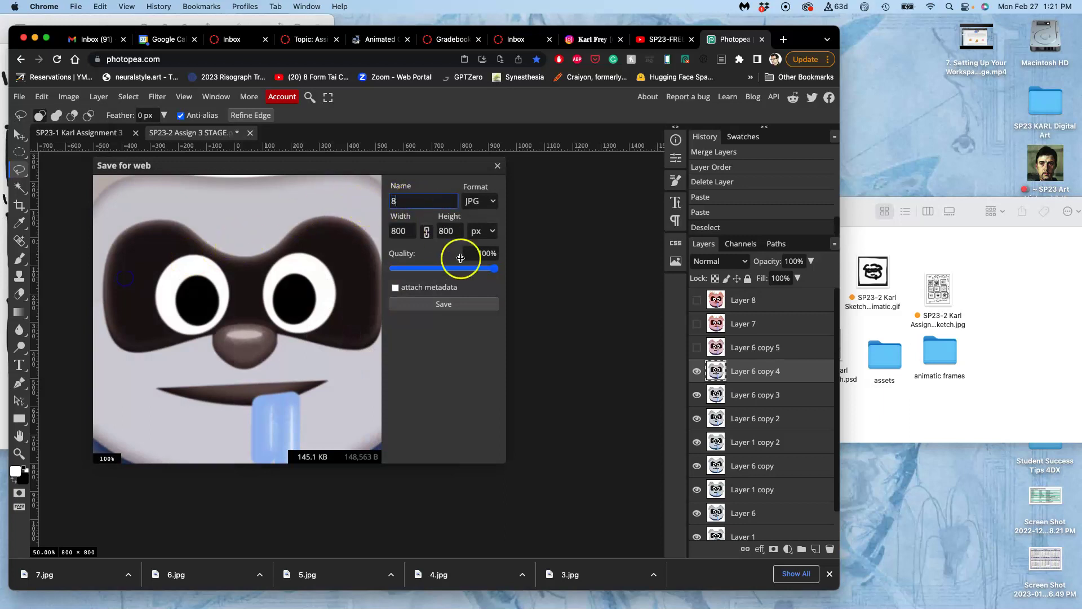
pyautogui.click(443, 304)
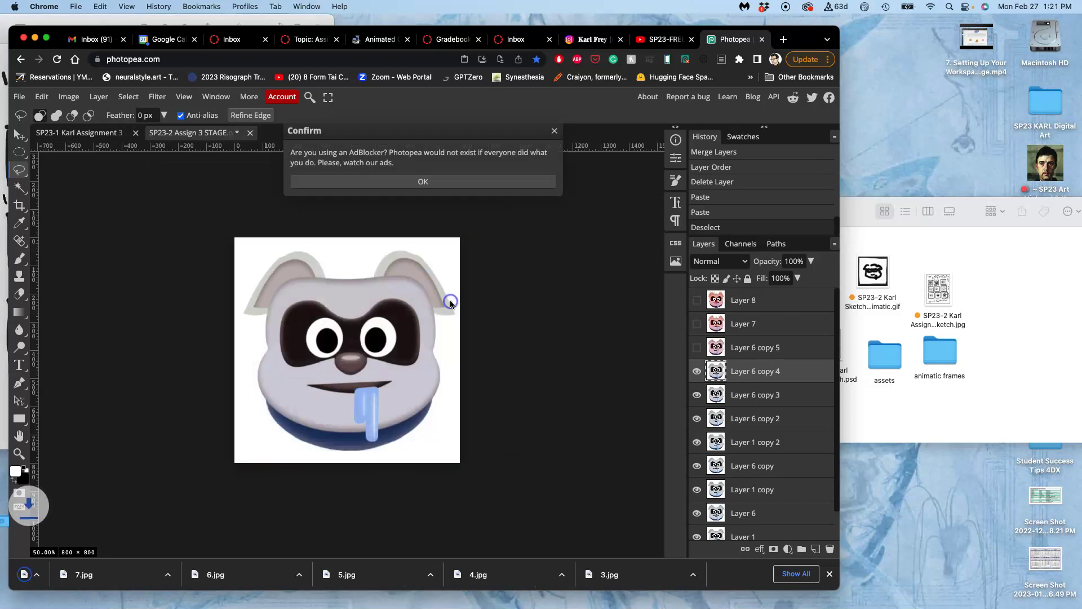
pyautogui.click(556, 132)
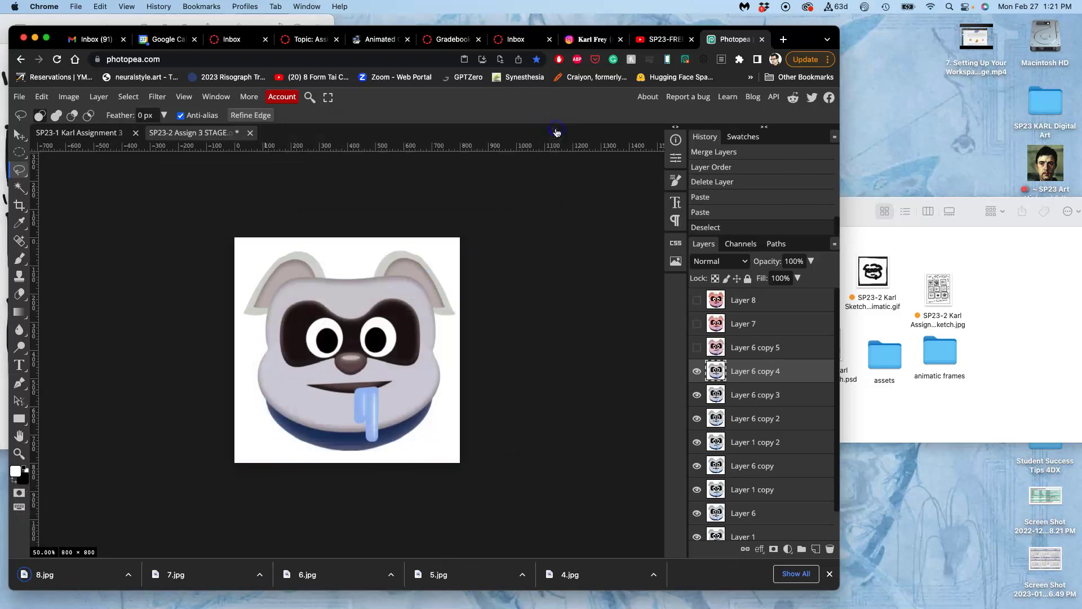
# - Show and select the Layer 6 copy 5 frame, export it as a JPG named 9, and dismiss the ad-blocker notice
pyautogui.click(697, 347)
pyautogui.doubleClick(745, 350)
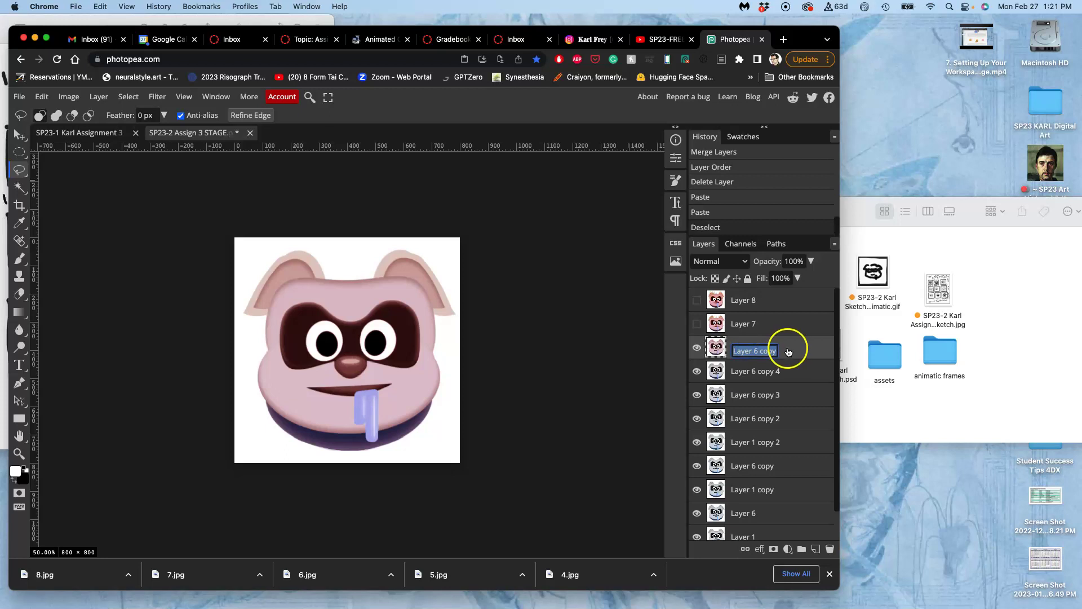
pyautogui.click(20, 97)
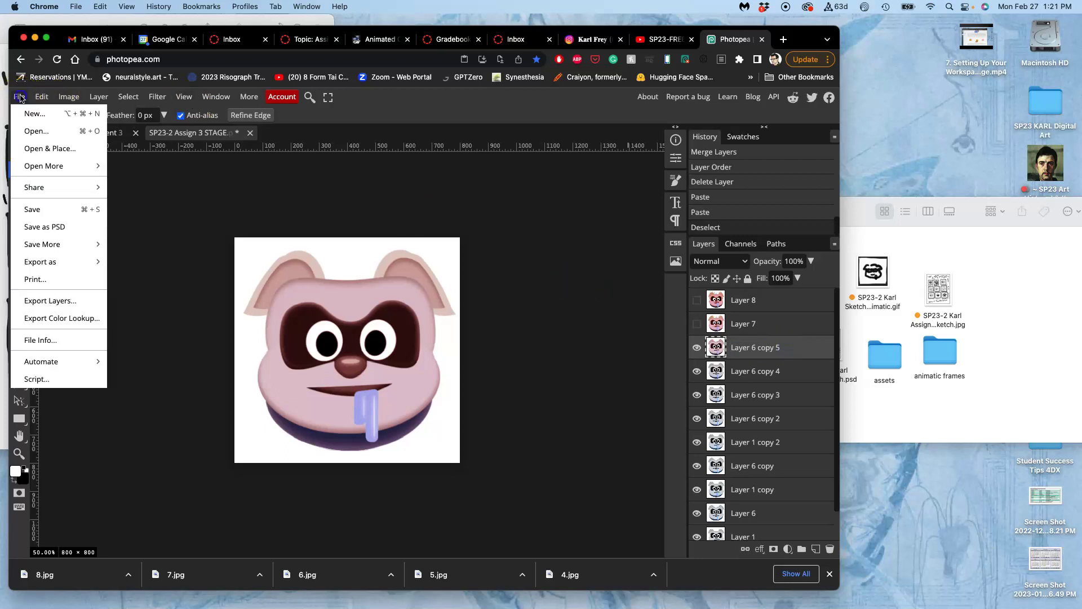
pyautogui.moveTo(57, 260)
pyautogui.click(124, 284)
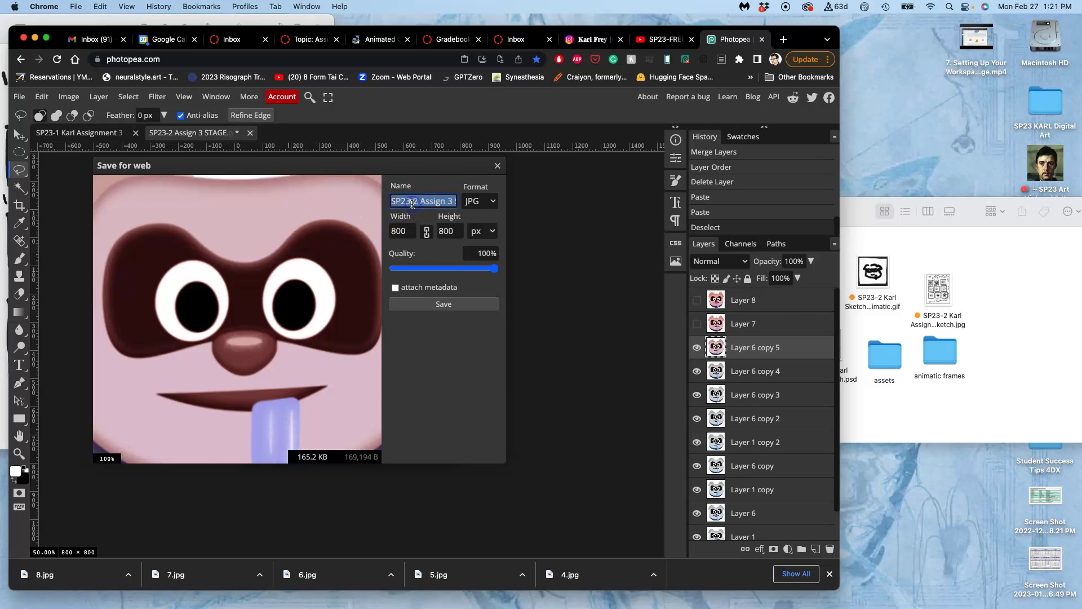
pyautogui.write('9')
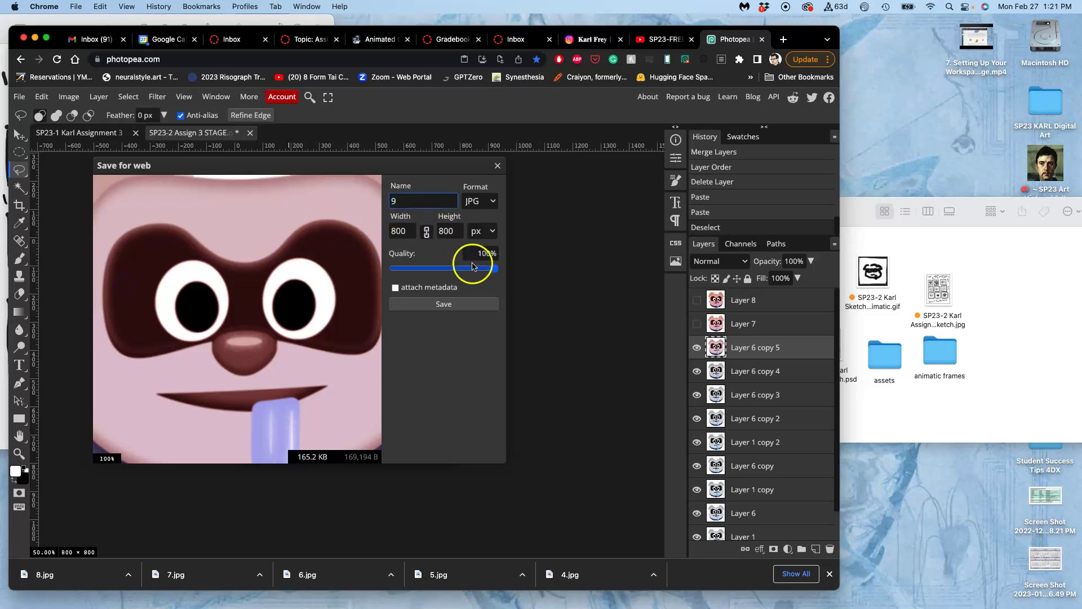
pyautogui.click(457, 310)
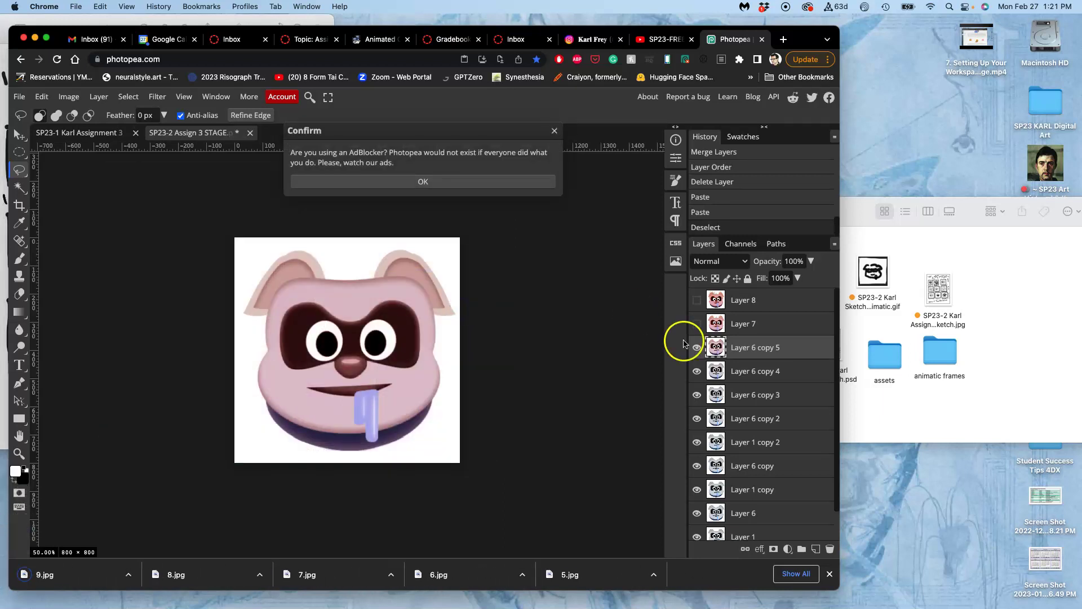
pyautogui.click(555, 131)
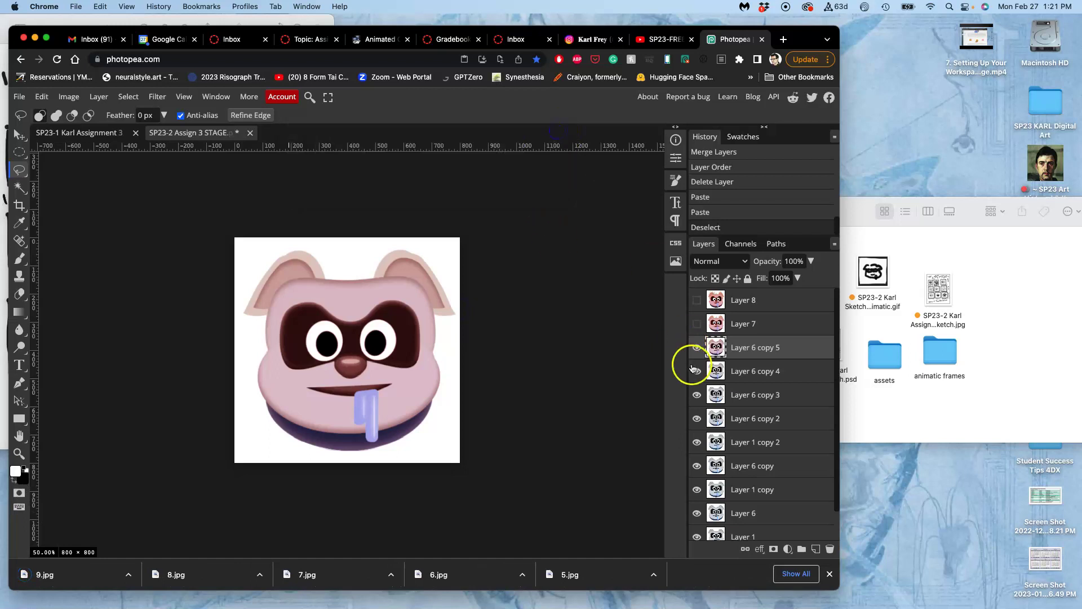
# - Toggle the Layer 7 frame to compare it with the frame below, leaving it shown and selected
pyautogui.click(696, 325)
pyautogui.click(698, 325)
pyautogui.click(697, 325)
pyautogui.click(738, 323)
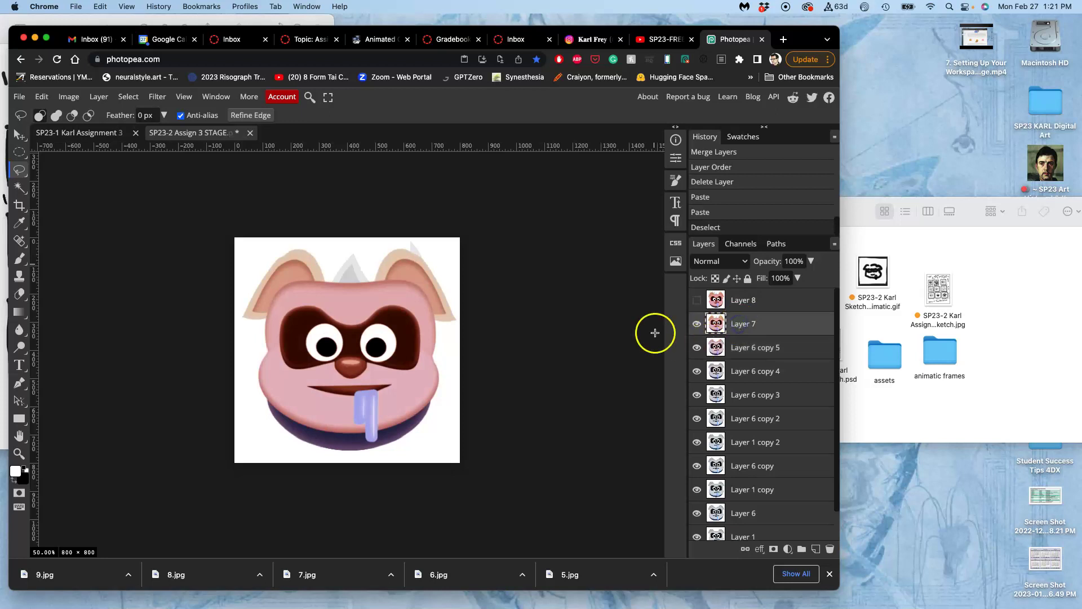